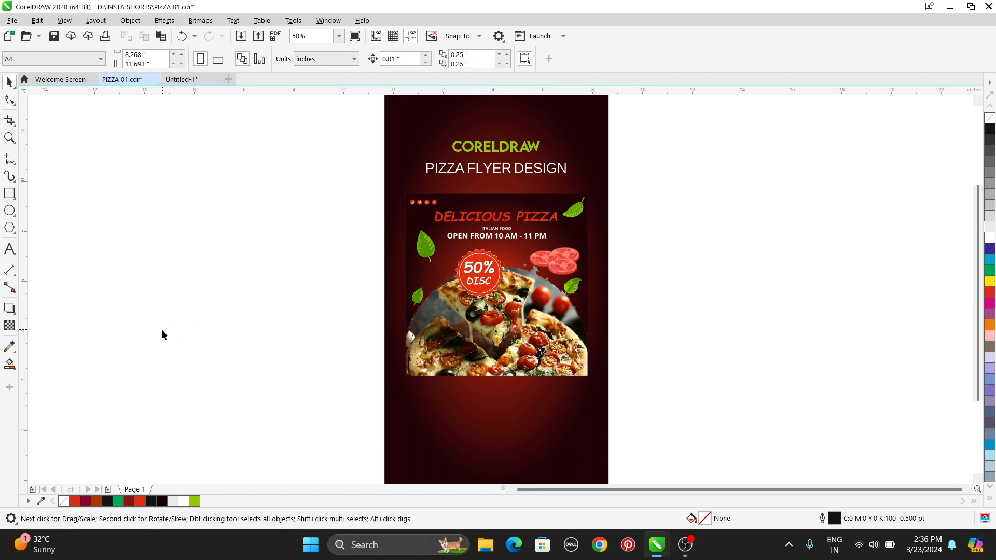
# - Look over the finished pizza flyer and switch to the Untitled-1 document
pyautogui.click(507, 249)
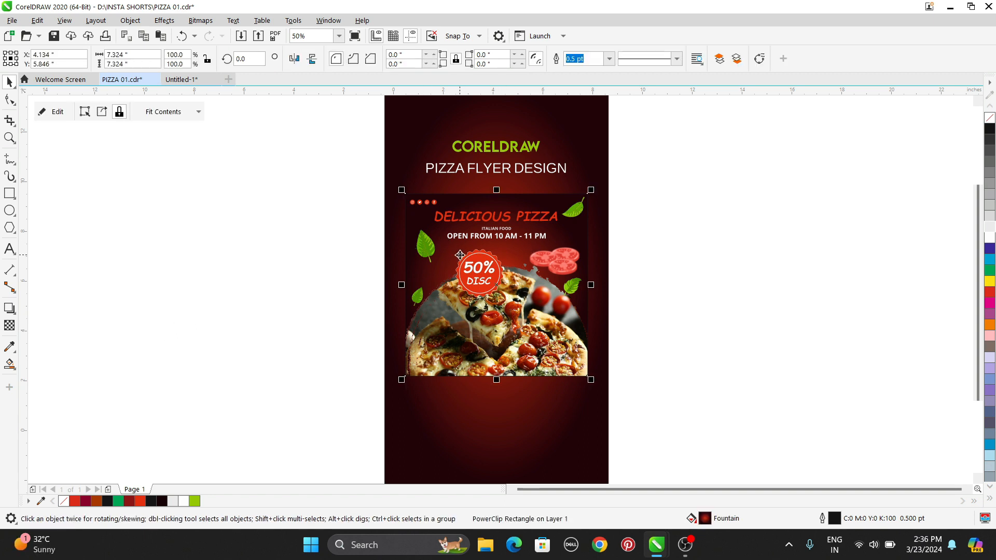
pyautogui.click(293, 267)
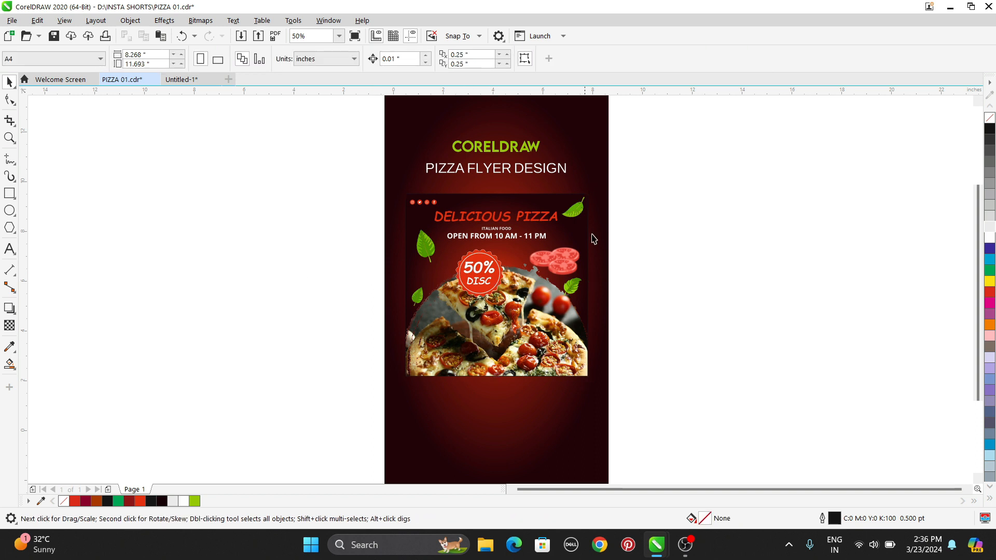
pyautogui.click(181, 79)
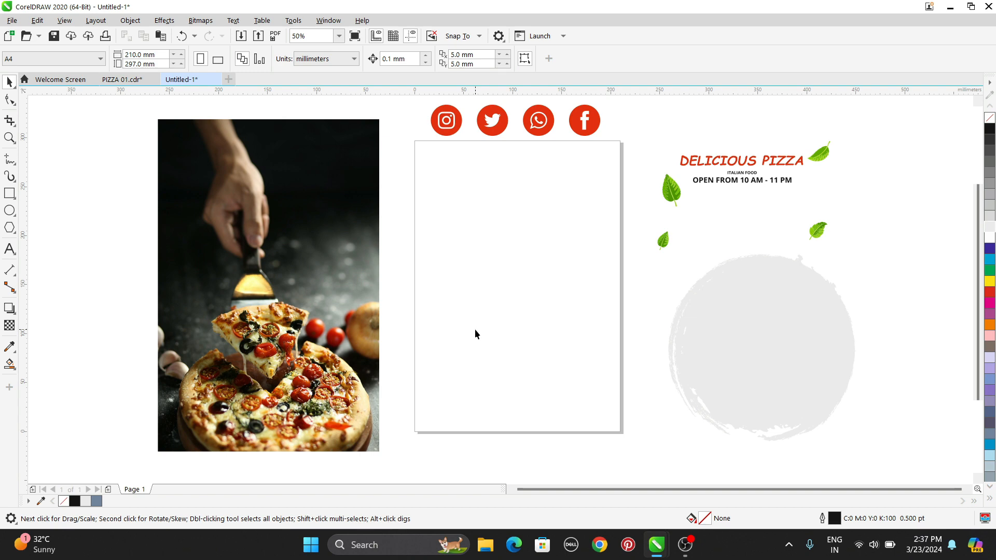
pyautogui.click(9, 193)
pyautogui.moveTo(424, 196); pyautogui.dragTo(614, 378)
pyautogui.click(8, 82)
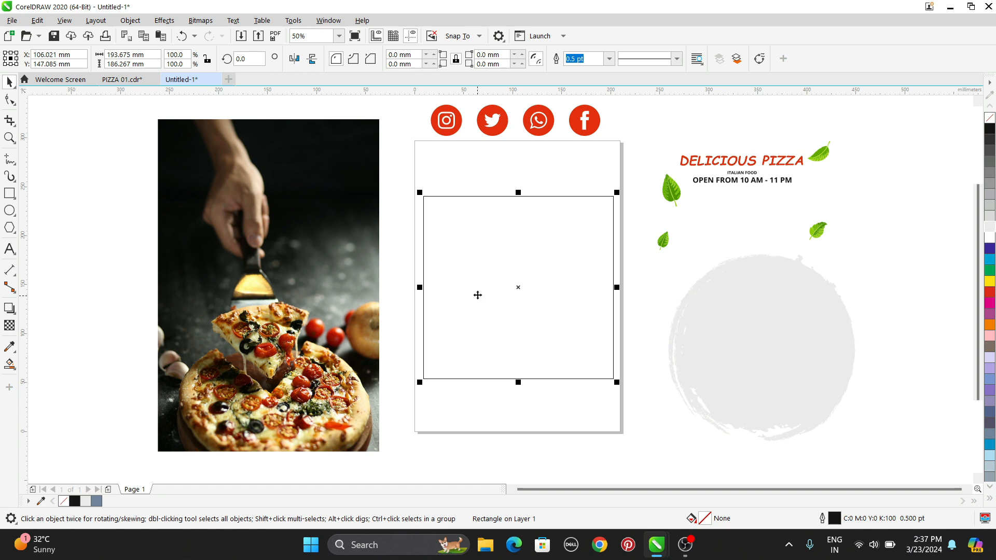
pyautogui.moveTo(484, 243); pyautogui.dragTo(483, 240)
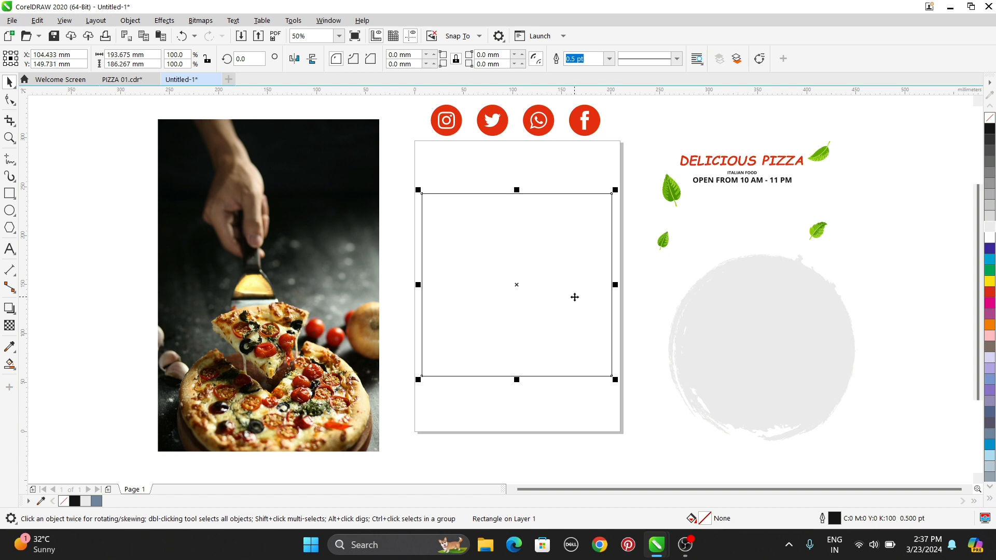
pyautogui.press('Delete')
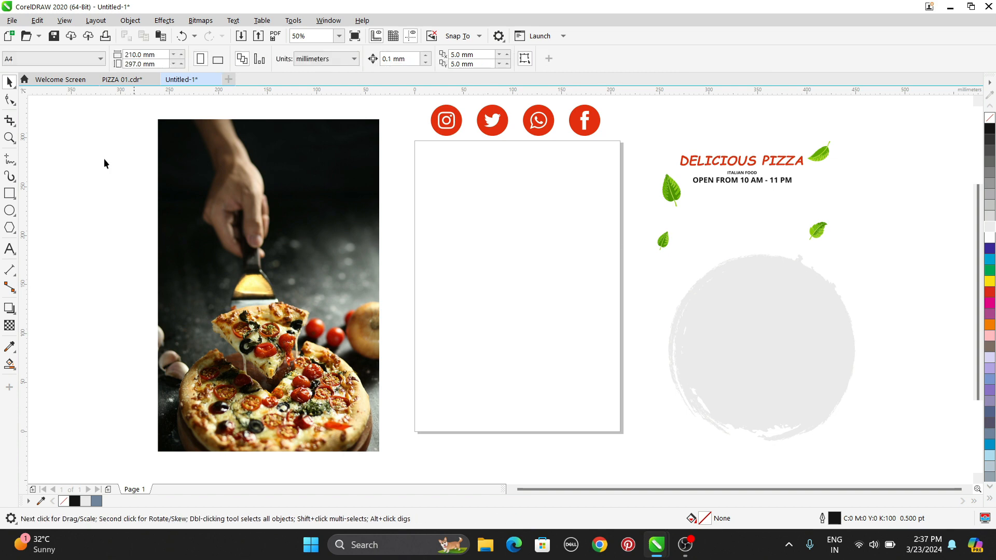
# - Draw a square of about 197 mm on the page, centre it on the page and deselect it
pyautogui.click(9, 193)
pyautogui.moveTo(421, 187); pyautogui.dragTo(532, 381)
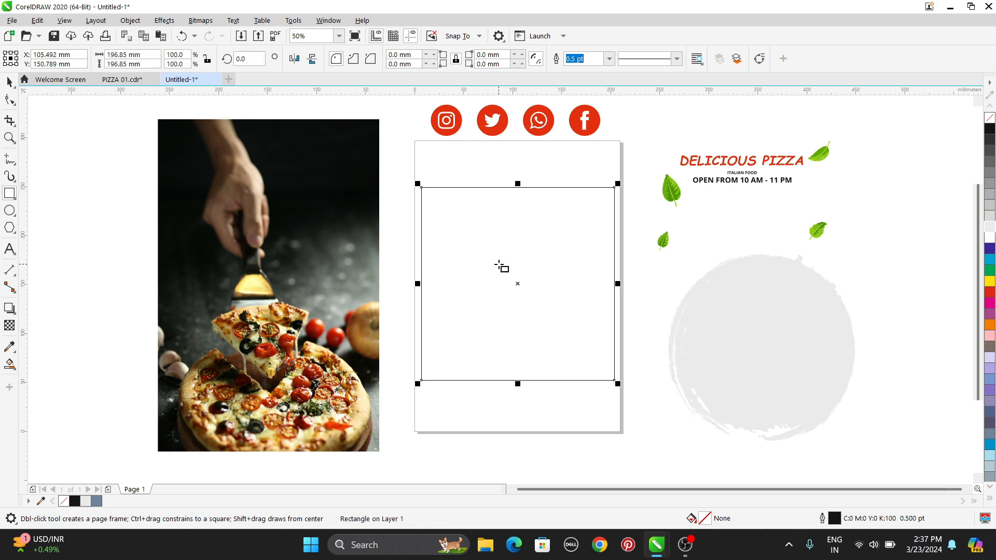
pyautogui.press('p')
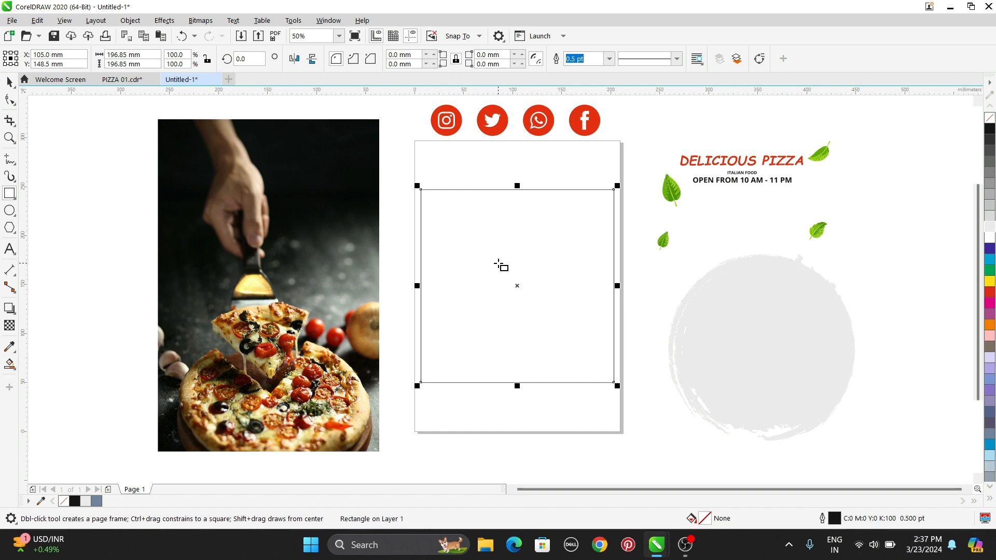
pyautogui.press('space')
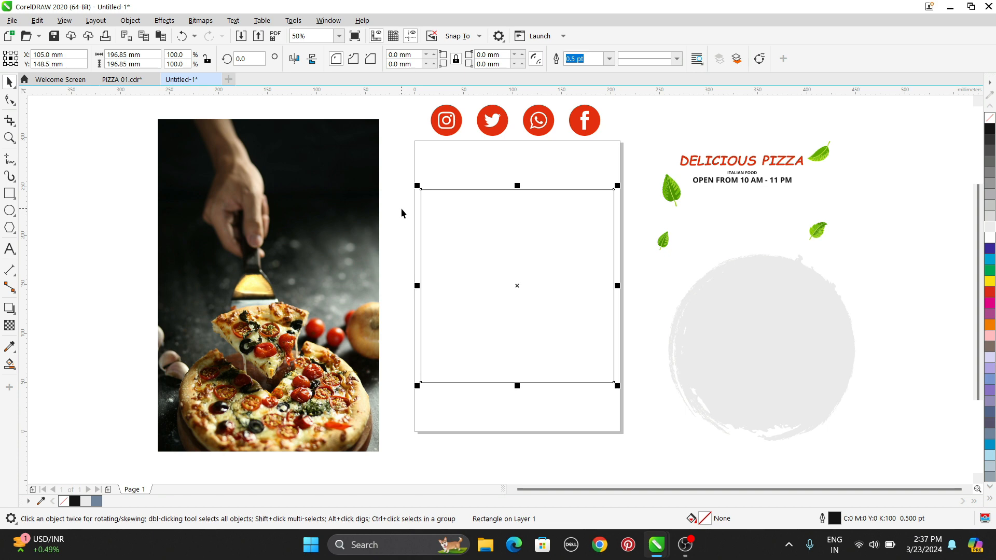
pyautogui.press('Escape')
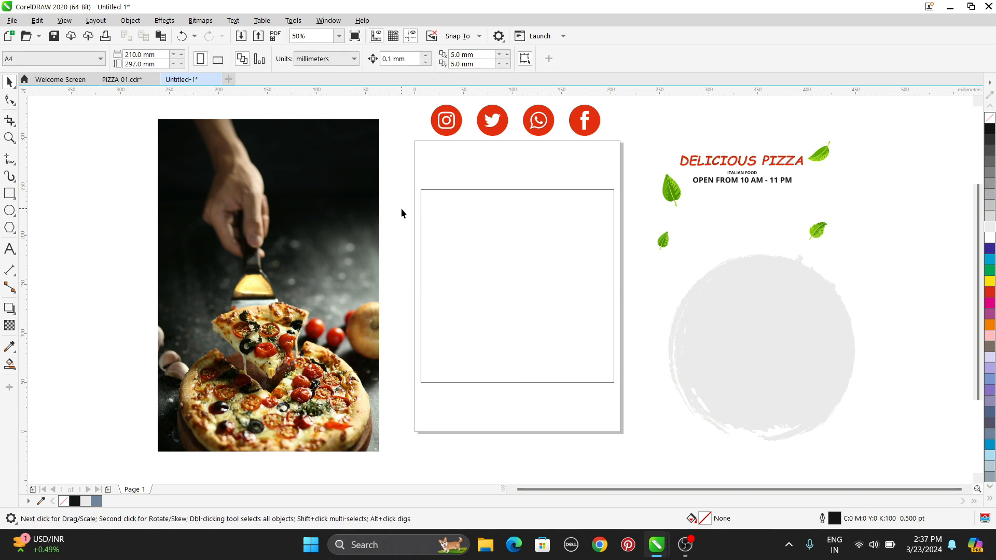
pyautogui.click(429, 263)
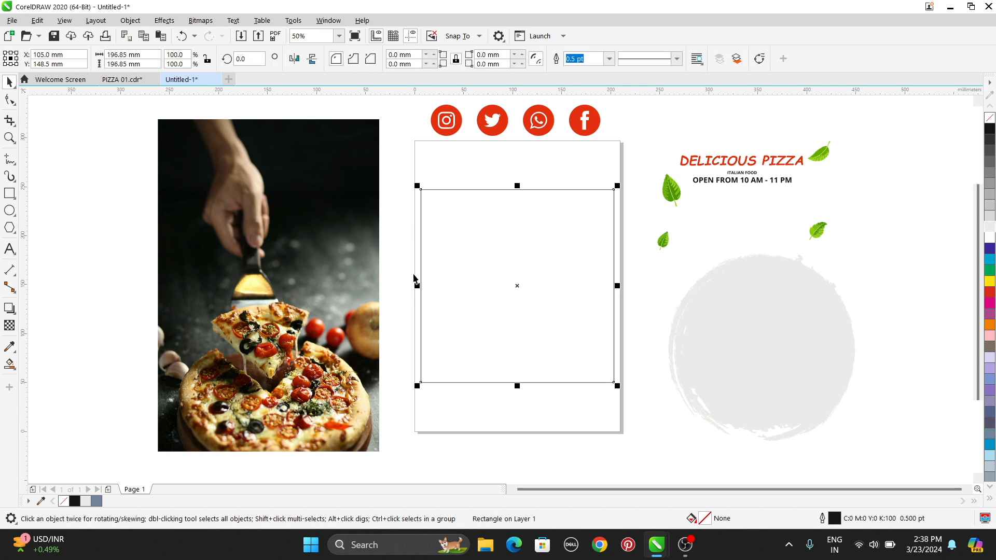
pyautogui.click(402, 299)
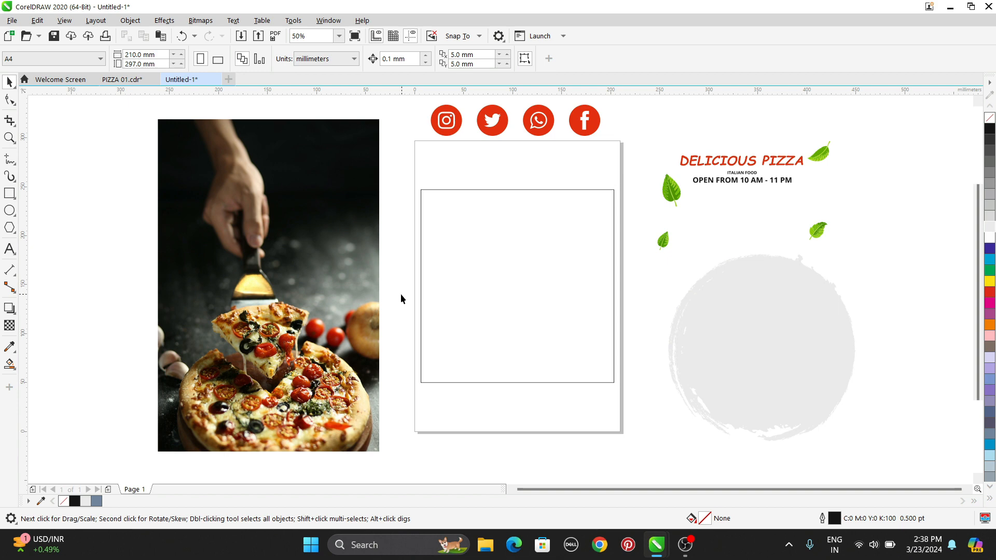
# - Copy the tomato slices from PIZZA 01.cdr into Untitled-1 and place them between the opening-hours text and the grey brush circle
pyautogui.click(122, 79)
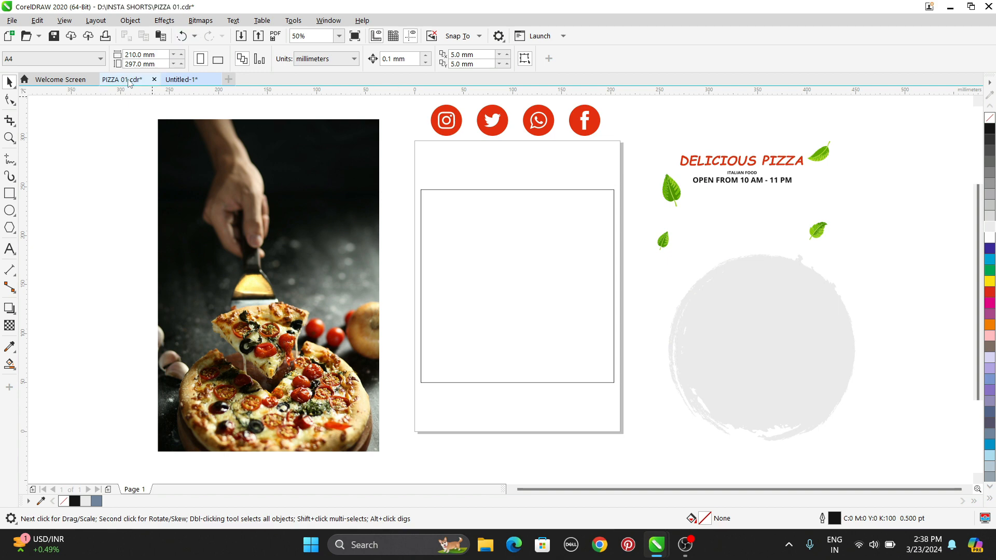
pyautogui.click(550, 265)
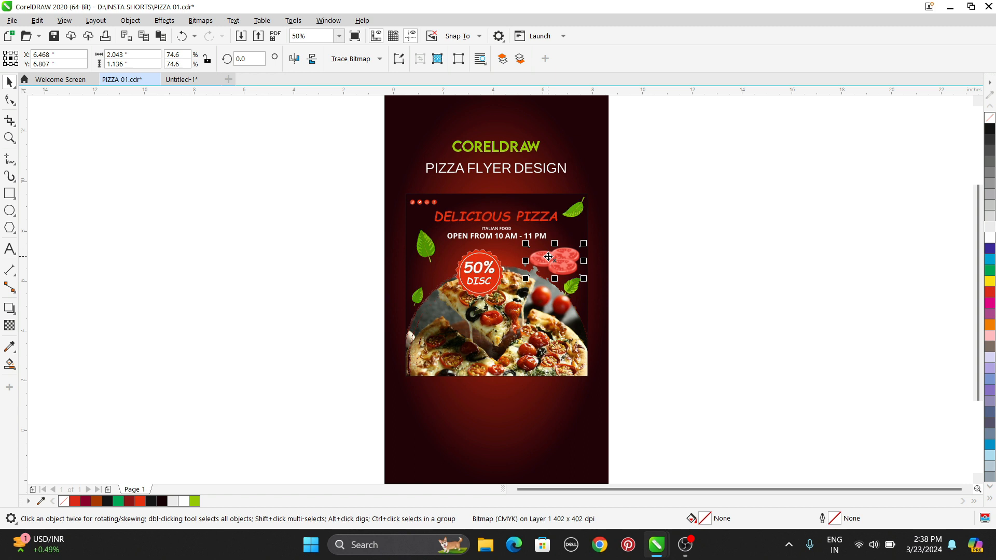
pyautogui.click(202, 80)
pyautogui.rightClick(436, 163)
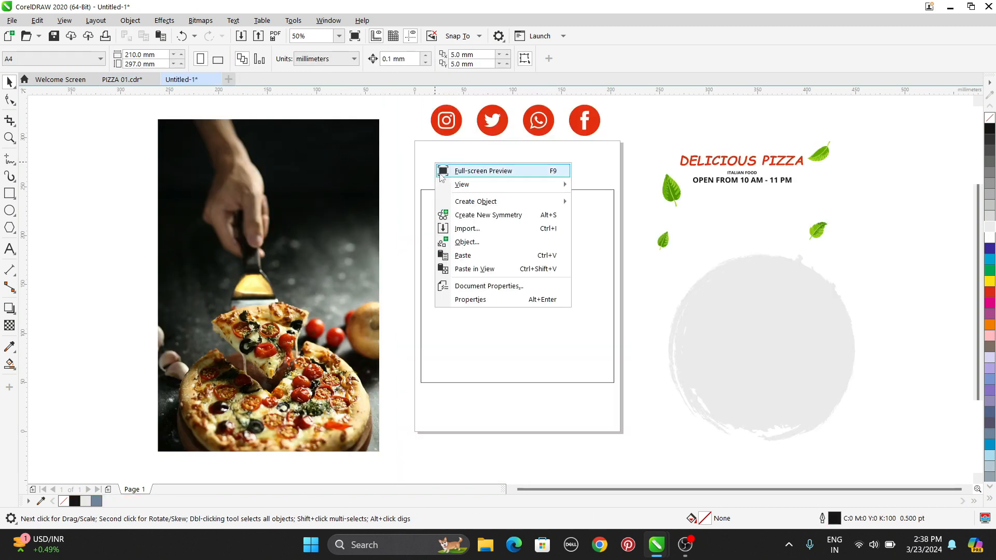
pyautogui.click(467, 254)
pyautogui.moveTo(587, 266); pyautogui.dragTo(759, 222)
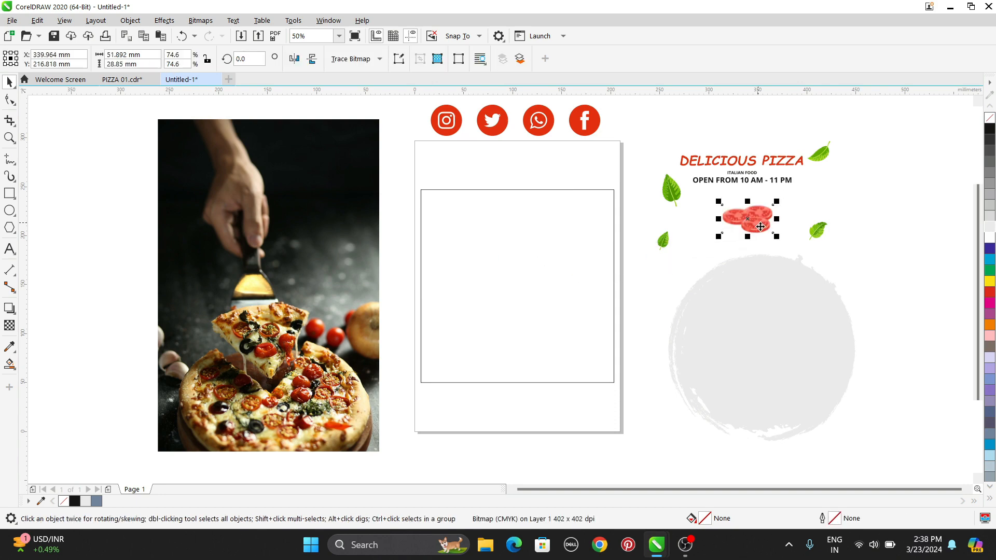
pyautogui.click(931, 296)
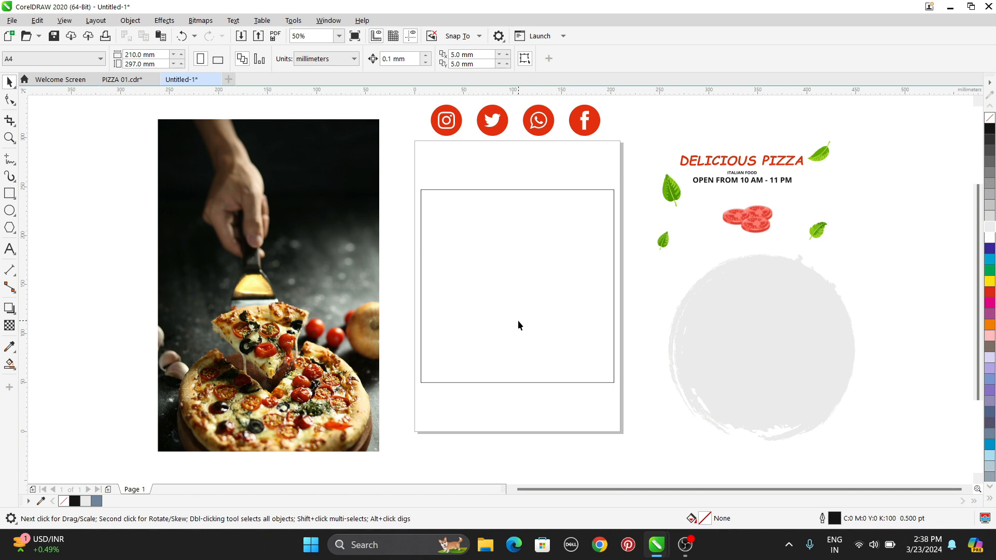
pyautogui.click(765, 351)
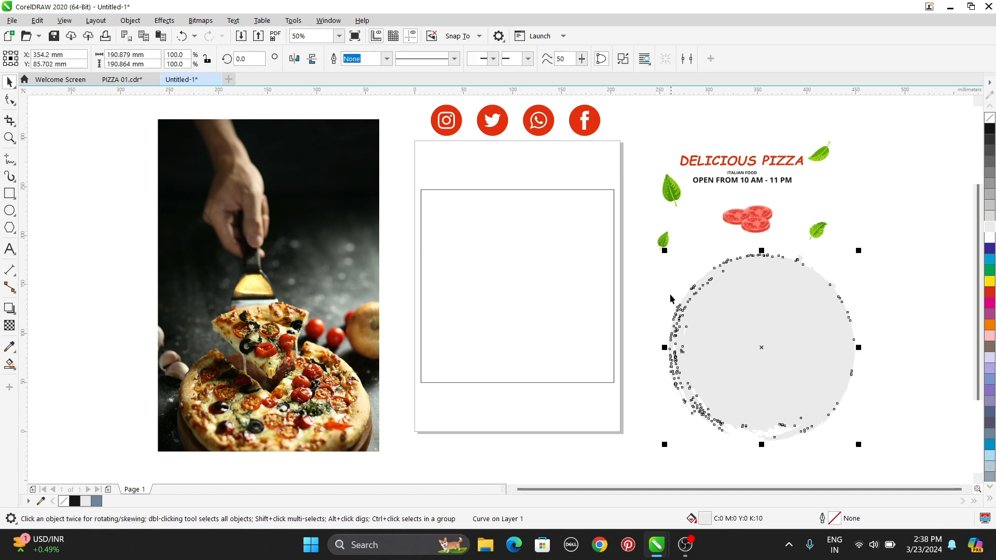
pyautogui.click(659, 279)
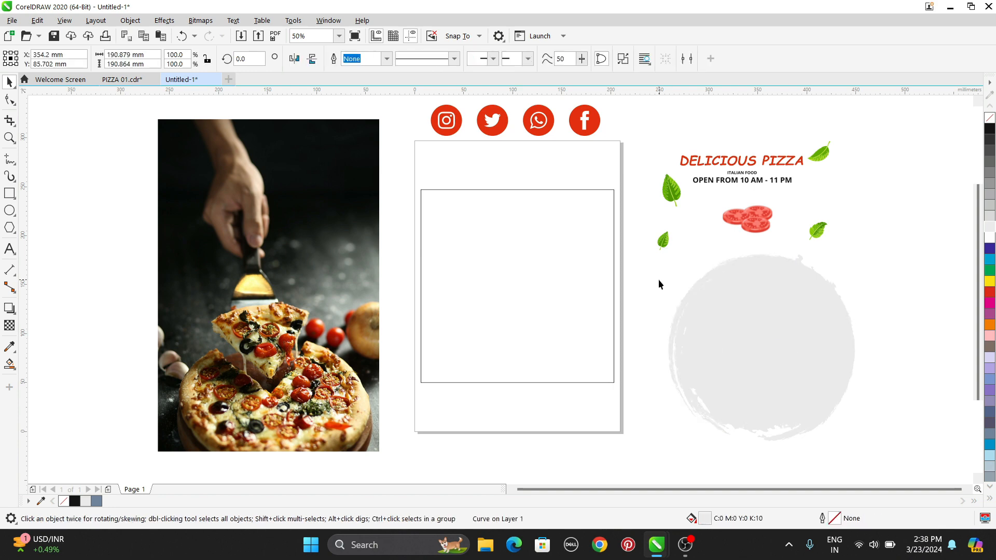
pyautogui.click(685, 167)
pyautogui.click(686, 241)
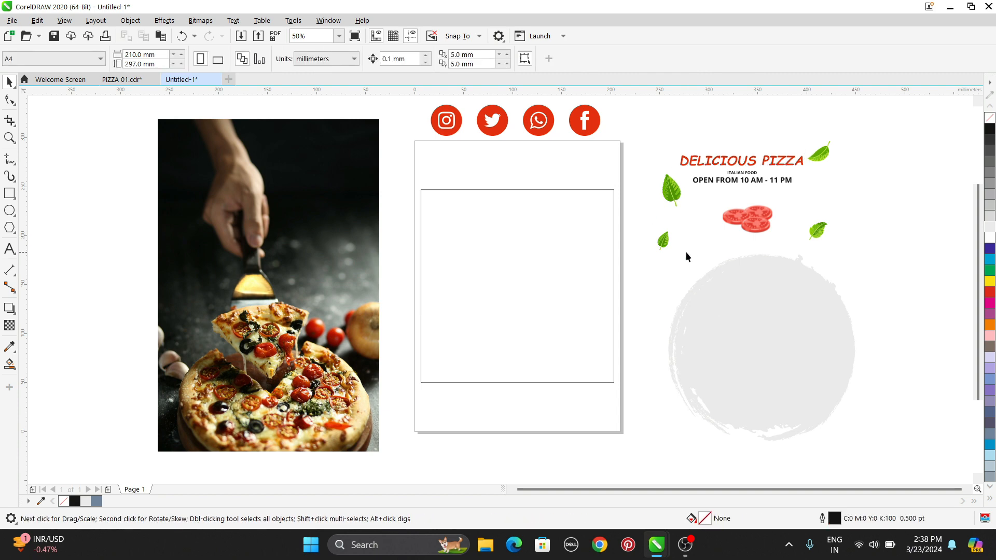
# - Shift the tomato slices slightly to the right below the opening-hours text
pyautogui.click(753, 218)
pyautogui.moveTo(739, 221)
pyautogui.mouseDown()
pyautogui.moveTo(765, 222)
pyautogui.moveTo(749, 219)
pyautogui.mouseUp()
pyautogui.click(830, 208)
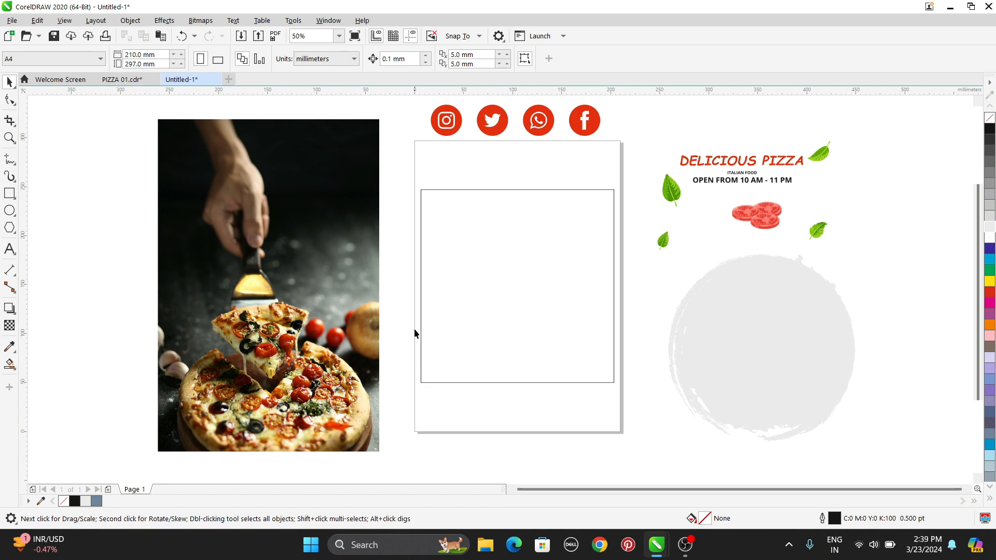
# - Fill the square on the page with dark red (C9 M100 Y88 K45) and remove its outline
pyautogui.click(501, 281)
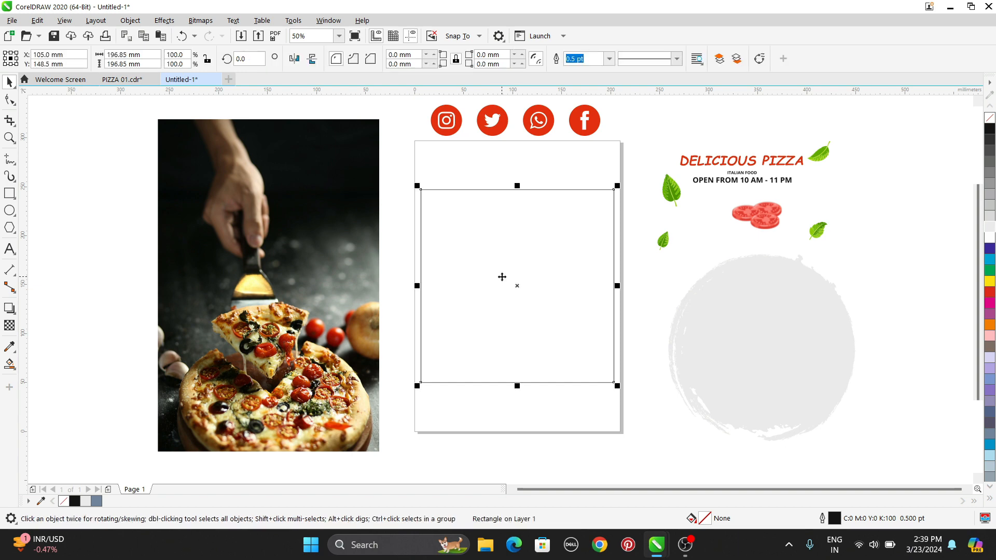
pyautogui.click(989, 297)
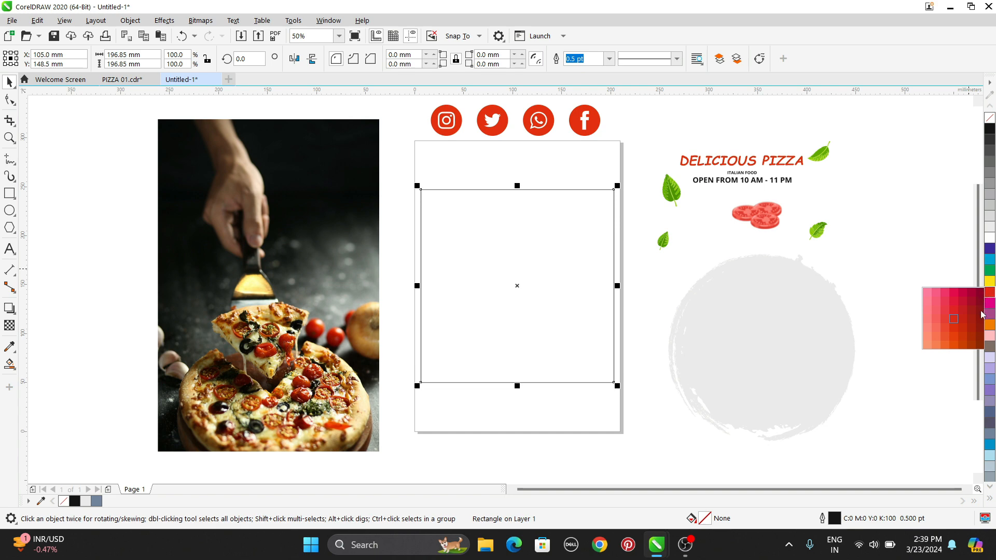
pyautogui.click(981, 313)
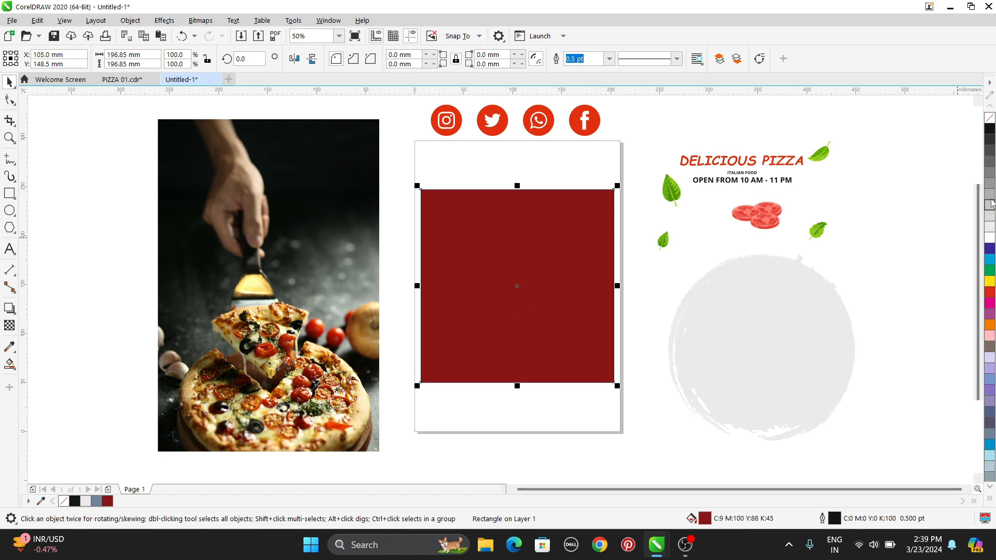
pyautogui.rightClick(989, 118)
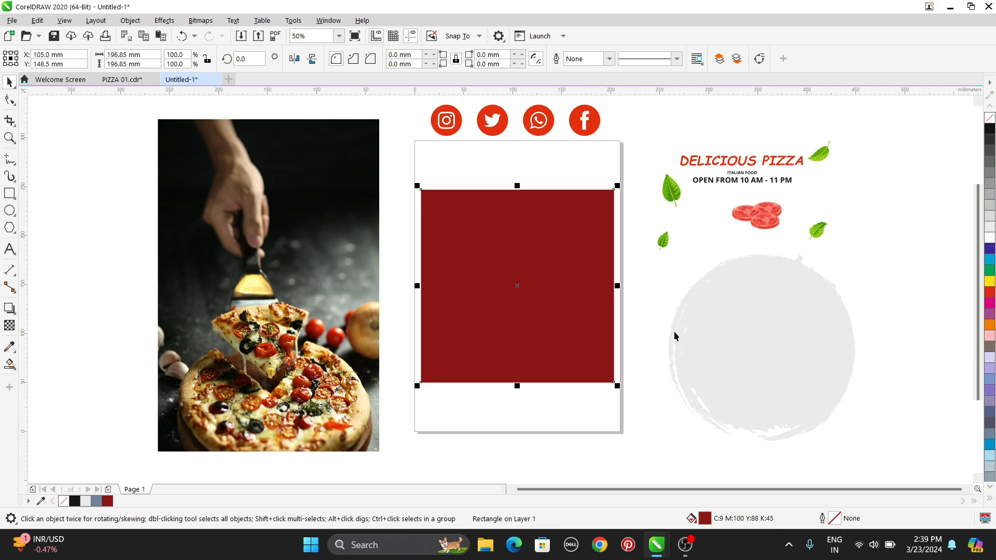
# - Change the square's fill to an elliptical fountain fill
pyautogui.doubleClick(705, 520)
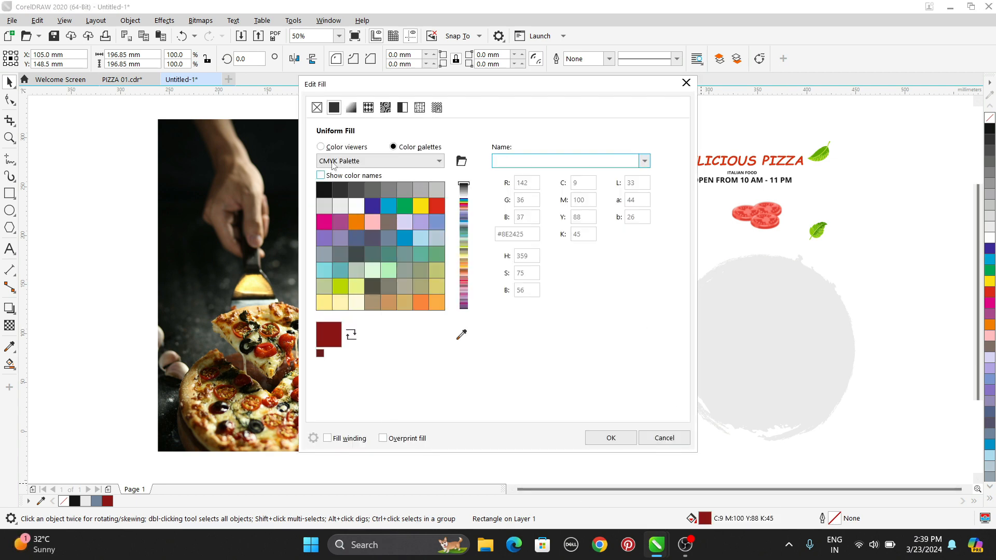
pyautogui.click(355, 108)
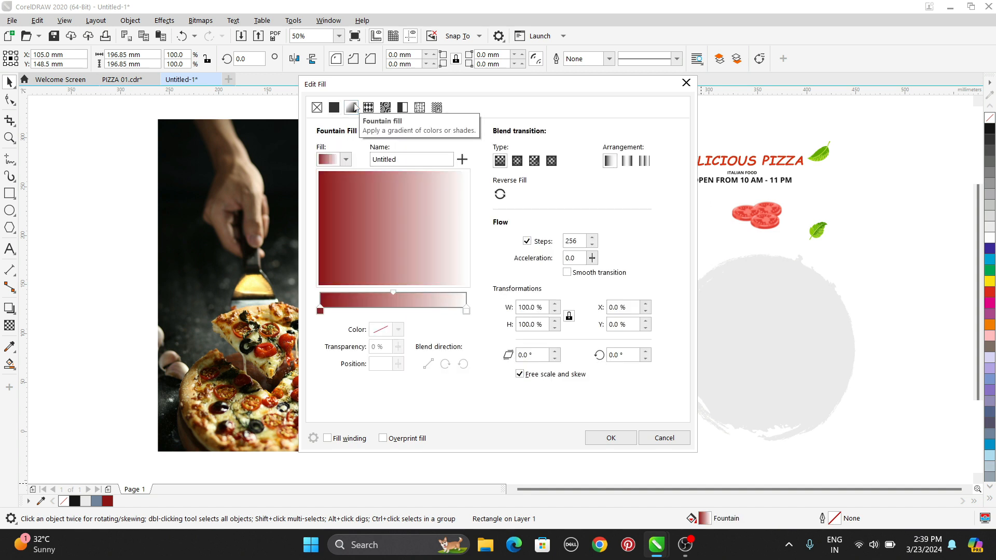
pyautogui.click(517, 161)
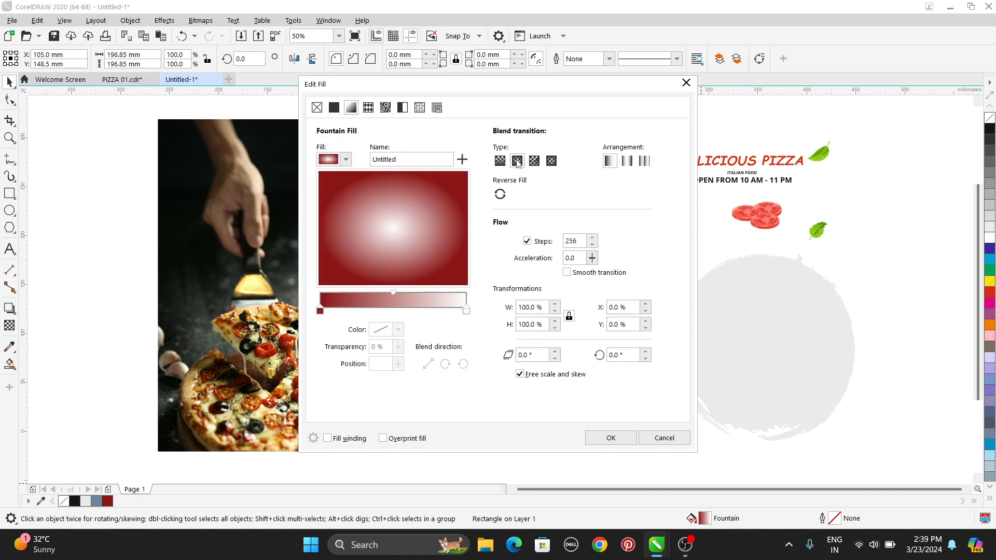
# - Set the start colour of the gradient, at its outer edge, to a very dark brownish red
pyautogui.click(320, 310)
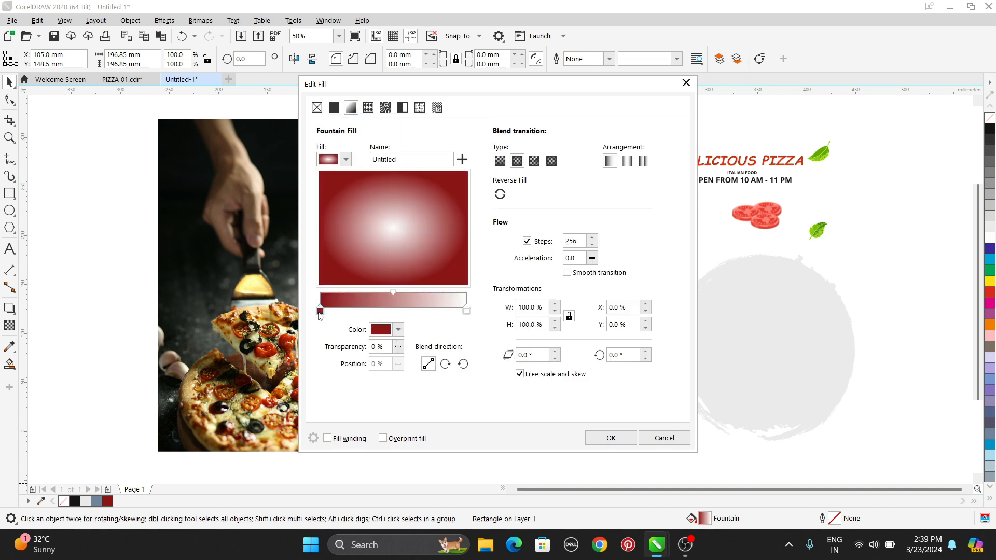
pyautogui.click(399, 330)
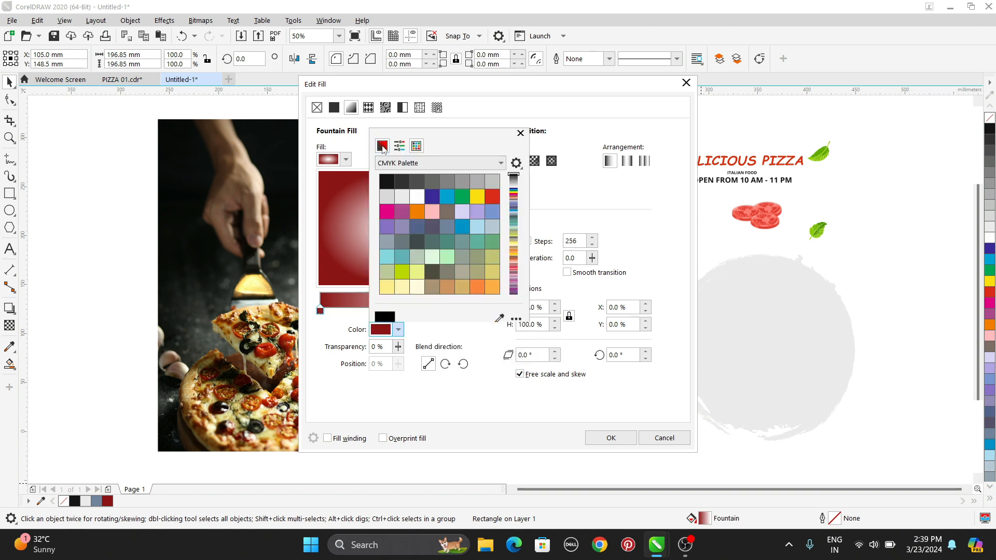
pyautogui.click(382, 147)
pyautogui.click(461, 233)
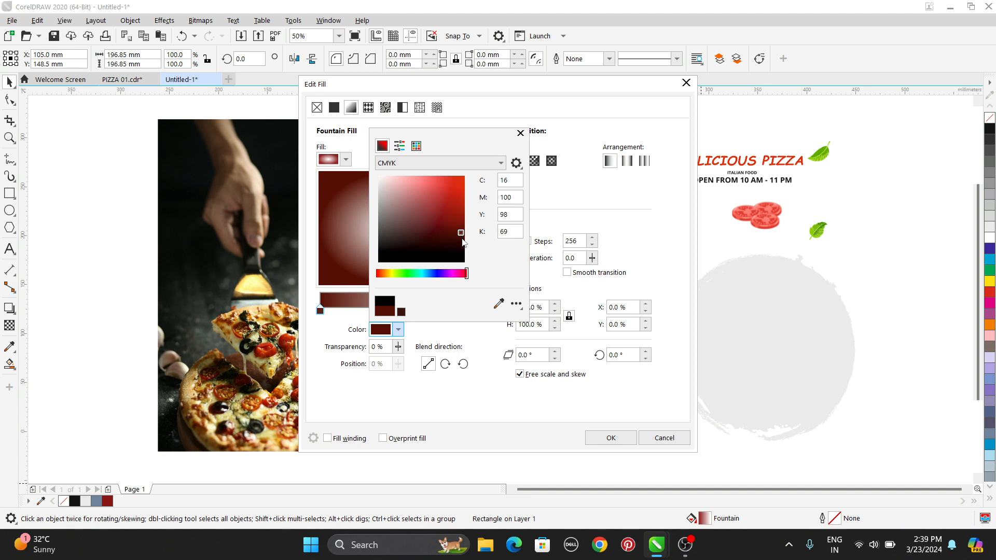
pyautogui.click(521, 134)
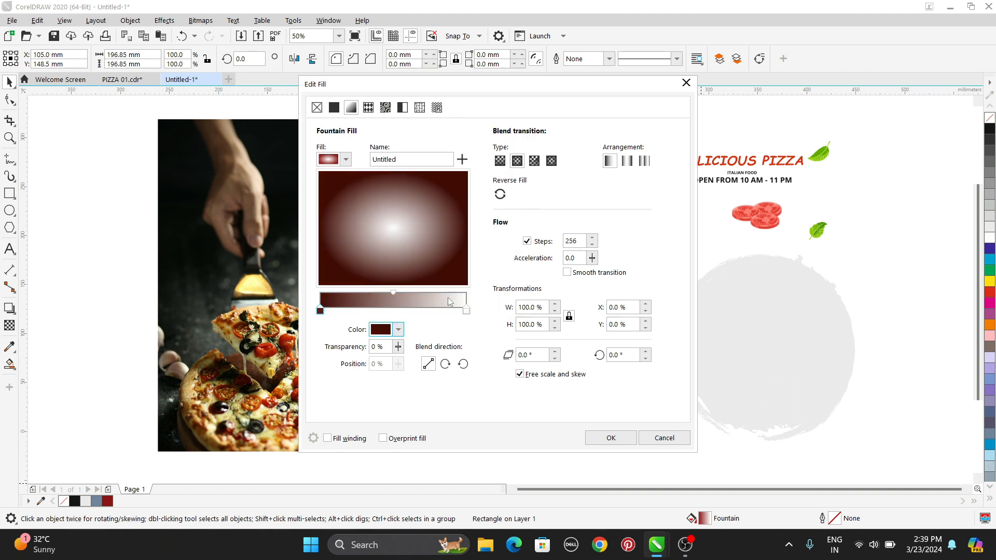
# - Set the gradient's end colour at its centre to a deep red (about C6 M97 Y100 K31) and apply the fountain fill
pyautogui.click(466, 310)
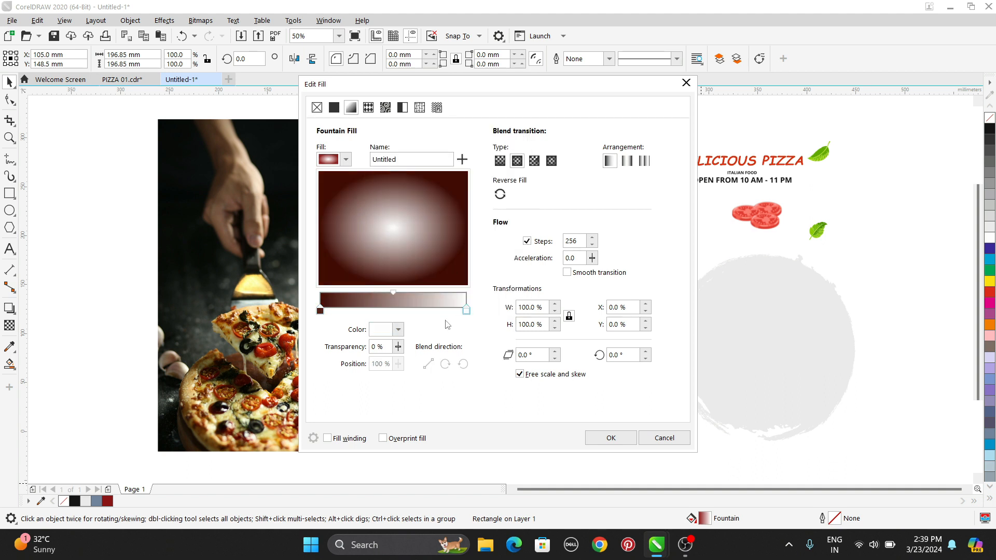
pyautogui.click(398, 330)
pyautogui.click(462, 179)
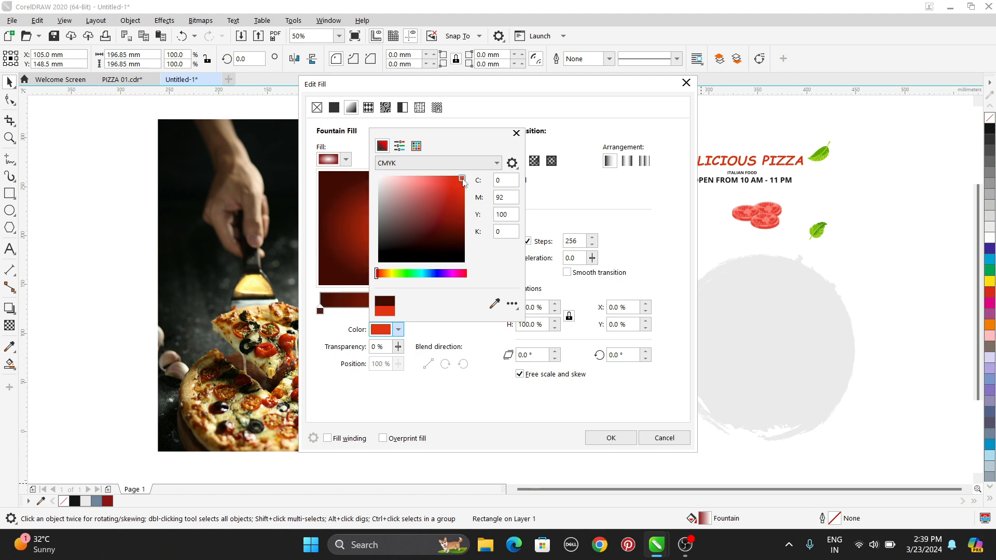
pyautogui.click(462, 184)
pyautogui.click(462, 191)
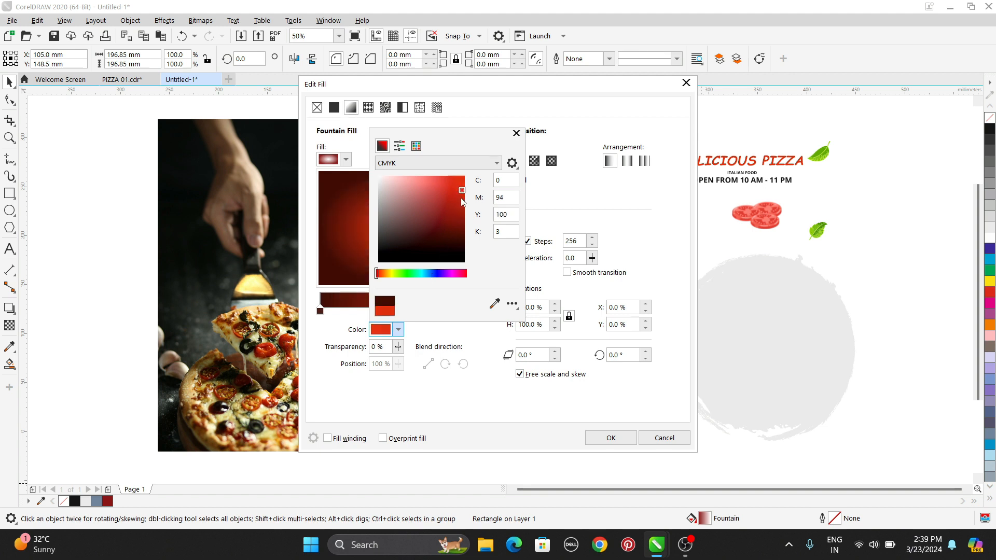
pyautogui.click(461, 200)
pyautogui.click(461, 210)
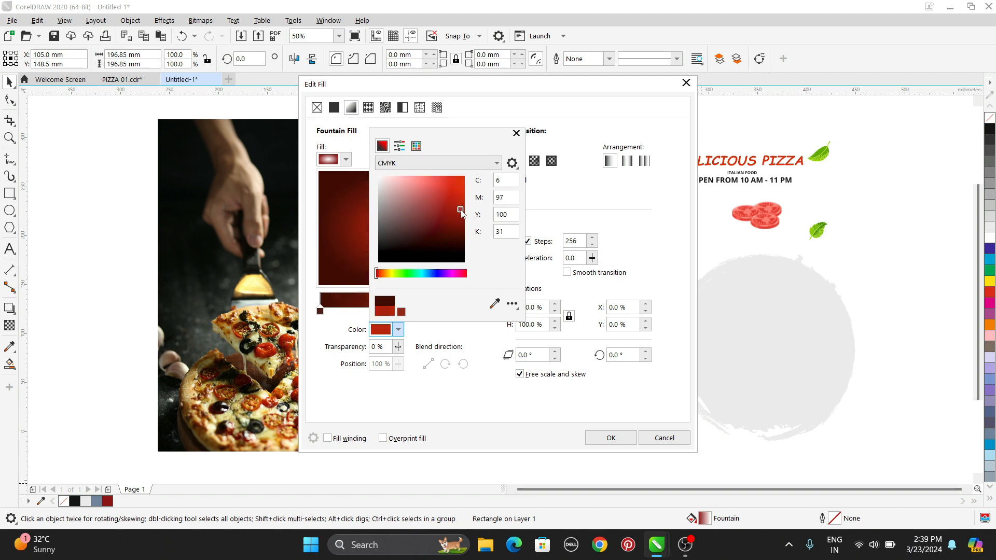
pyautogui.click(517, 133)
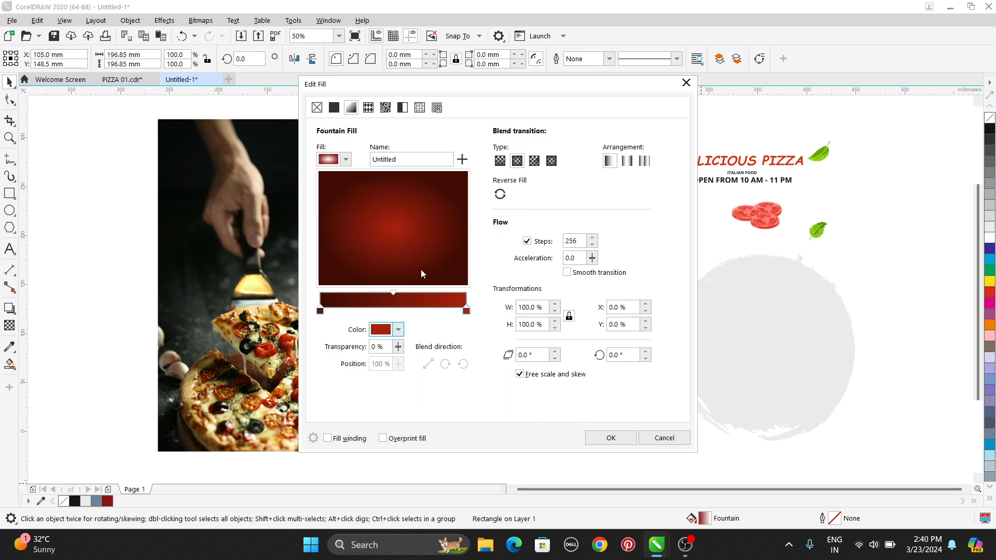
pyautogui.click(607, 438)
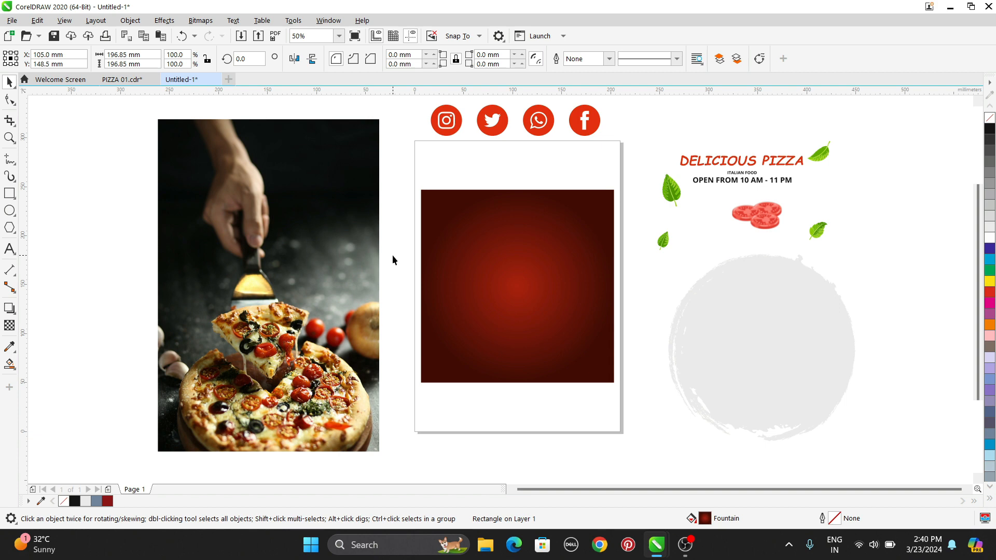
# - Move the light grey brush-edged circle over the lower part of the red square and bring it to the front of the layer
pyautogui.moveTo(814, 331); pyautogui.dragTo(580, 335)
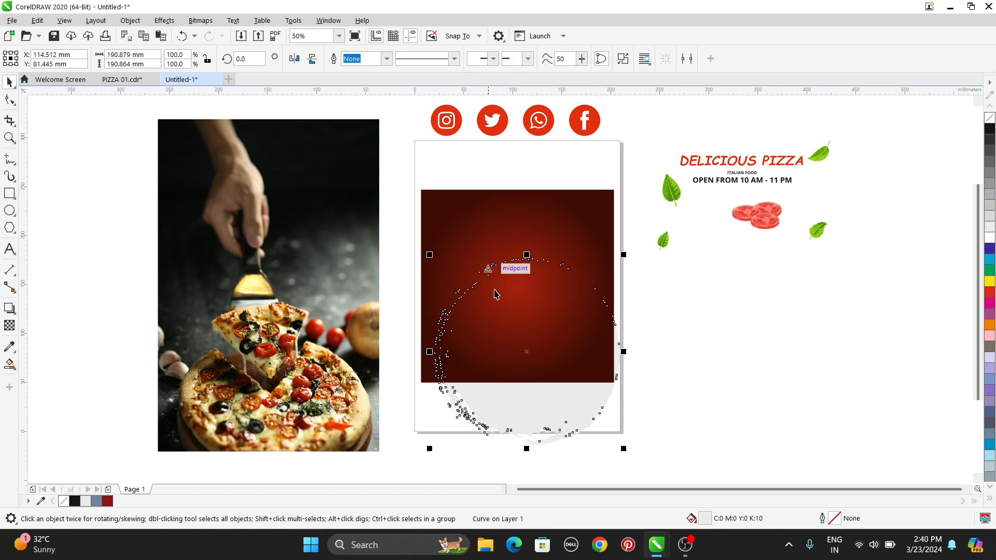
pyautogui.hotkey('shift', 'pageup')
pyautogui.moveTo(509, 396); pyautogui.dragTo(503, 398)
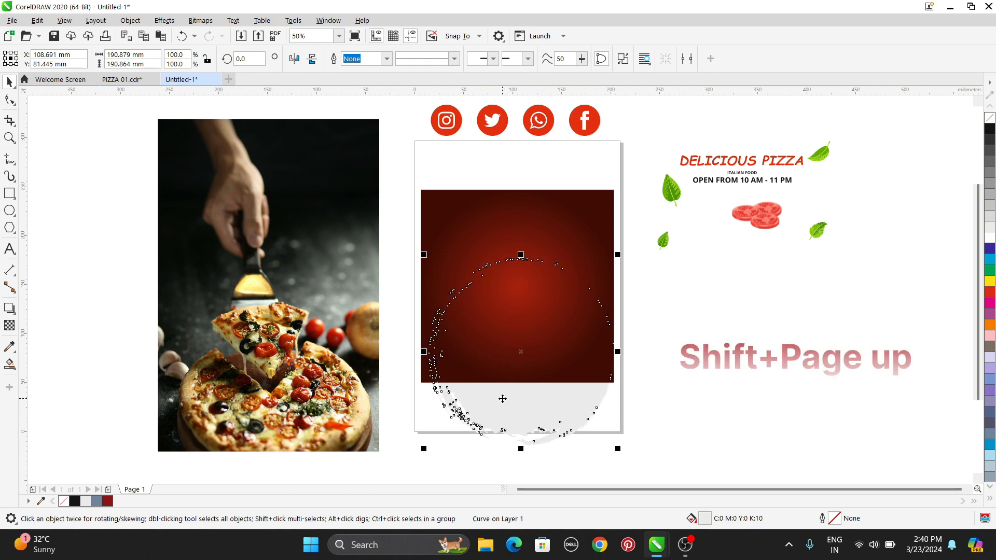
pyautogui.hotkey('shift', 'pageup')
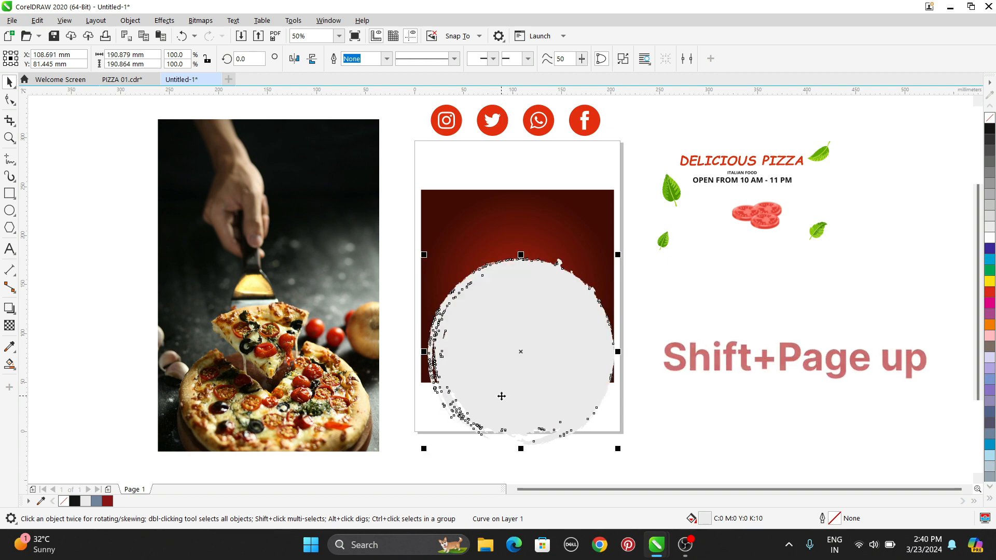
# - Send the grey circle to the back of the layer and look up the available stacking order commands
pyautogui.hotkey('shift', 'pagedown')
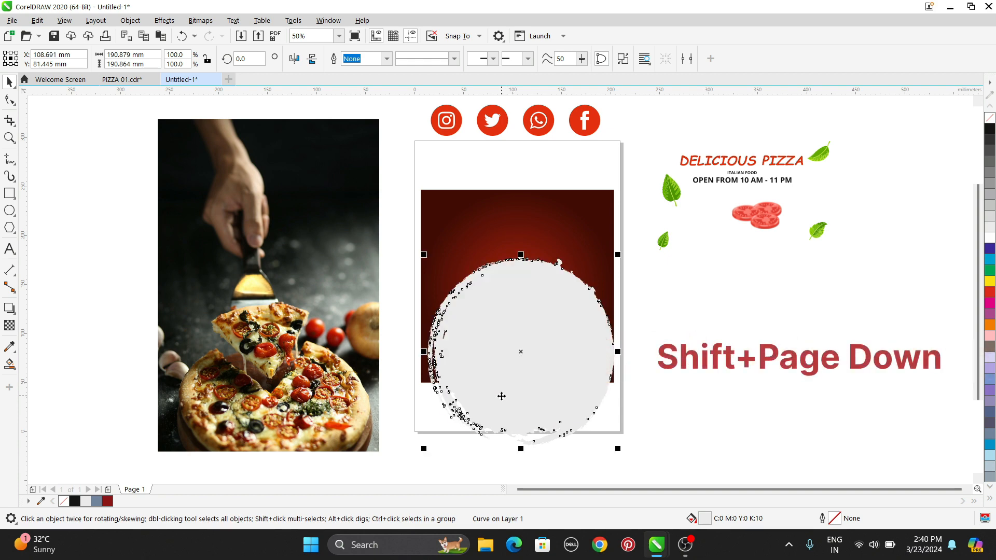
pyautogui.click(121, 21)
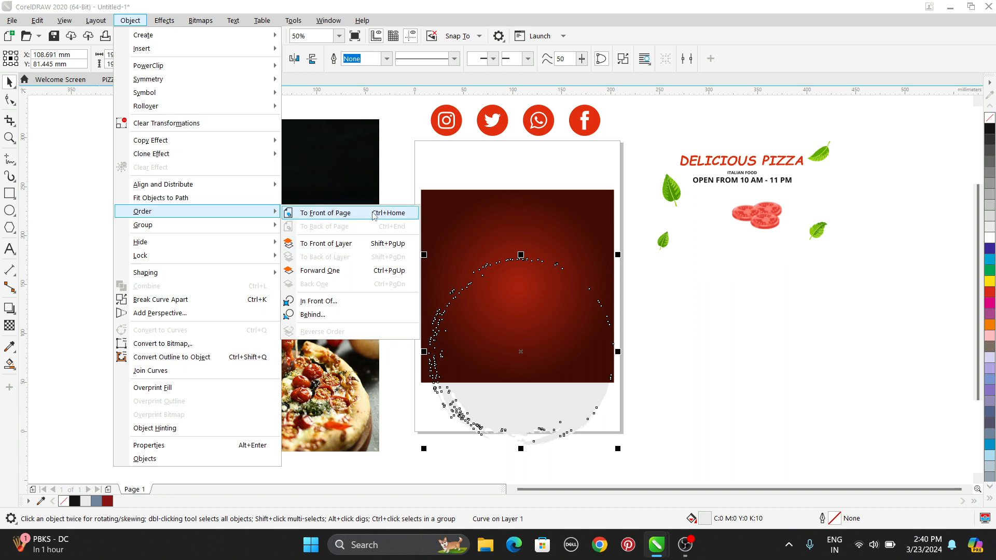
pyautogui.click(757, 340)
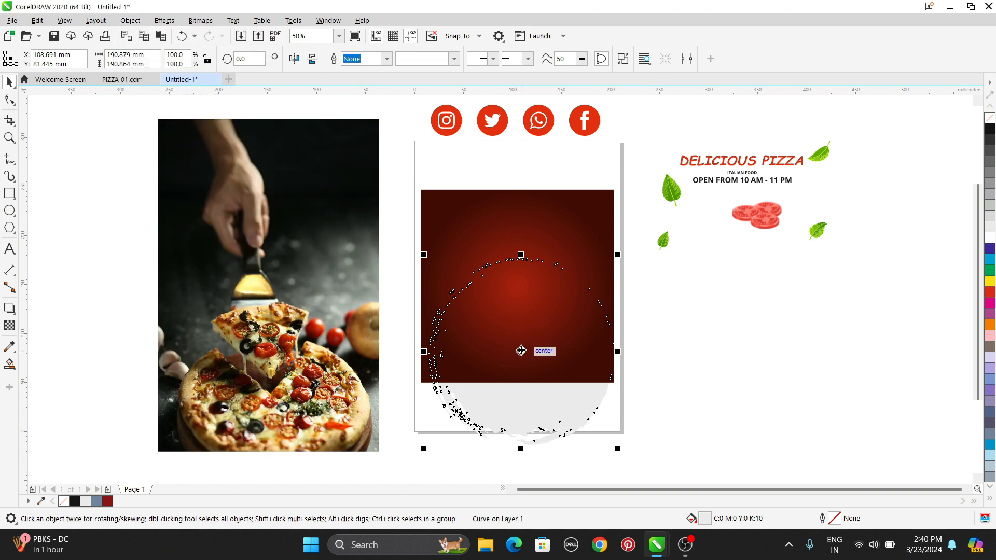
# - Bring the grey circle back to the front of the layer and adjust its position over the square's lower half
pyautogui.moveTo(521, 352); pyautogui.dragTo(515, 349)
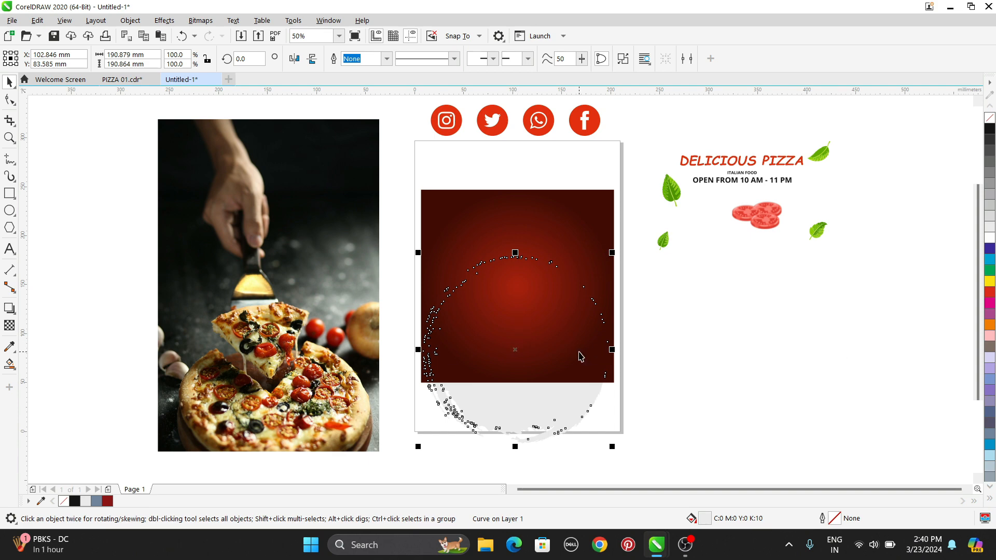
pyautogui.hotkey('shift', 'pageup')
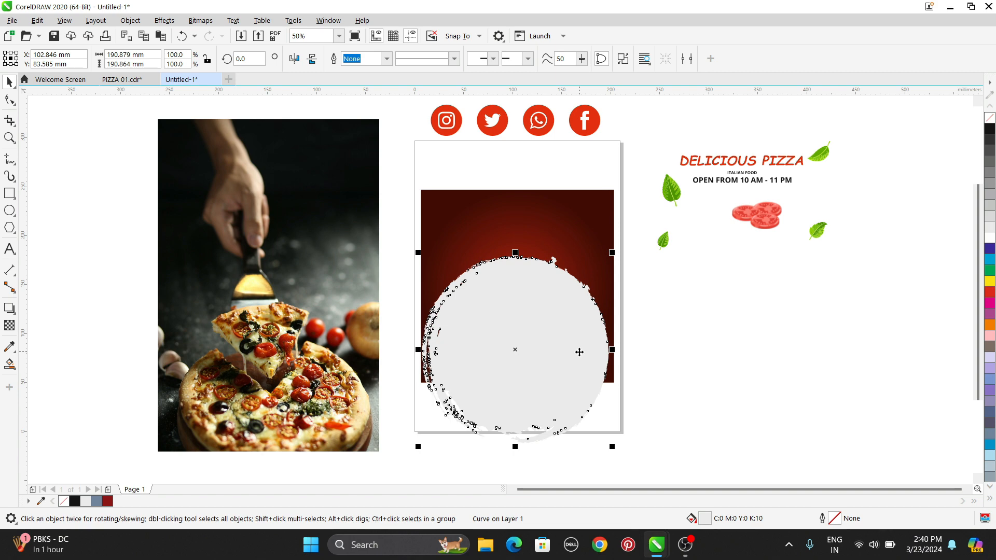
pyautogui.press('Escape')
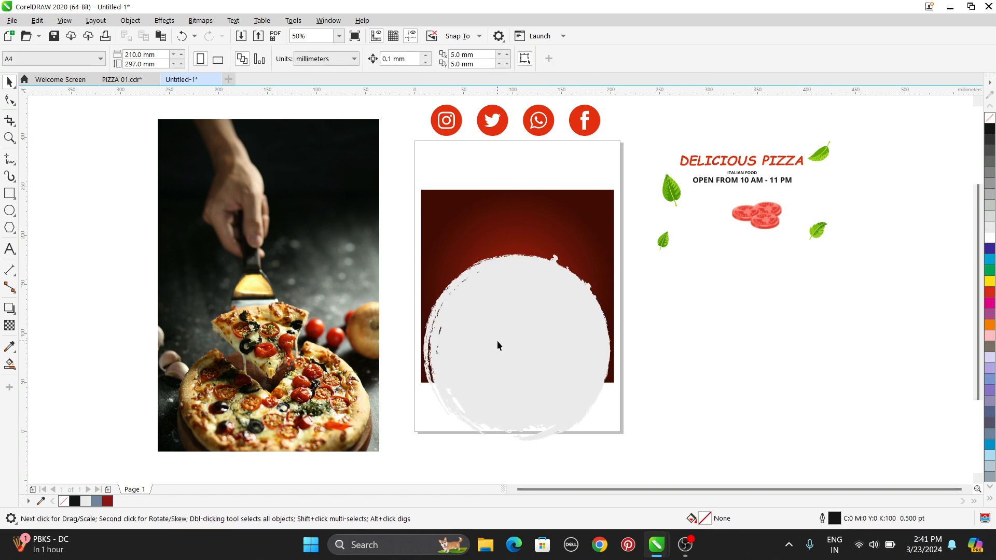
pyautogui.click(524, 347)
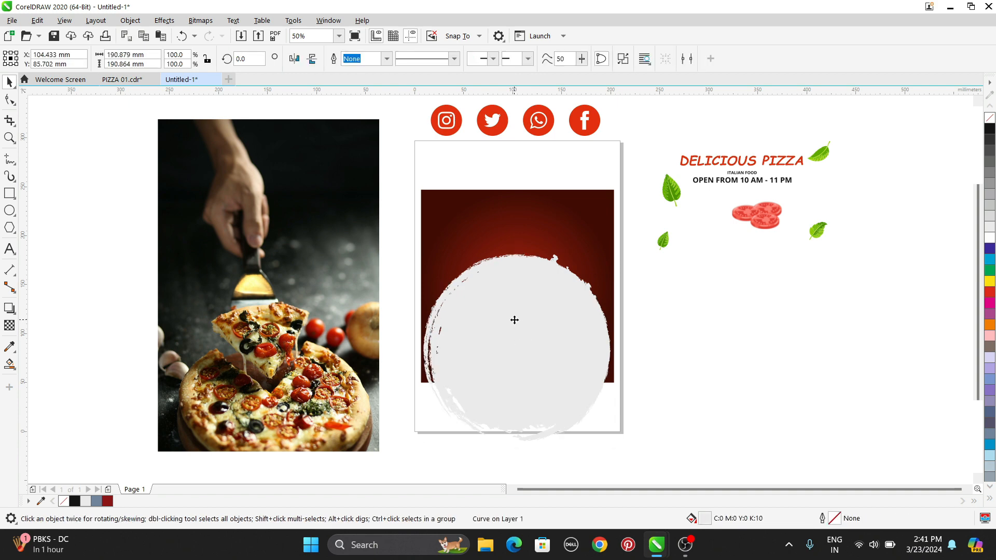
pyautogui.moveTo(514, 320); pyautogui.dragTo(516, 328)
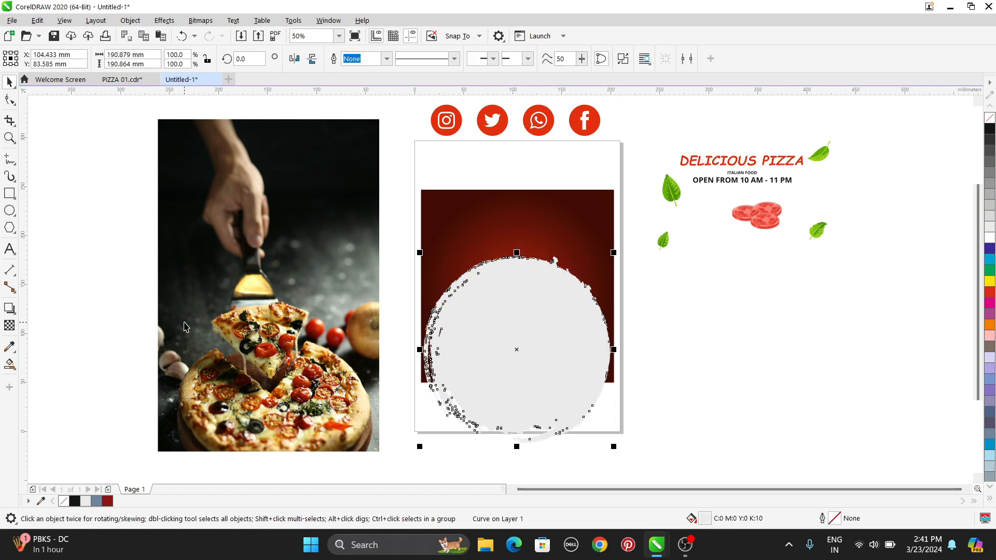
# - PowerClip the pizza photo inside the grey brush-edged circle
pyautogui.click(331, 341)
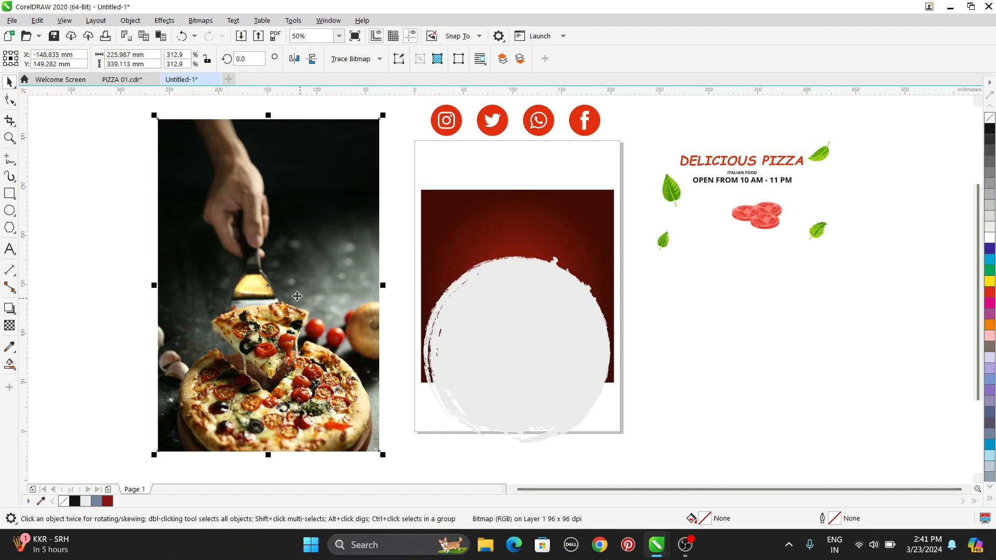
pyautogui.click(132, 20)
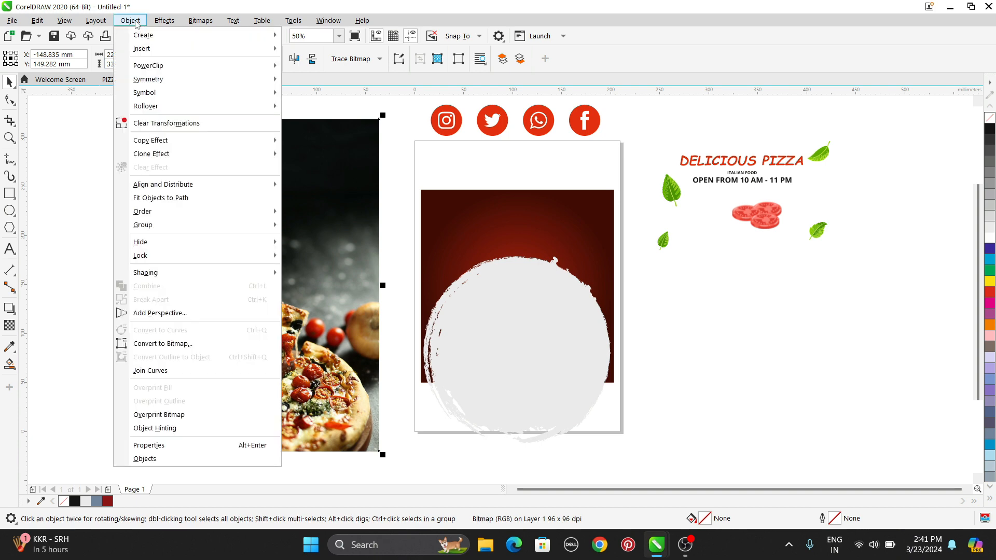
pyautogui.moveTo(149, 68)
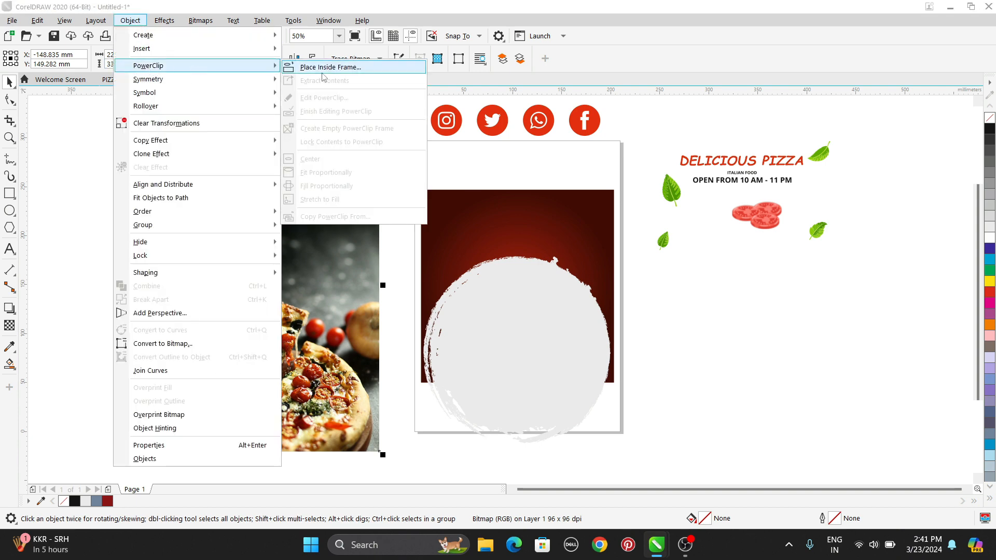
pyautogui.click(709, 344)
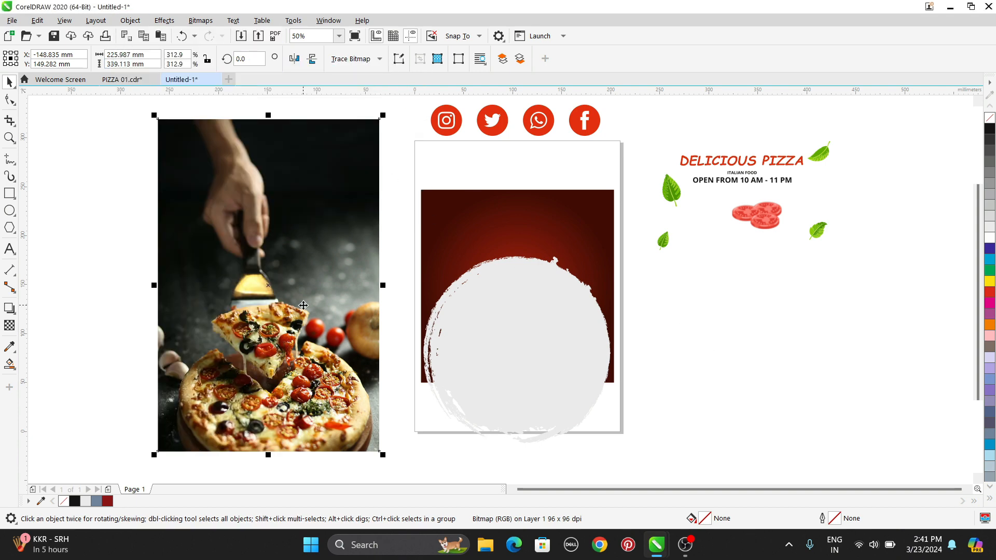
pyautogui.moveTo(302, 301); pyautogui.dragTo(481, 314)
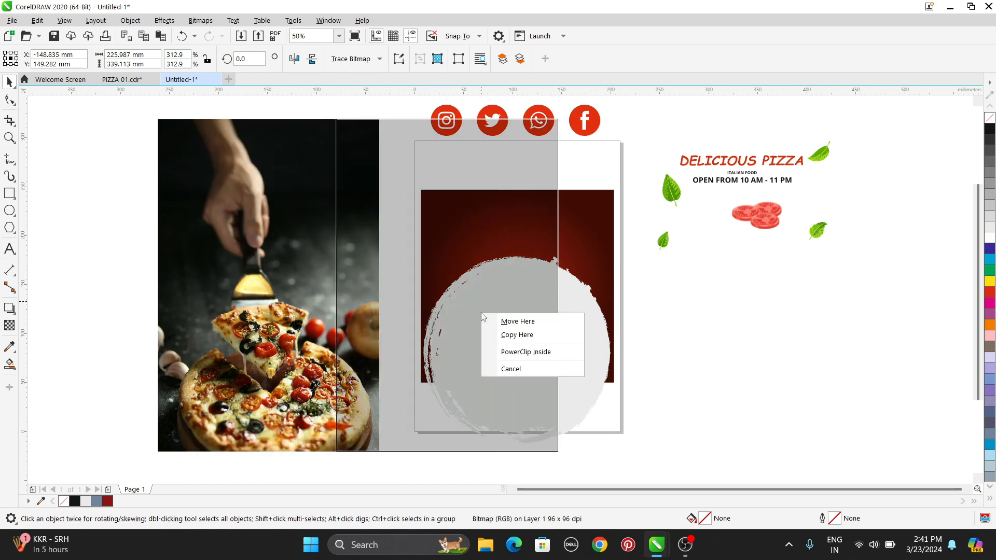
pyautogui.click(523, 353)
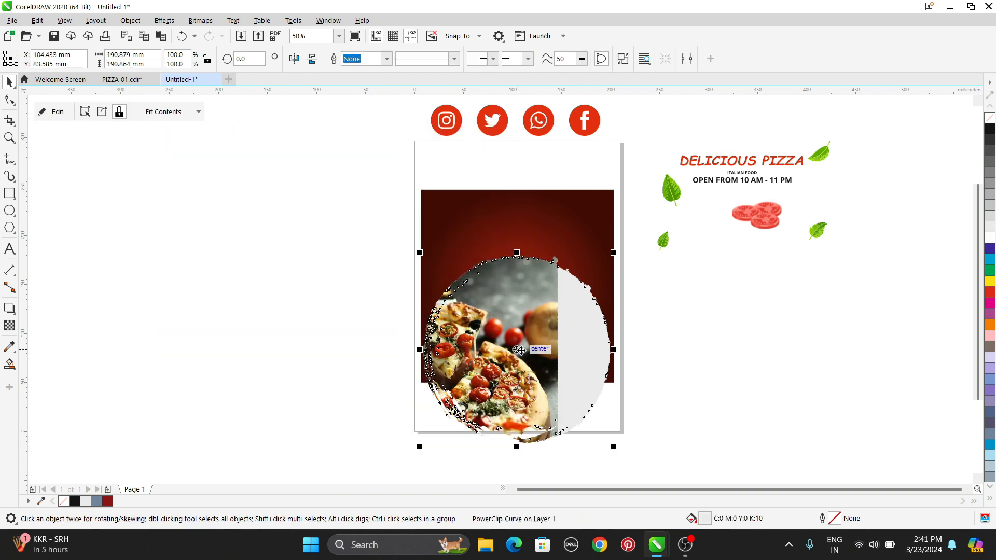
# - Edit the PowerClip contents and reposition the photo so the pizza fills the circle's width, with the lifted slice at its upper edge
pyautogui.keyDown('ctrl'); pyautogui.click(520, 318); pyautogui.keyUp('ctrl')
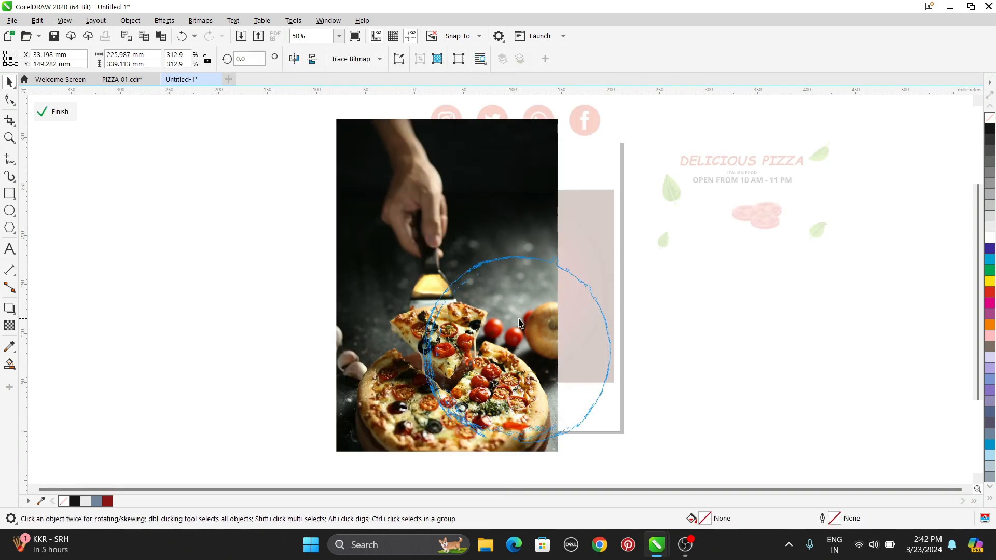
pyautogui.moveTo(580, 329); pyautogui.dragTo(552, 272)
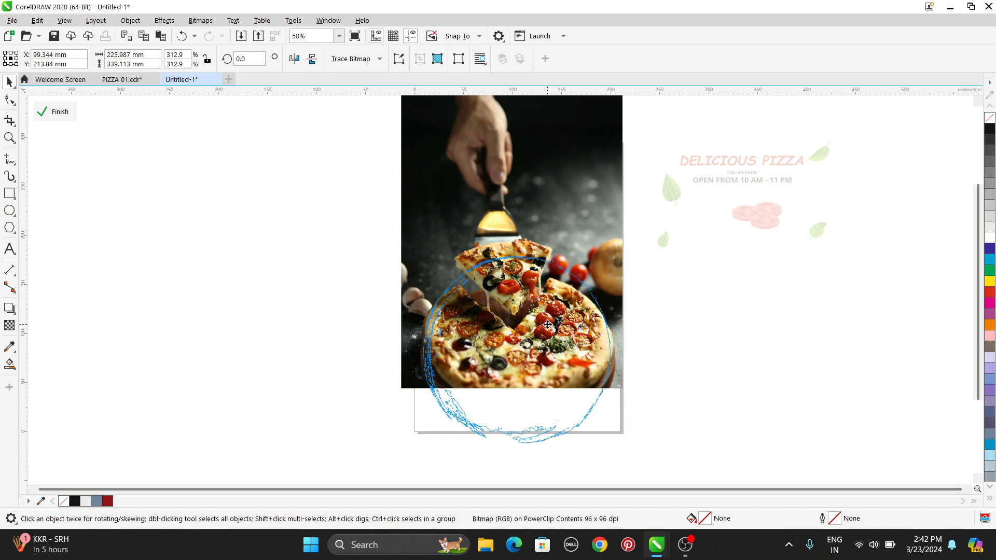
pyautogui.moveTo(548, 339); pyautogui.dragTo(548, 338)
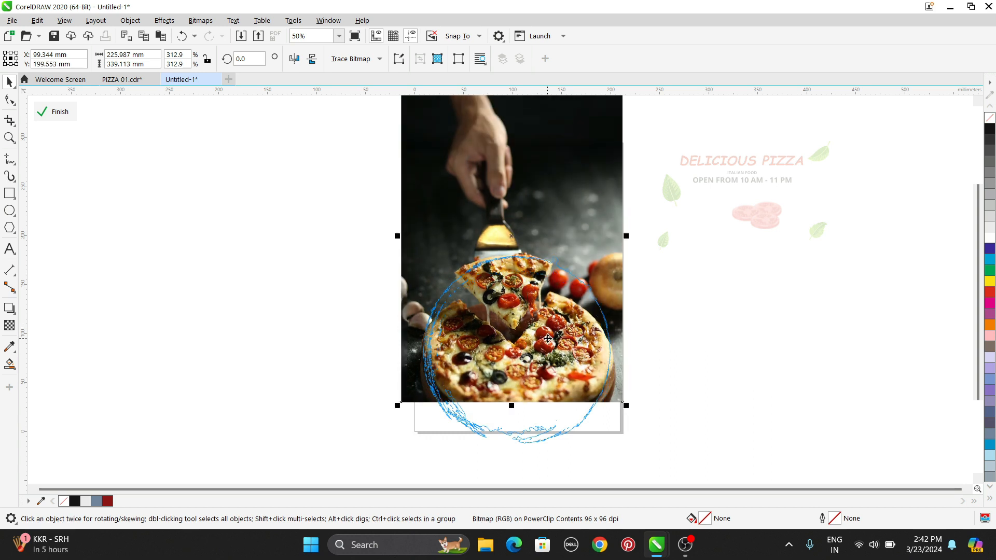
pyautogui.moveTo(524, 375); pyautogui.dragTo(527, 375)
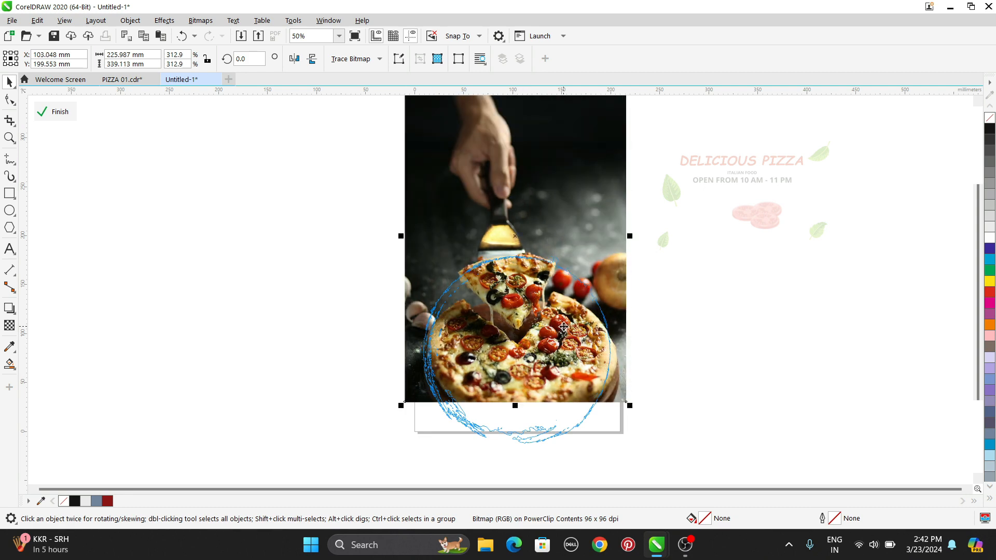
pyautogui.moveTo(564, 327); pyautogui.dragTo(564, 318)
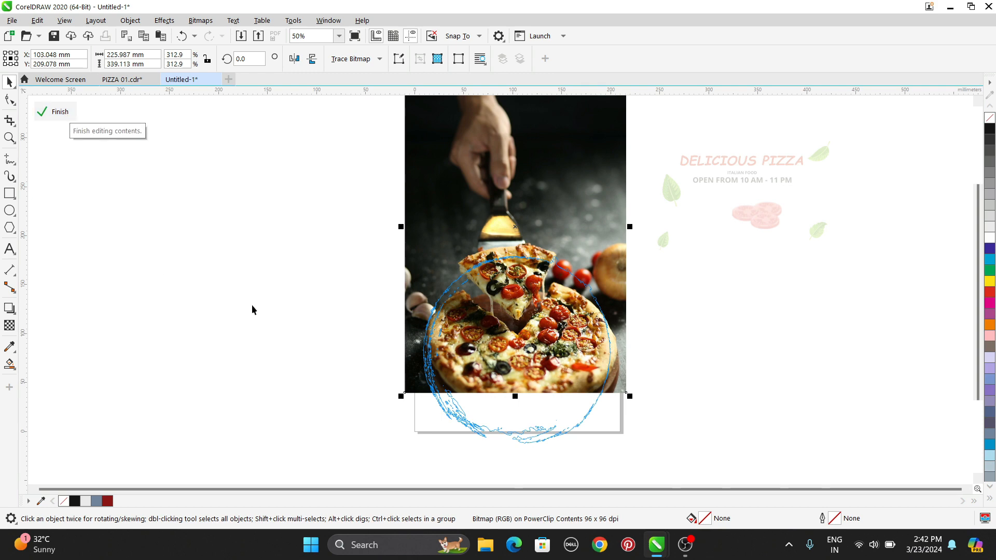
pyautogui.click(366, 326)
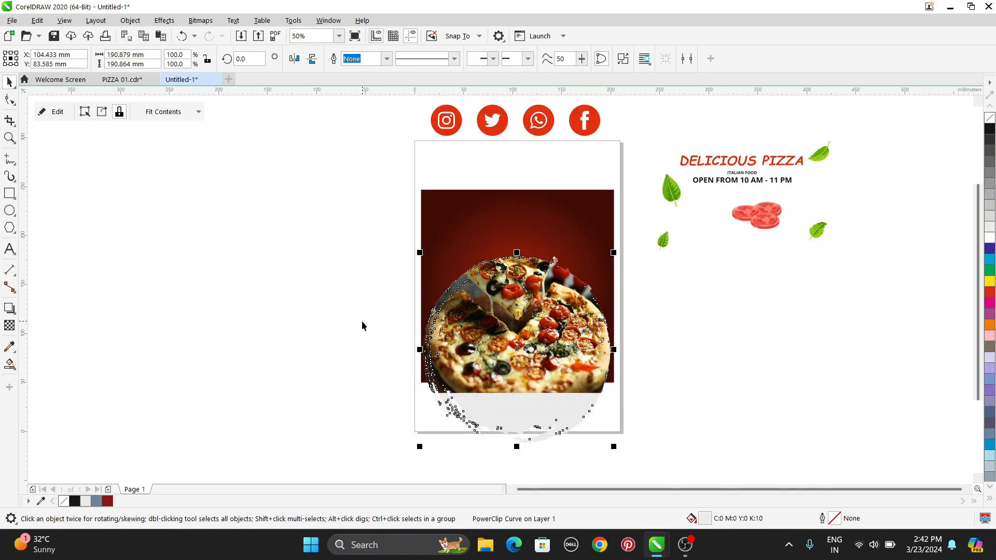
pyautogui.click(353, 327)
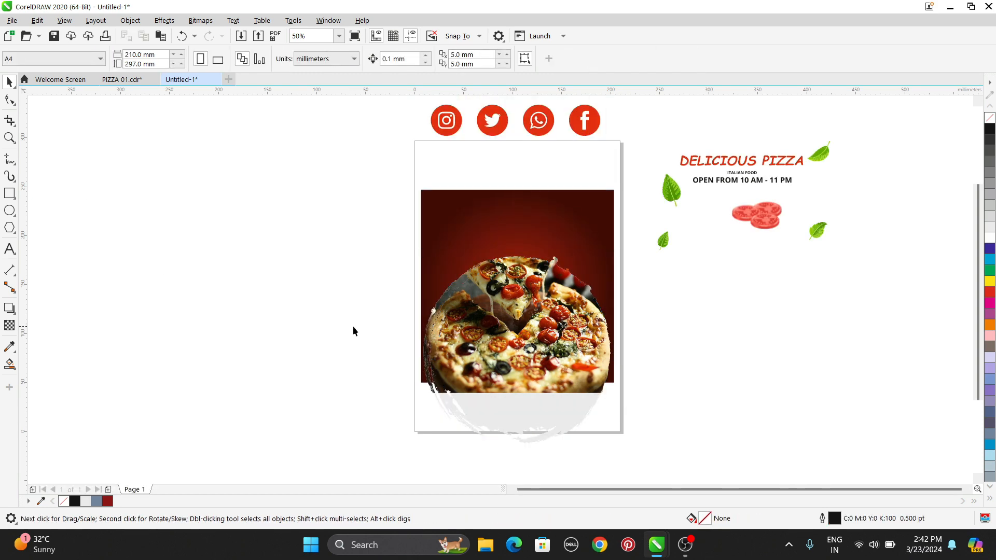
# - Enlarge the pizza-filled circle to about 198 mm wide and centre it horizontally on the red square
pyautogui.click(501, 323)
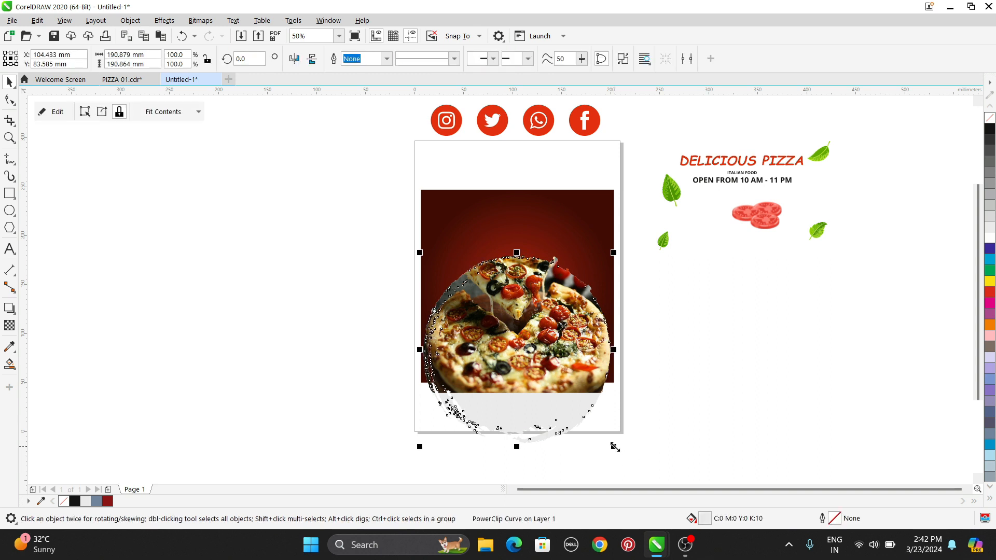
pyautogui.moveTo(616, 447); pyautogui.dragTo(618, 451)
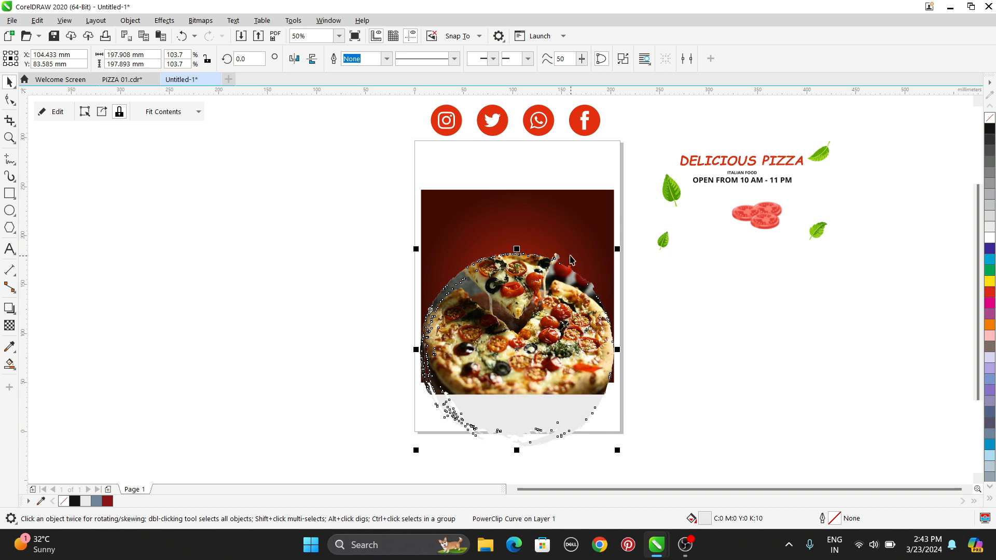
pyautogui.keyDown('shift'); pyautogui.click(557, 217); pyautogui.keyUp('shift')
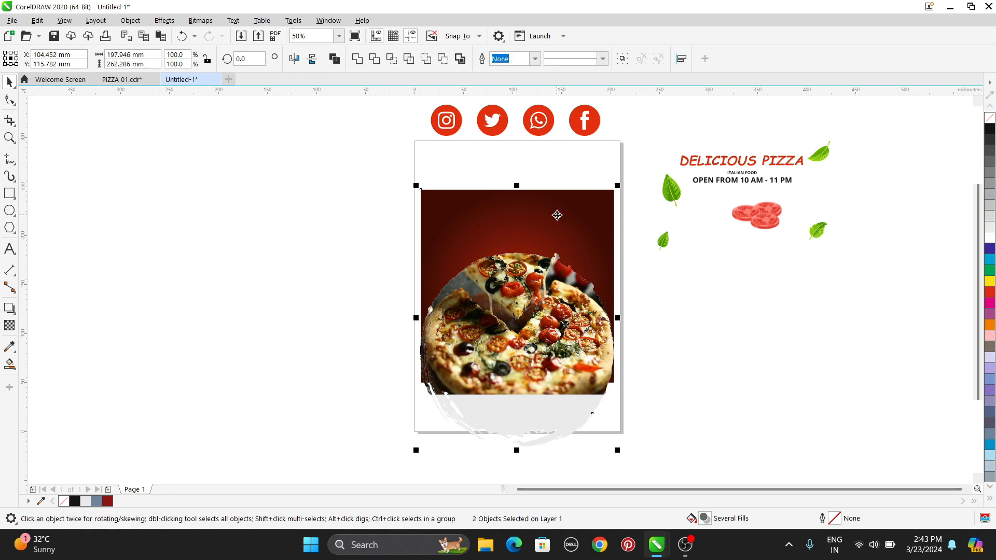
pyautogui.press('p')
pyautogui.click(638, 381)
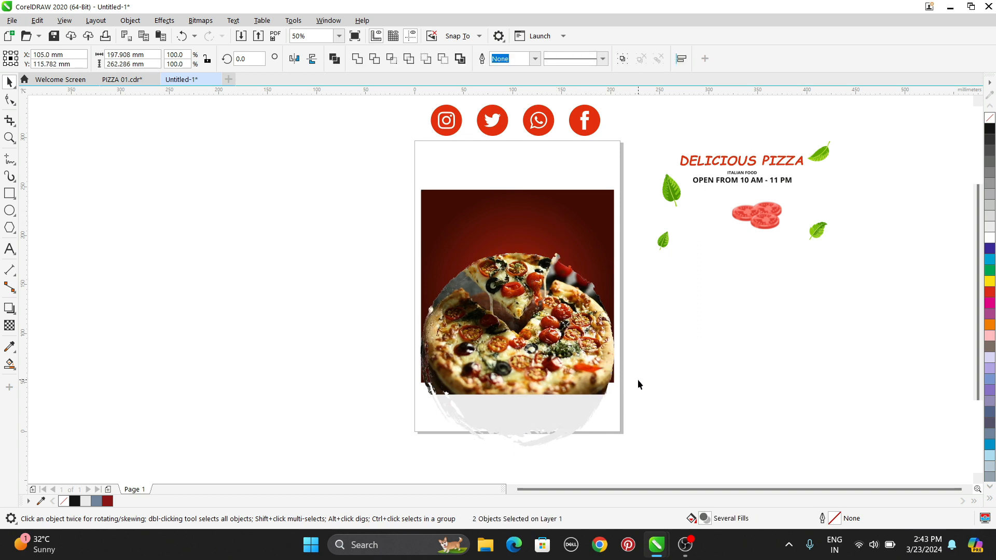
# - Enlarge the pizza-filled circle to about 208 mm wide and move it slightly lower on the red square
pyautogui.click(551, 363)
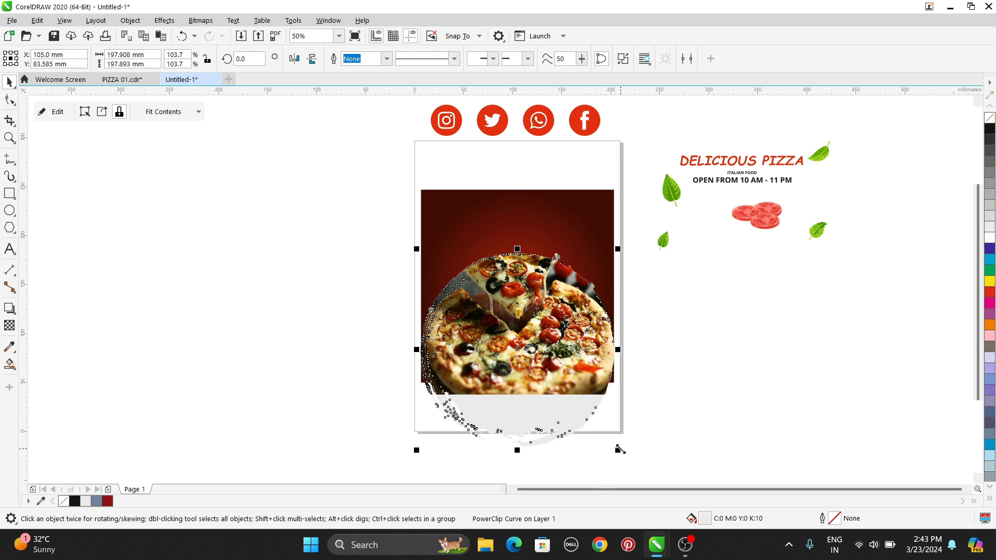
pyautogui.moveTo(618, 449); pyautogui.dragTo(624, 455)
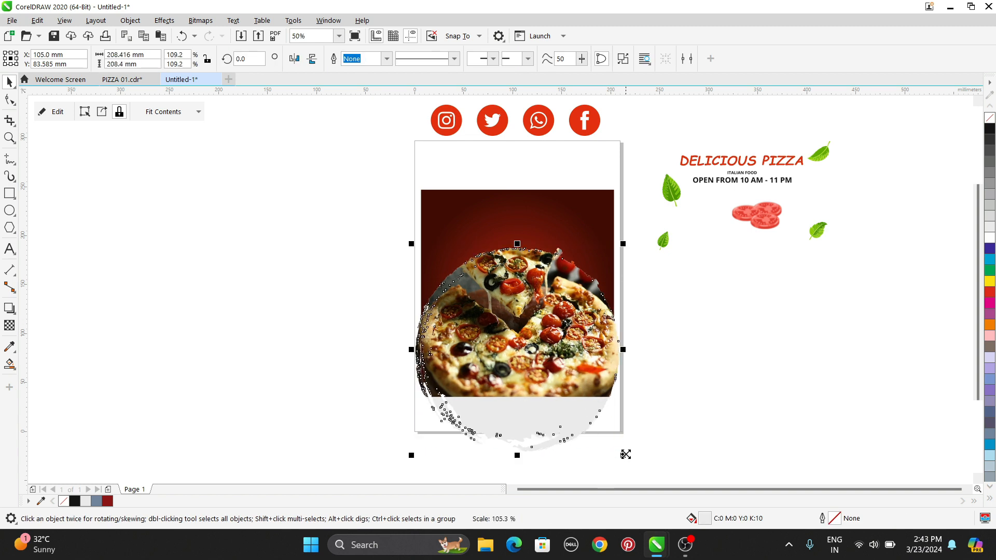
pyautogui.keyDown('ctrl'); pyautogui.click(559, 349); pyautogui.keyUp('ctrl')
pyautogui.keyDown('ctrl'); pyautogui.click(212, 326); pyautogui.keyUp('ctrl')
pyautogui.moveTo(473, 342); pyautogui.dragTo(472, 353)
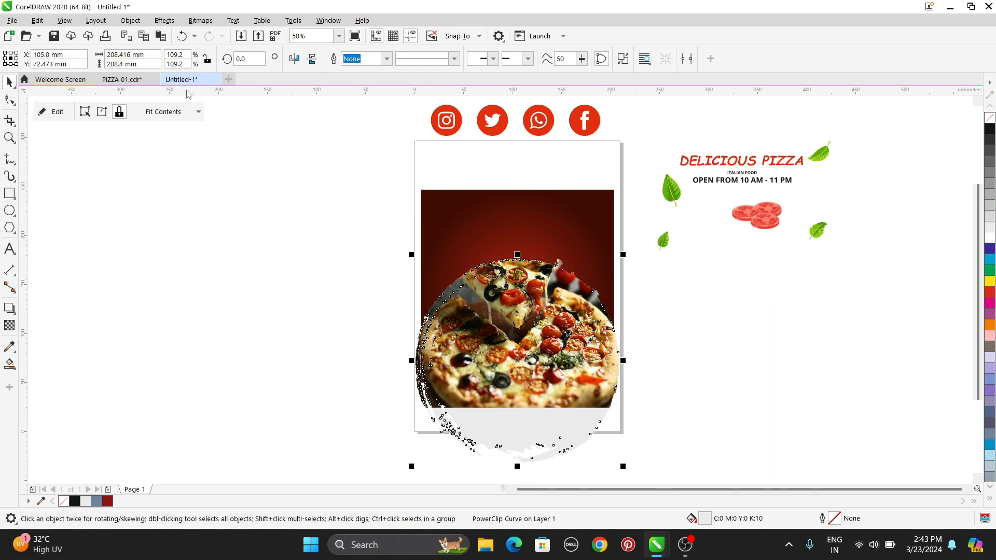
# - Try placing the pizza circle inside the red gradient square as a PowerClip, and undo it
pyautogui.click(130, 22)
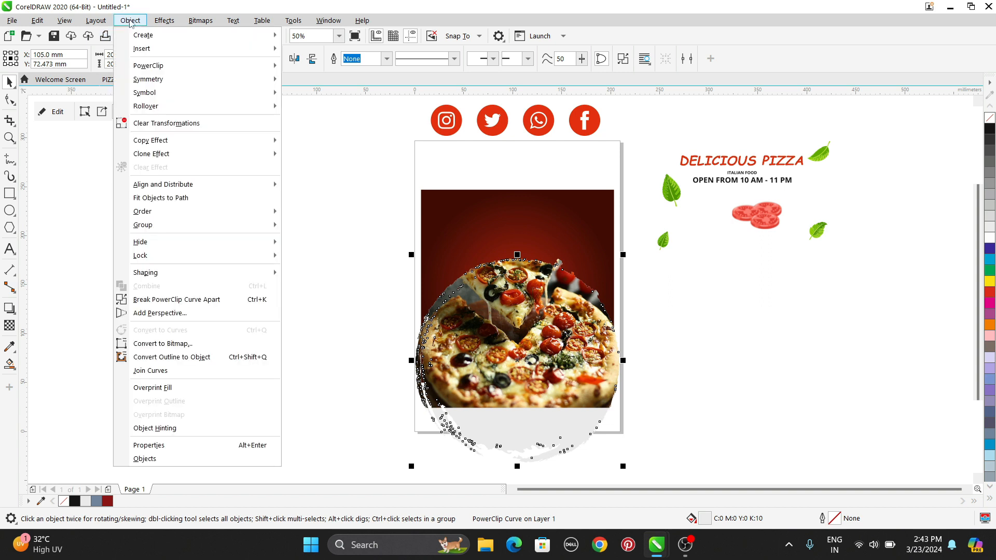
pyautogui.moveTo(204, 69)
pyautogui.click(314, 67)
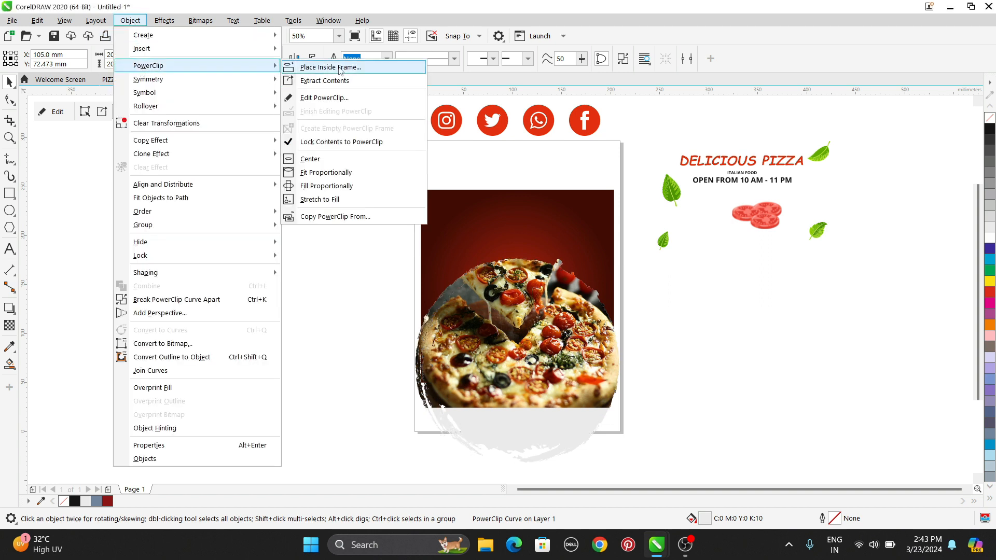
pyautogui.click(478, 231)
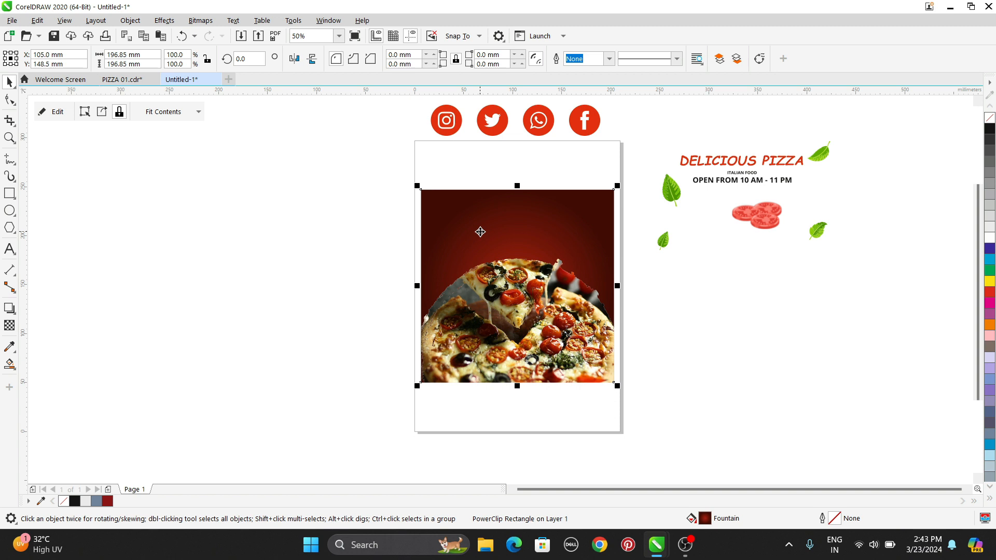
pyautogui.hotkey('ctrl', 'z')
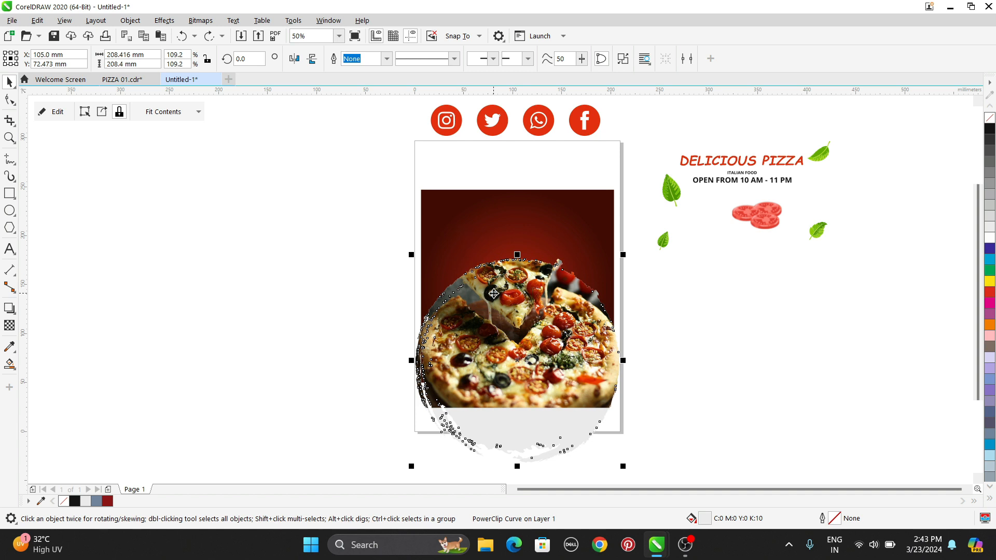
# - Try PowerClipping the pizza circle at a higher position within the red square, and undo that clip
pyautogui.moveTo(494, 294); pyautogui.dragTo(484, 236)
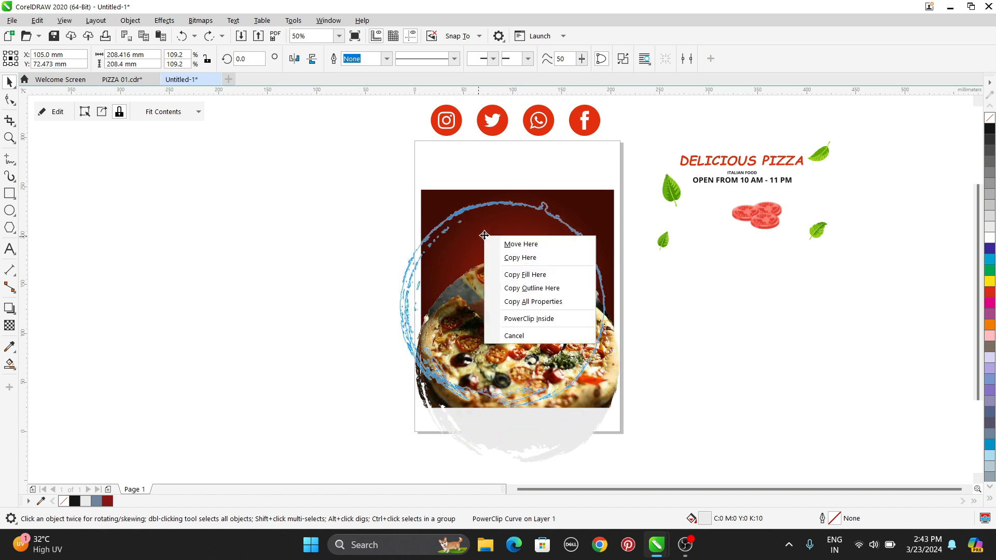
pyautogui.click(522, 319)
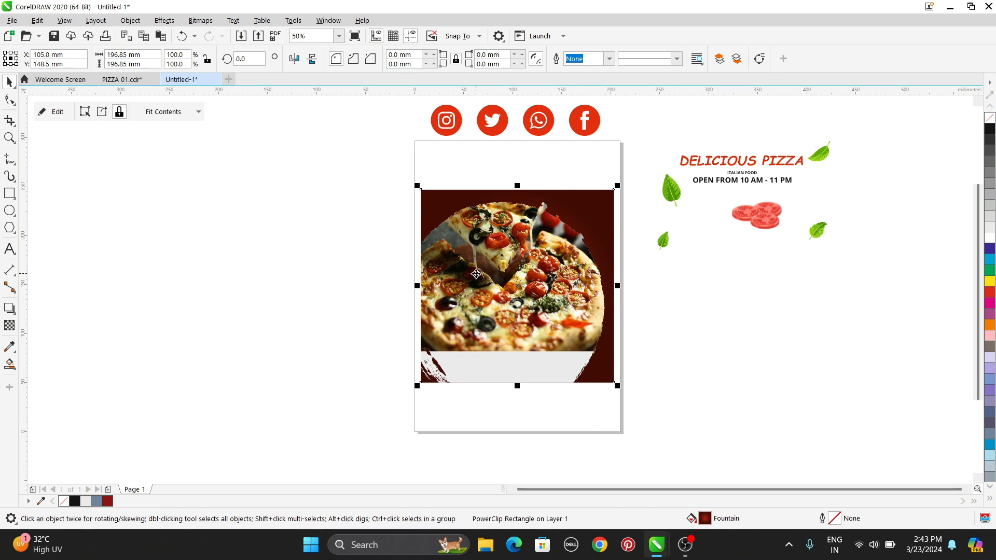
pyautogui.hotkey('ctrl', 'z')
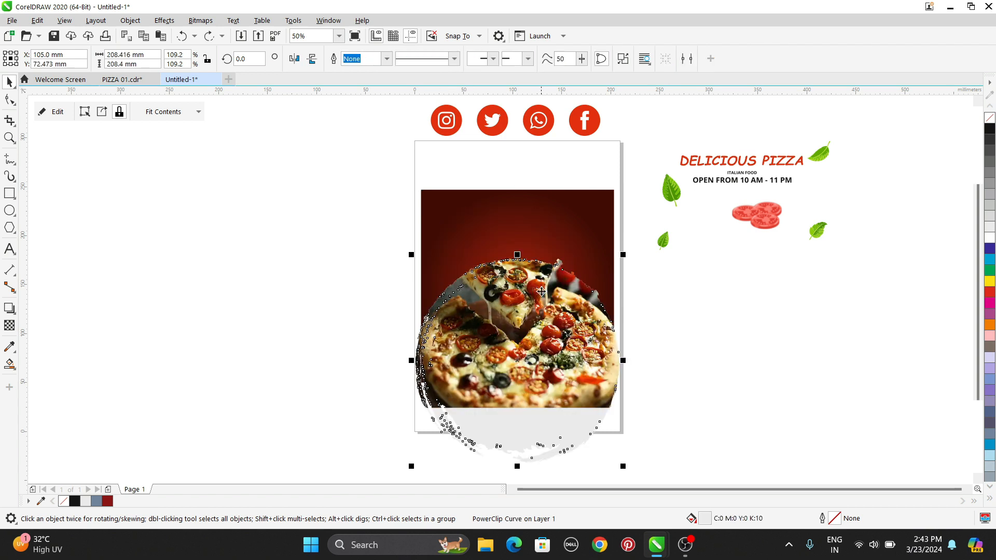
# - PowerClip the pizza circle inside the red gradient square and deselect it
pyautogui.click(130, 20)
pyautogui.moveTo(170, 68)
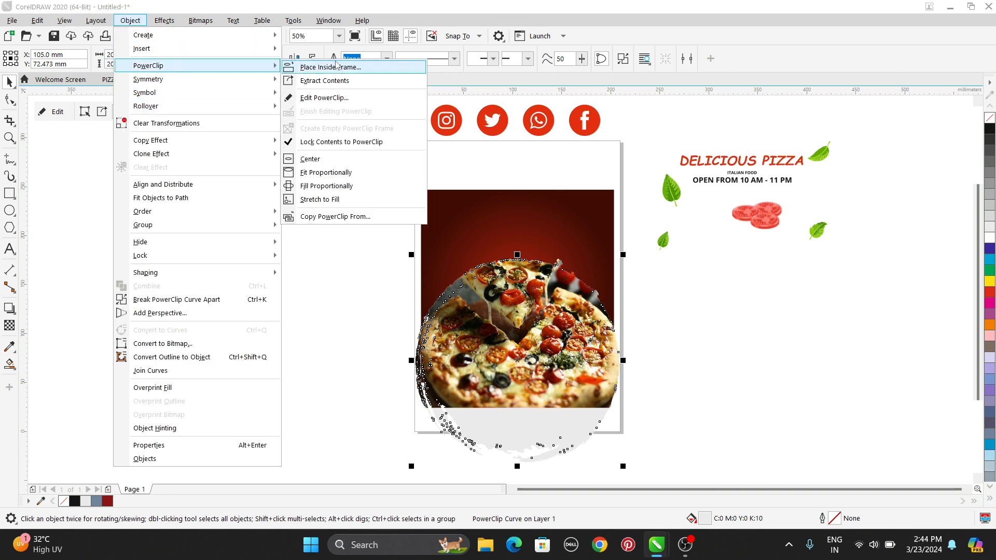
pyautogui.click(312, 65)
pyautogui.click(455, 199)
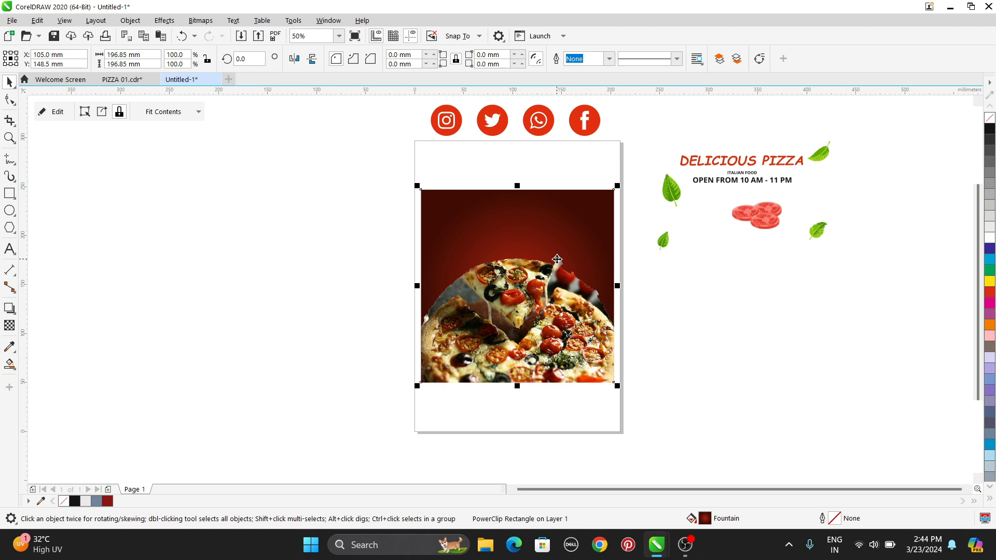
pyautogui.click(332, 371)
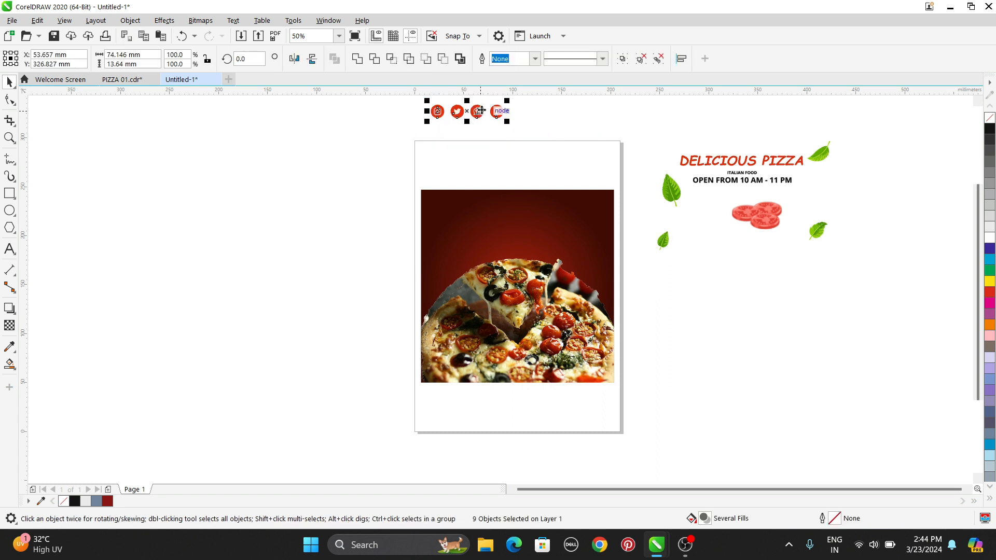
# - Move the four social icons to the red square's upper-left corner and shrink them to about 37 mm wide overall
pyautogui.moveTo(481, 111); pyautogui.dragTo(478, 202)
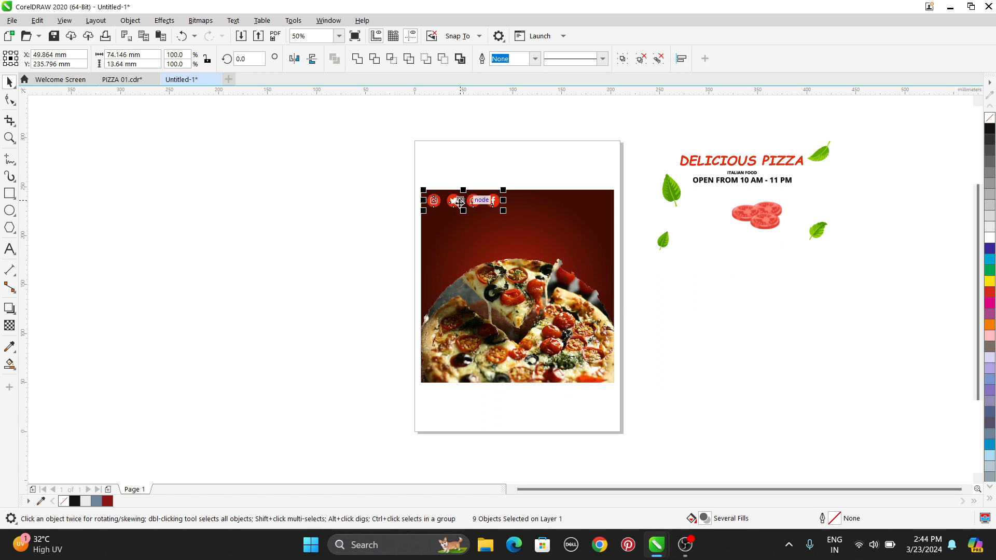
pyautogui.moveTo(503, 211); pyautogui.dragTo(467, 203)
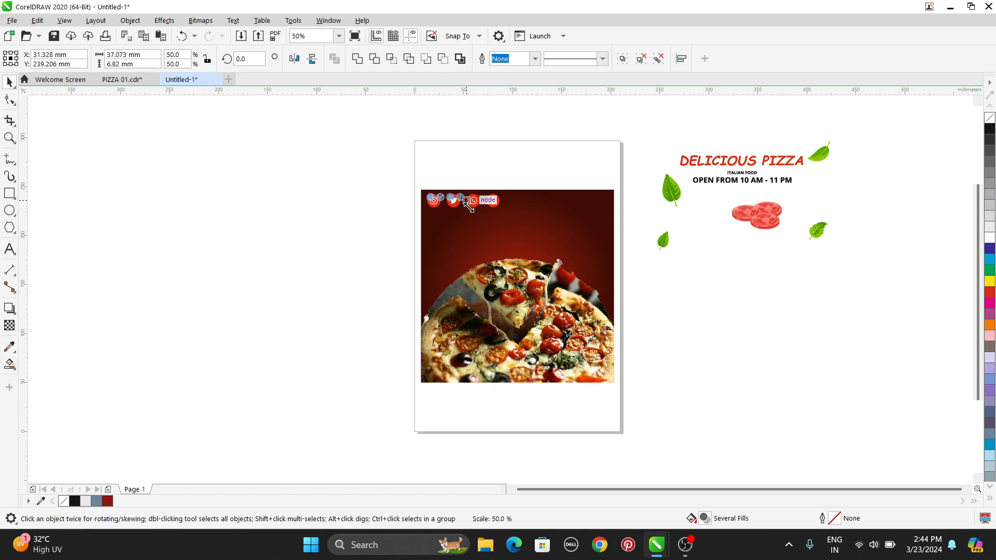
pyautogui.click(383, 224)
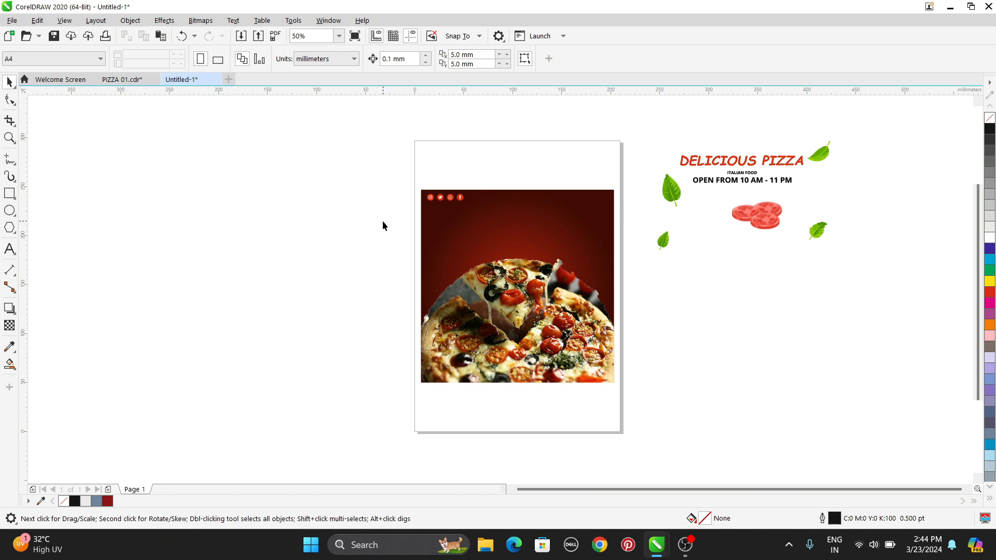
# - Edit the red square's PowerClip contents, move the pizza circle slightly down, and finish editing
pyautogui.click(503, 293)
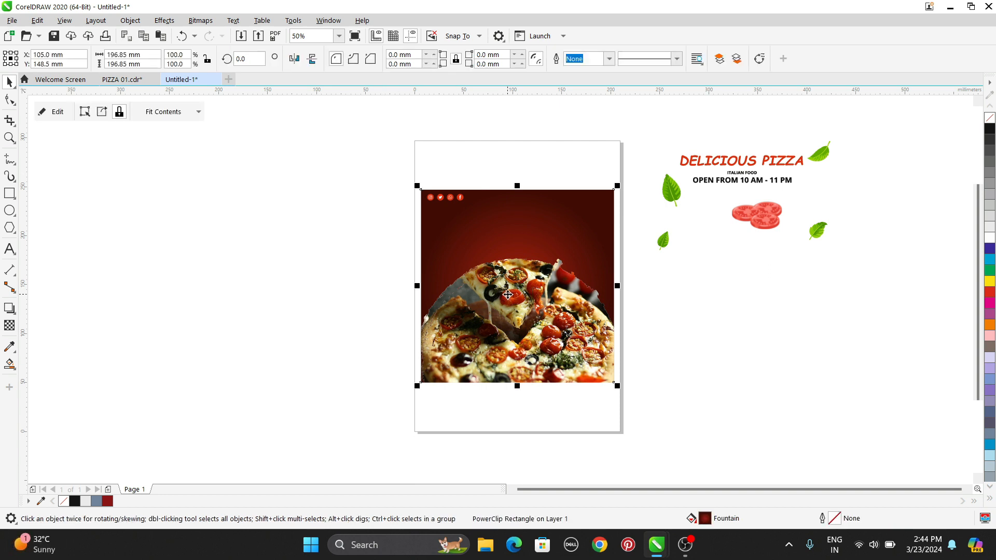
pyautogui.doubleClick(508, 295)
pyautogui.click(509, 306)
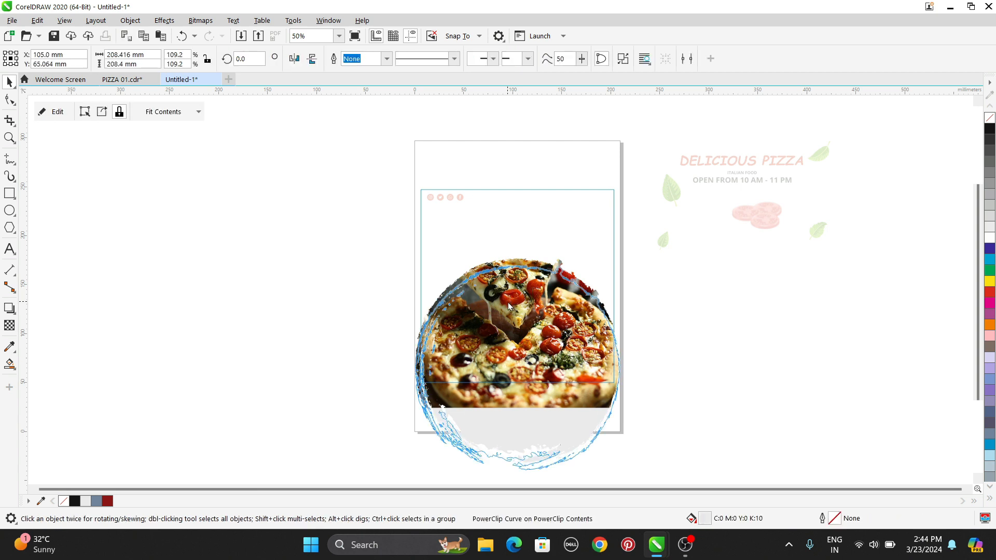
pyautogui.moveTo(508, 296); pyautogui.dragTo(508, 306)
pyautogui.keyDown('ctrl'); pyautogui.click(388, 313); pyautogui.keyUp('ctrl')
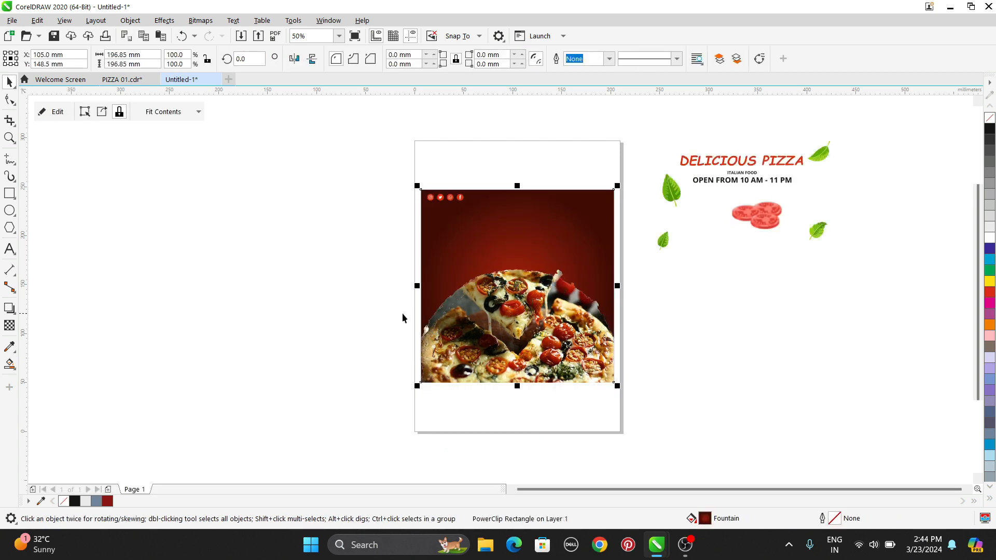
pyautogui.click(662, 309)
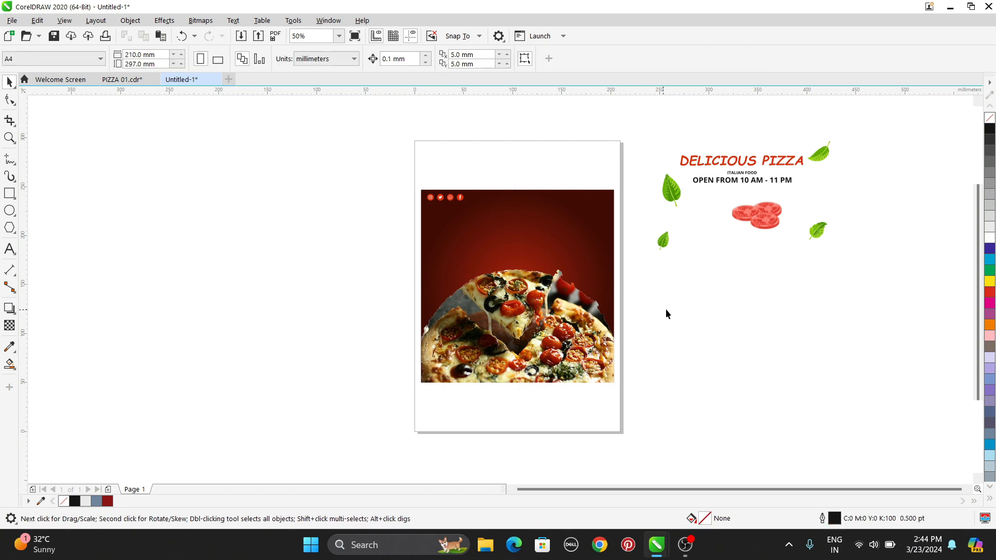
# - Place the DELICIOUS PIZZA heading above the pizza and centre it horizontally on the red square
pyautogui.click(703, 161)
pyautogui.moveTo(699, 162); pyautogui.dragTo(481, 225)
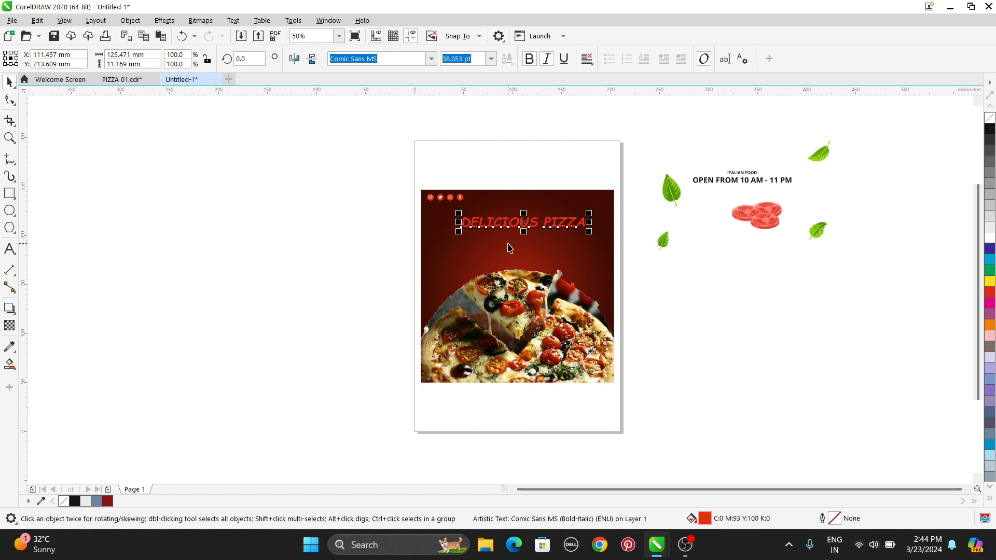
pyautogui.keyDown('shift'); pyautogui.click(459, 262); pyautogui.keyUp('shift')
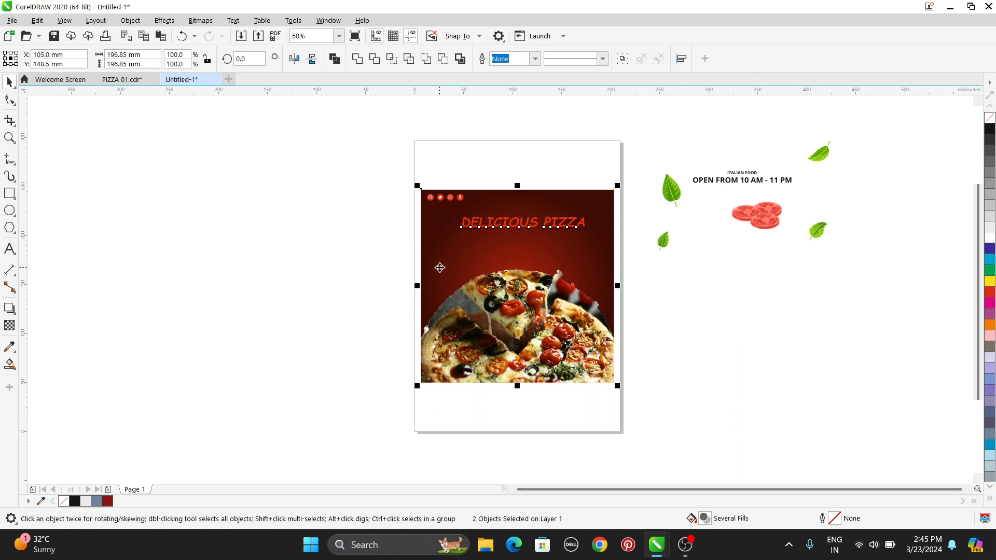
pyautogui.press('e')
pyautogui.click(685, 310)
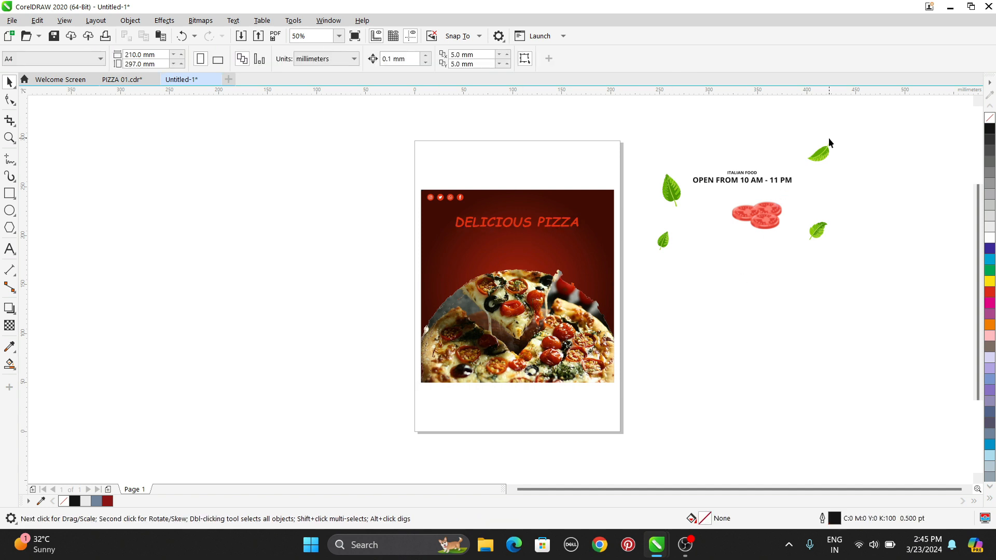
# - Bring the leaves, tomatoes and two remaining text lines to the front of the layer and keep them beside the page
pyautogui.moveTo(646, 290); pyautogui.dragTo(647, 290)
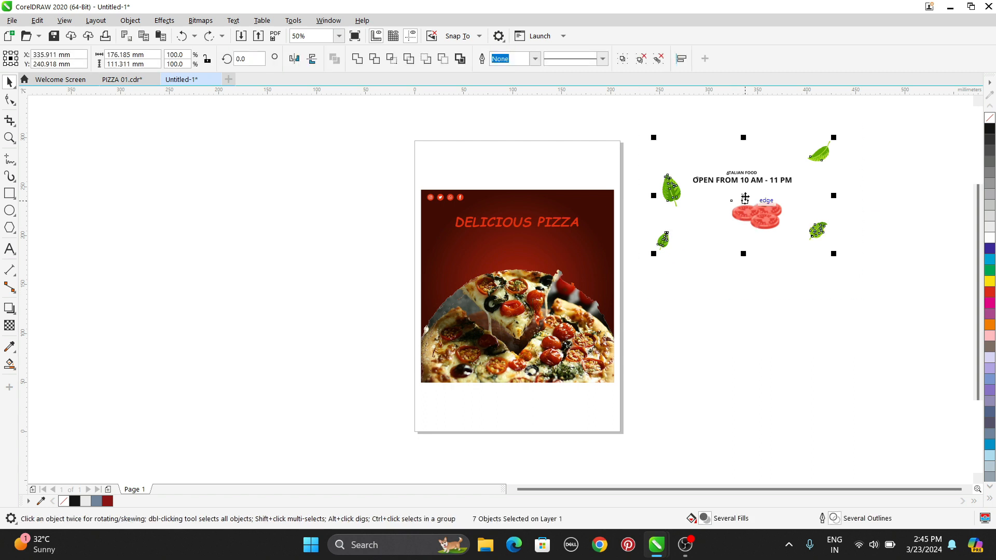
pyautogui.moveTo(744, 196); pyautogui.dragTo(523, 278)
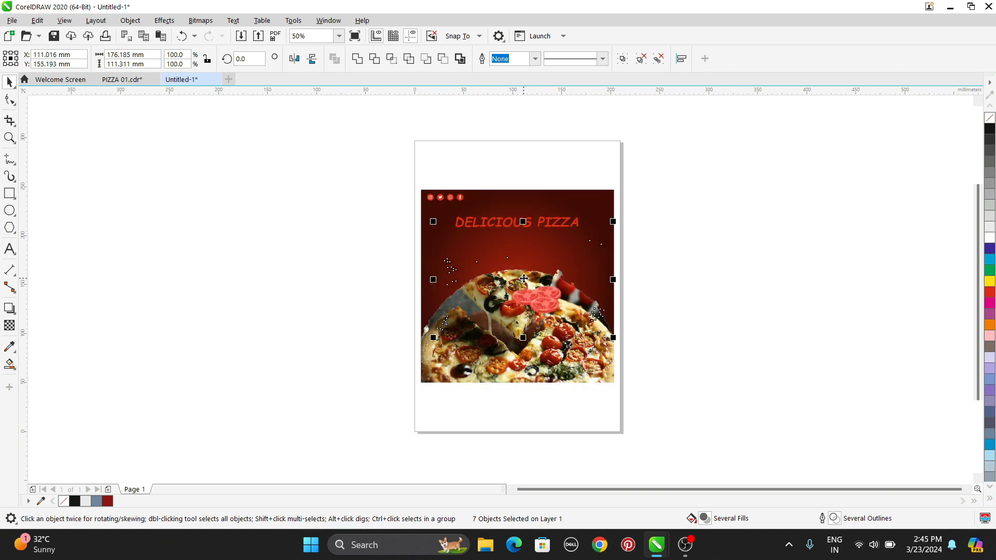
pyautogui.hotkey('ctrl', 'z')
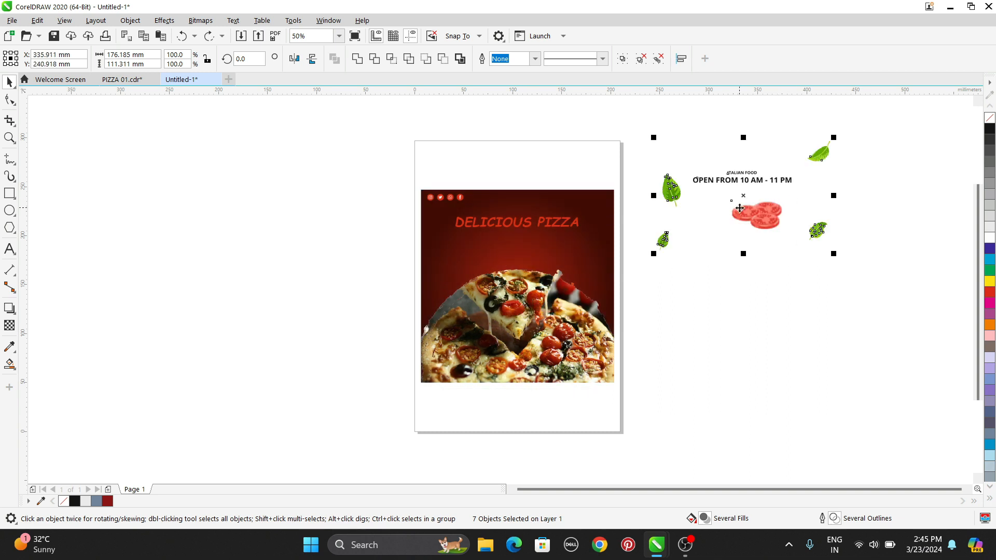
pyautogui.hotkey('shift', 'pageup')
pyautogui.moveTo(740, 208); pyautogui.dragTo(783, 220)
pyautogui.click(763, 306)
# - Raise the DELICIOUS PIZZA heading to a Y position of about 220 mm, just below the social icons
pyautogui.click(529, 224)
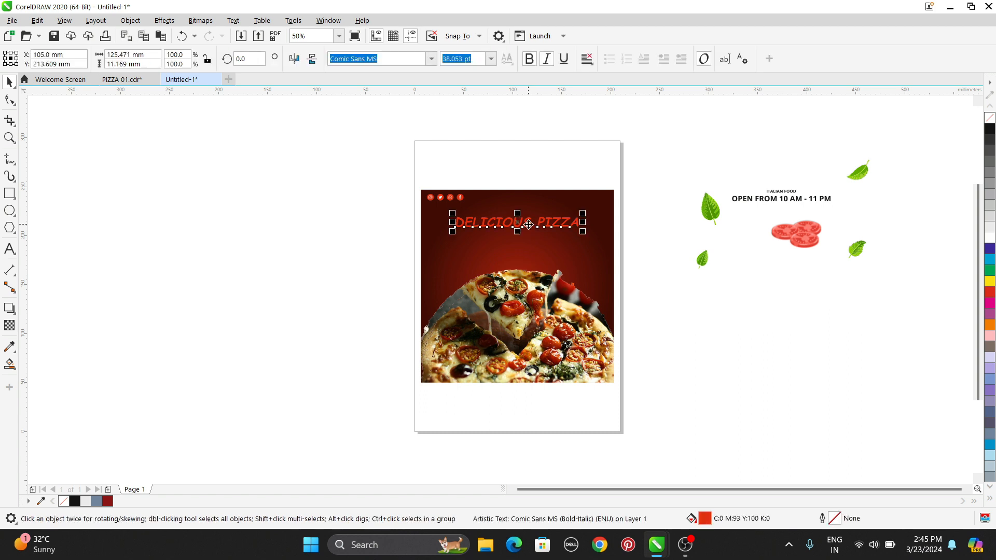
pyautogui.moveTo(528, 224); pyautogui.dragTo(528, 218)
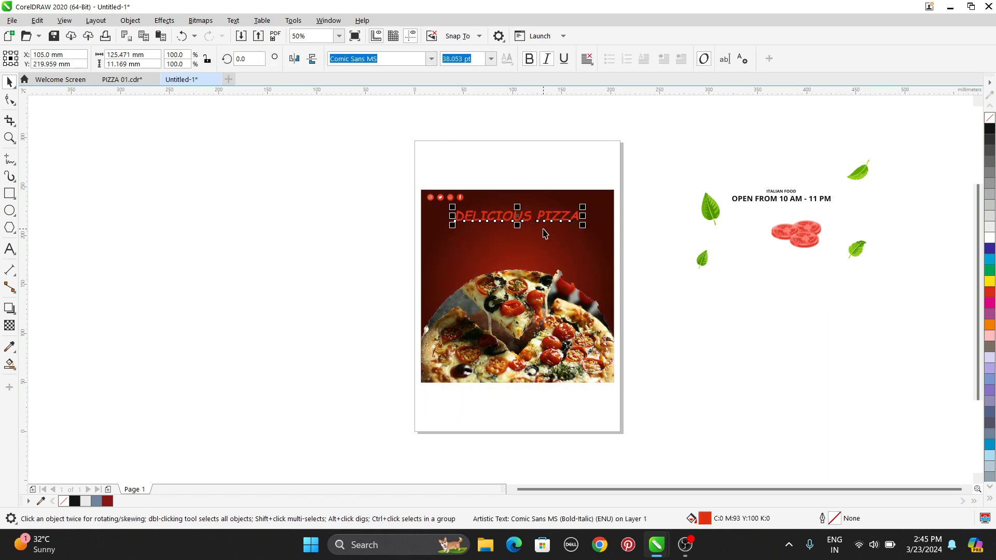
pyautogui.click(734, 291)
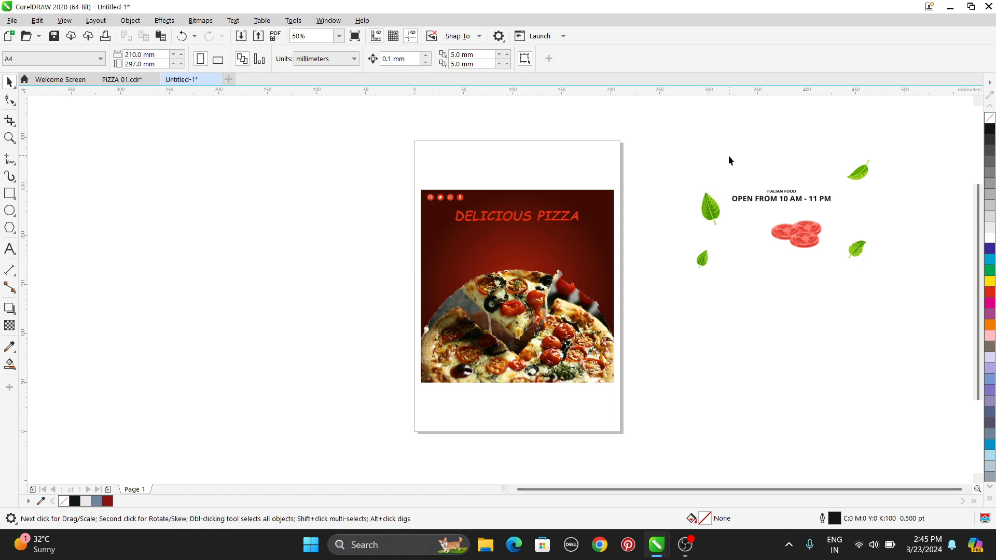
# - Place the ITALIAN FOOD line centrally under the heading as slightly enlarged white text
pyautogui.moveTo(752, 197); pyautogui.dragTo(771, 191)
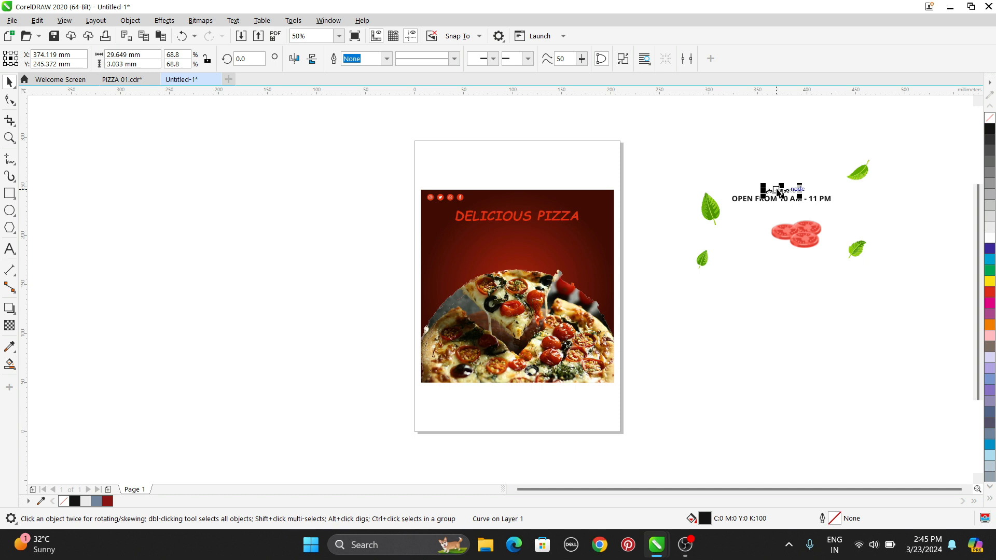
pyautogui.moveTo(773, 190); pyautogui.dragTo(518, 228)
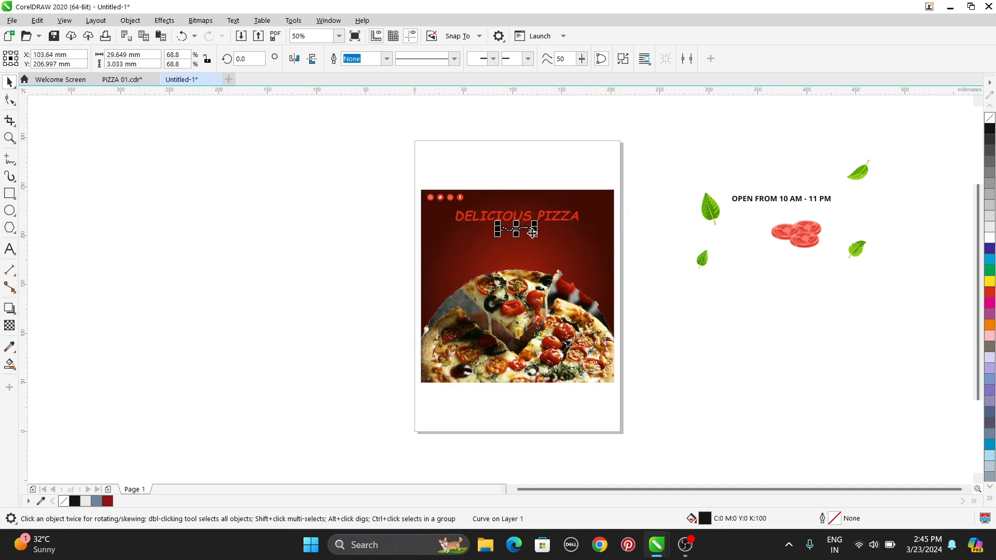
pyautogui.click(991, 238)
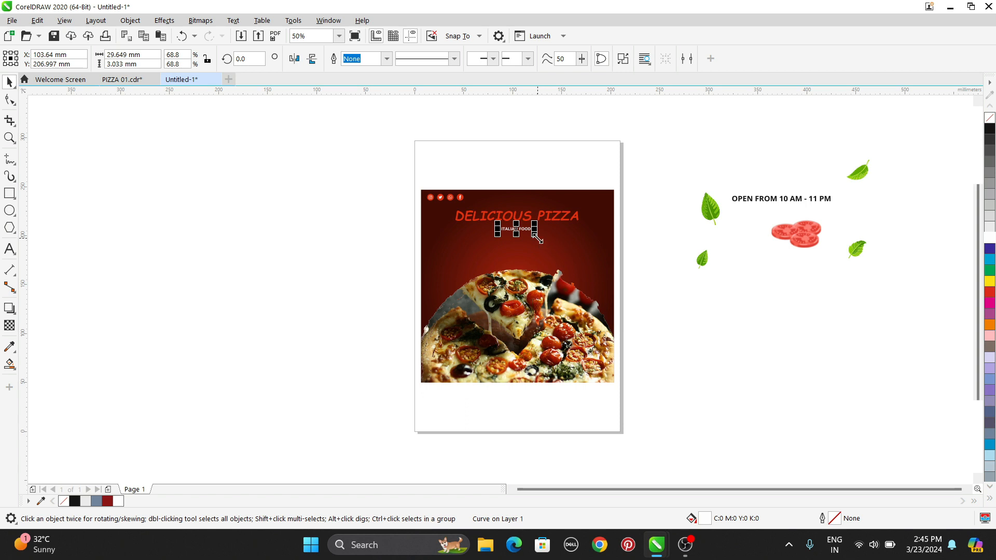
pyautogui.moveTo(538, 238); pyautogui.dragTo(545, 246)
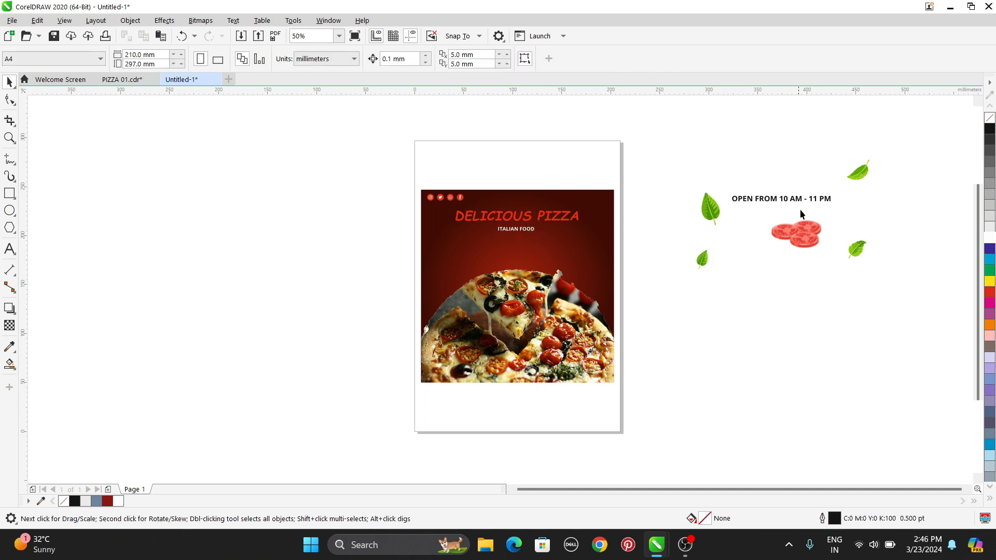
# - Place the OPEN FROM 10 AM - 11 PM line beneath ITALIAN FOOD and fill it white
pyautogui.click(786, 199)
pyautogui.moveTo(786, 199); pyautogui.dragTo(523, 242)
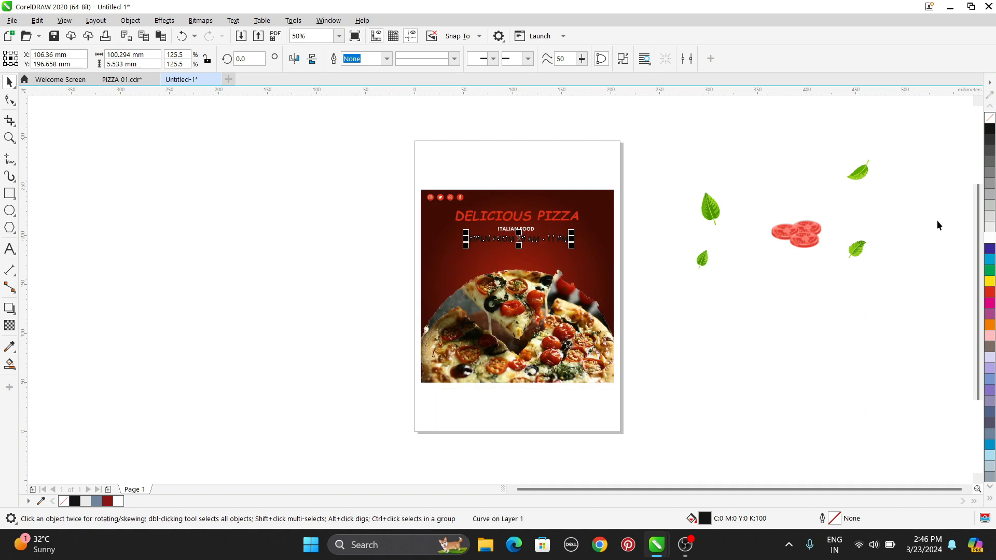
pyautogui.click(989, 238)
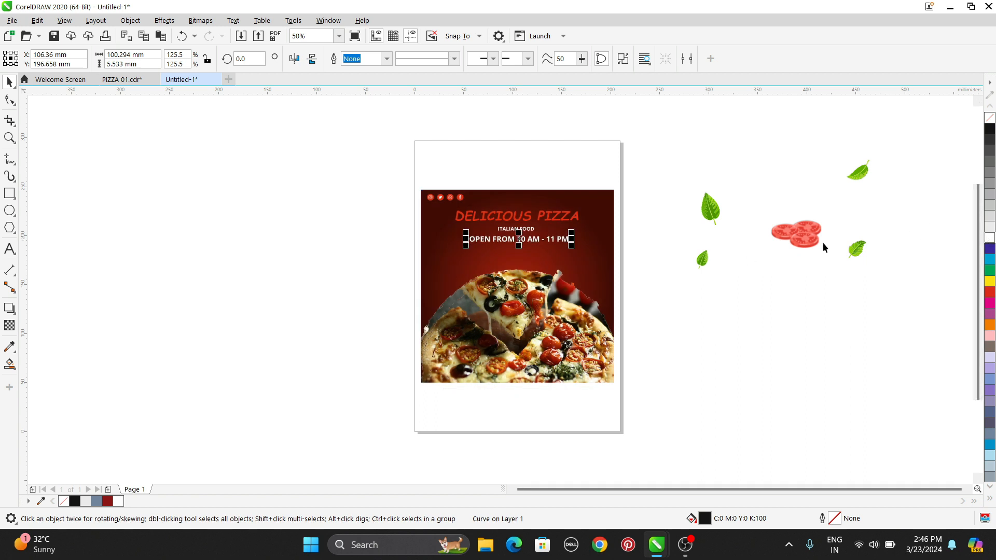
# - Centre the ITALIAN FOOD and OPEN FROM 10 AM - 11 PM lines horizontally on the flyer background
pyautogui.keyDown('shift'); pyautogui.click(529, 229); pyautogui.keyUp('shift')
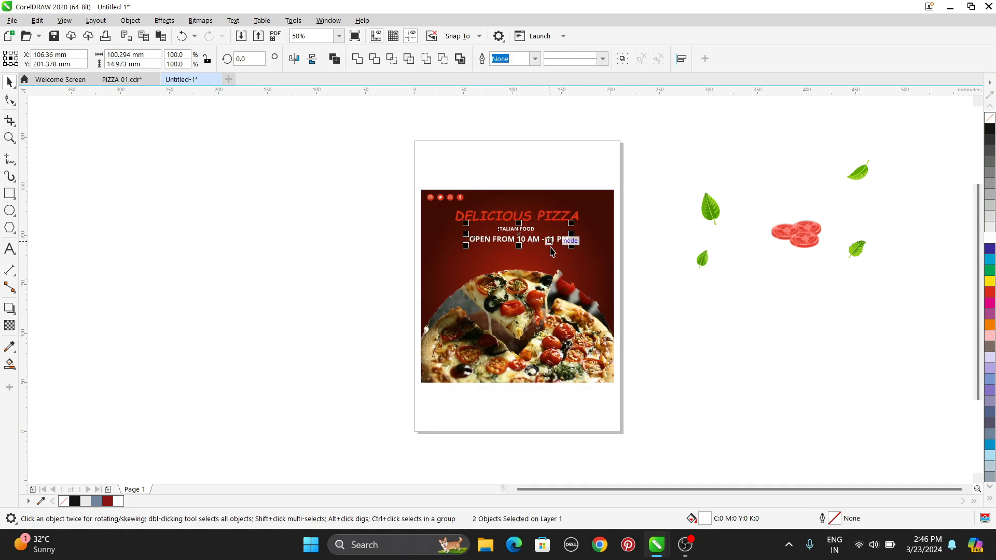
pyautogui.keyDown('shift'); pyautogui.click(582, 265); pyautogui.keyUp('shift')
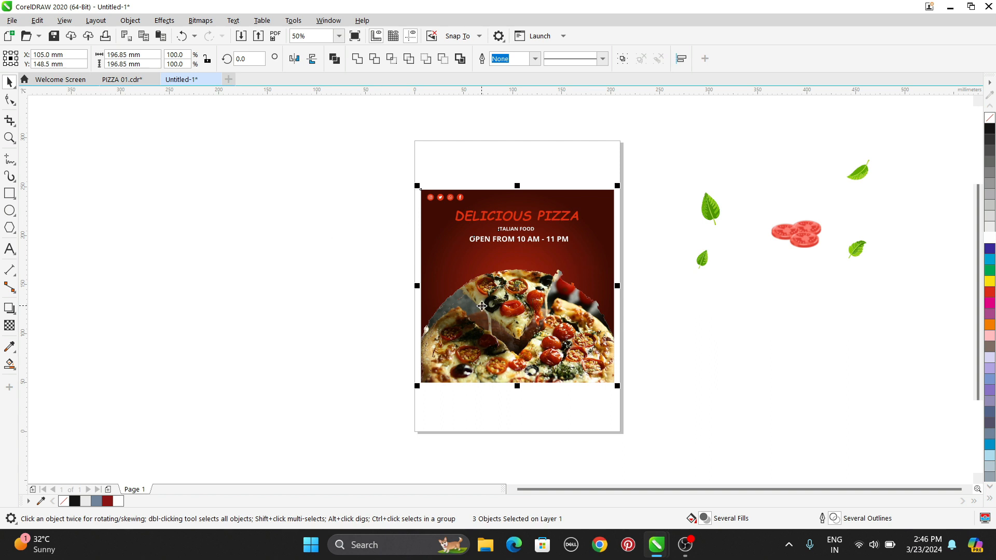
pyautogui.press('c')
pyautogui.click(707, 326)
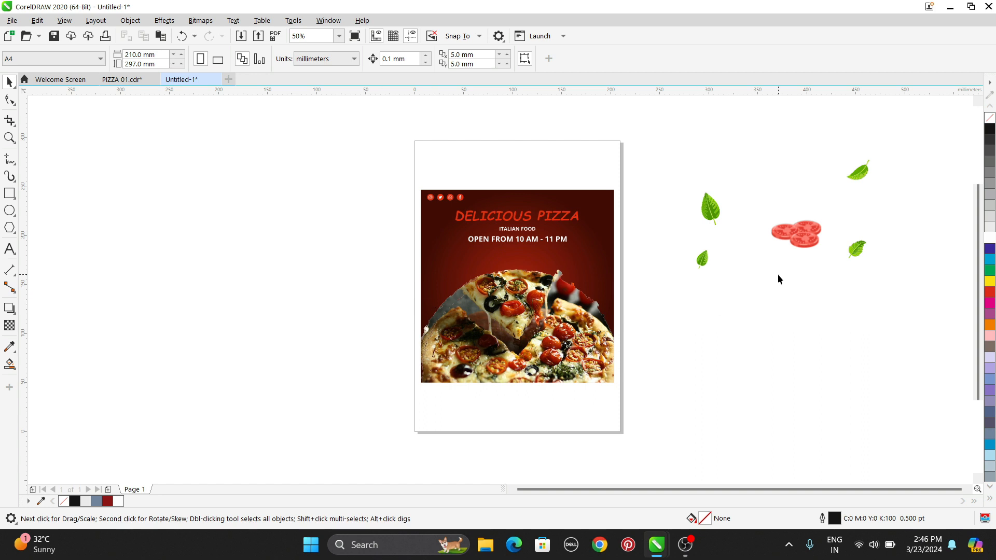
# - Move the tomato slices and the four leaves from beside the page onto the flyer, around the text and above the pizza
pyautogui.moveTo(796, 234); pyautogui.dragTo(592, 276)
pyautogui.click(672, 307)
pyautogui.moveTo(927, 133); pyautogui.dragTo(607, 324)
pyautogui.moveTo(708, 212); pyautogui.dragTo(446, 252)
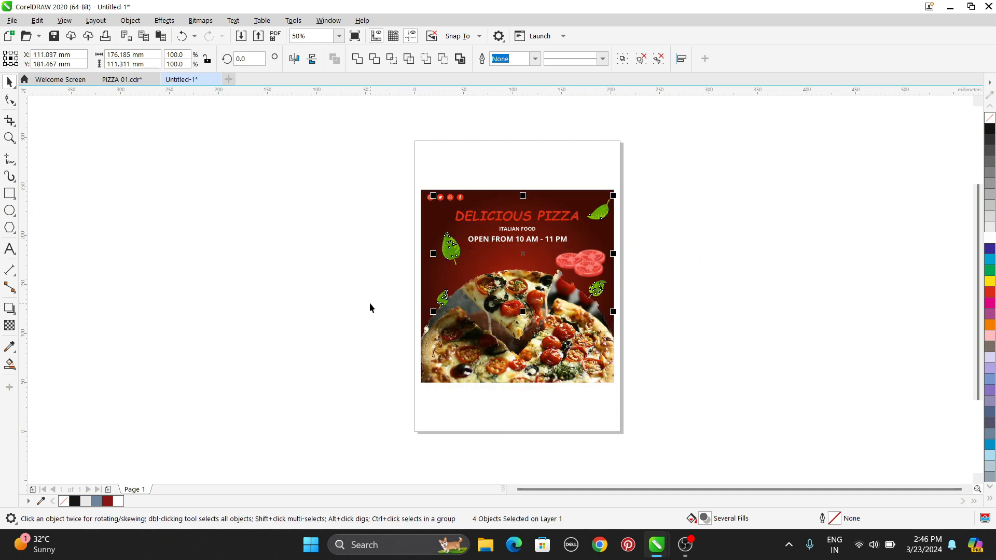
pyautogui.click(352, 311)
# - Shift the flyer's upper-right leaf slightly up and move both left-hand leaves closer to the flyer's left edge
pyautogui.click(597, 216)
pyautogui.moveTo(596, 216); pyautogui.dragTo(598, 207)
pyautogui.click(641, 271)
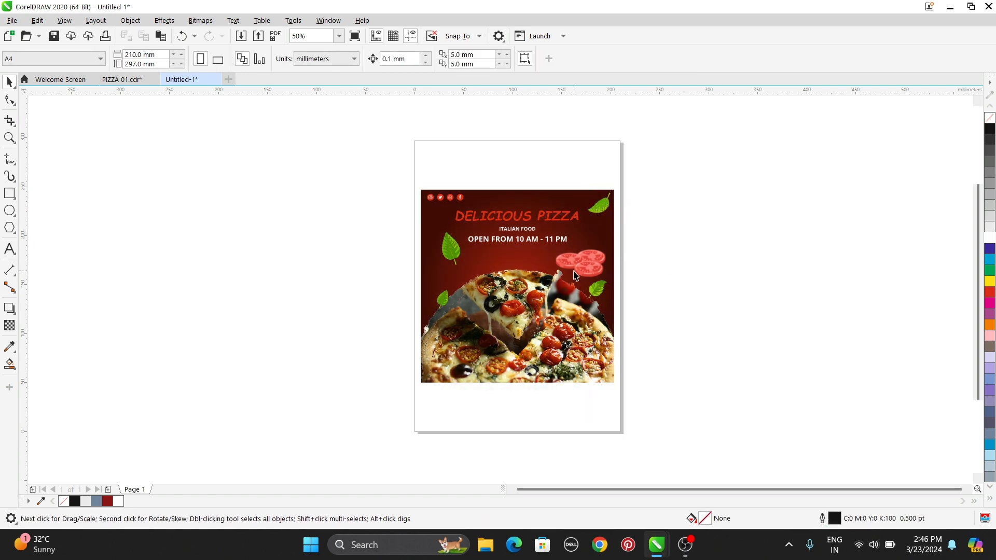
pyautogui.scroll(2, 576, 281)
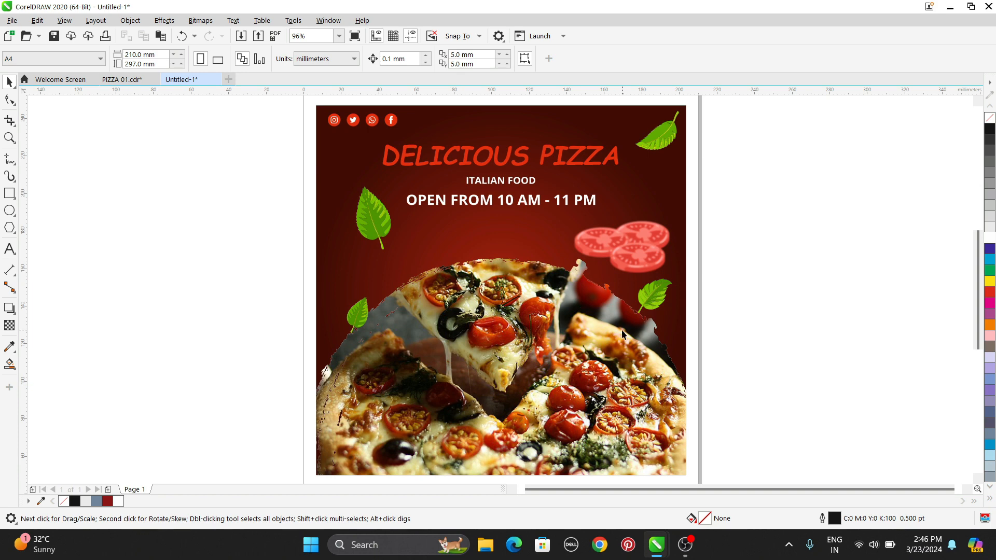
pyautogui.moveTo(373, 222); pyautogui.dragTo(347, 201)
pyautogui.moveTo(362, 310); pyautogui.dragTo(341, 310)
pyautogui.click(665, 136)
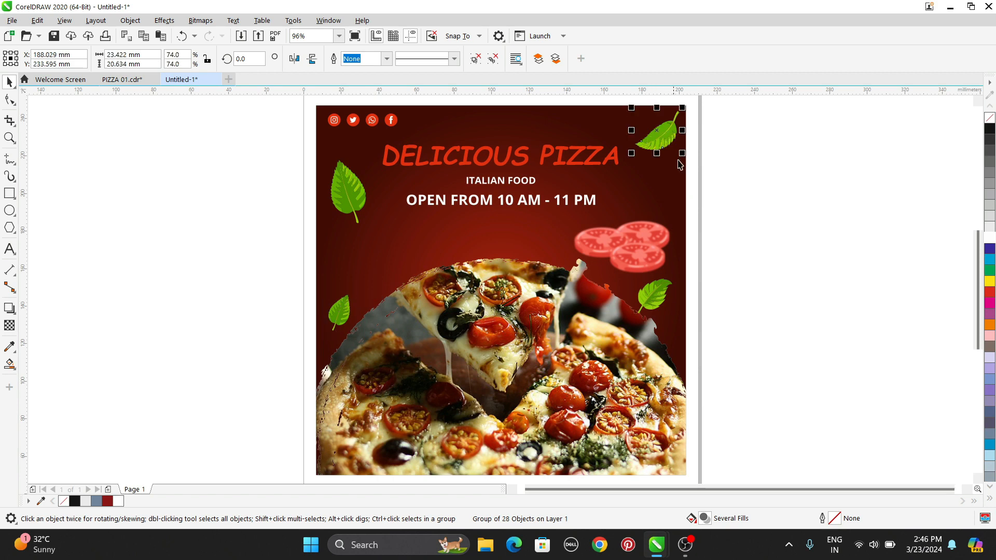
pyautogui.click(708, 272)
# - Rotate the small leaf at the flyer's right edge clockwise and nudge the tomato slices slightly right
pyautogui.click(669, 288)
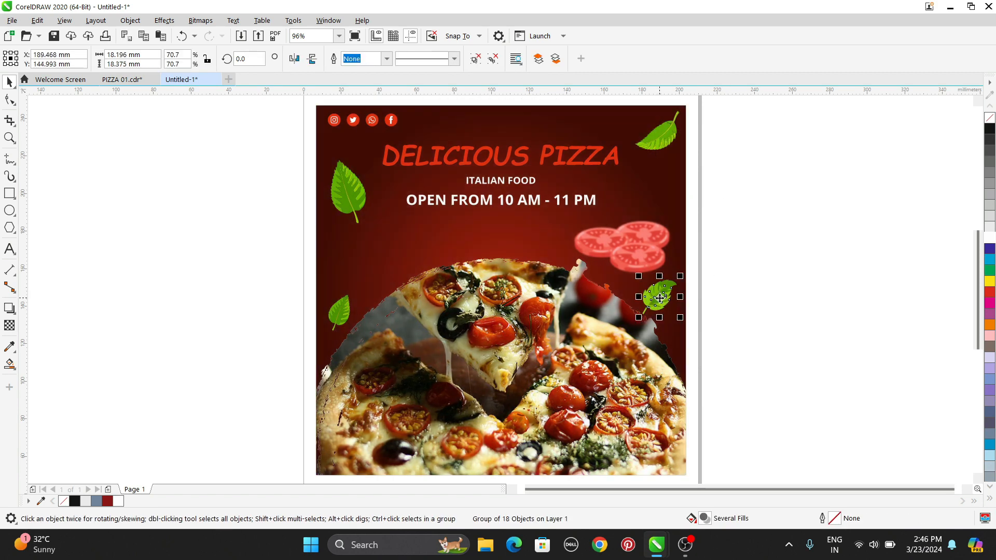
pyautogui.click(674, 286)
pyautogui.moveTo(681, 274); pyautogui.dragTo(667, 301)
pyautogui.click(776, 304)
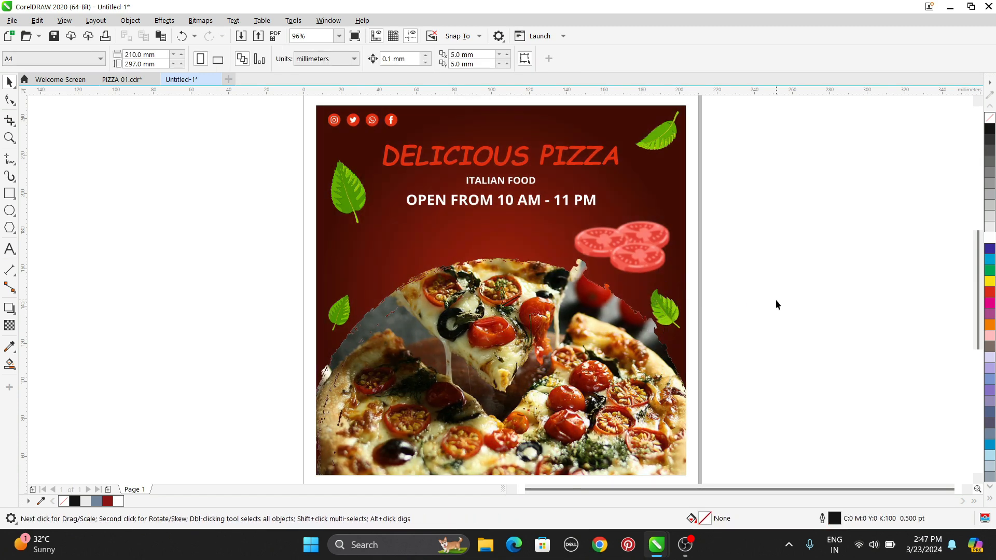
pyautogui.moveTo(623, 251); pyautogui.dragTo(630, 250)
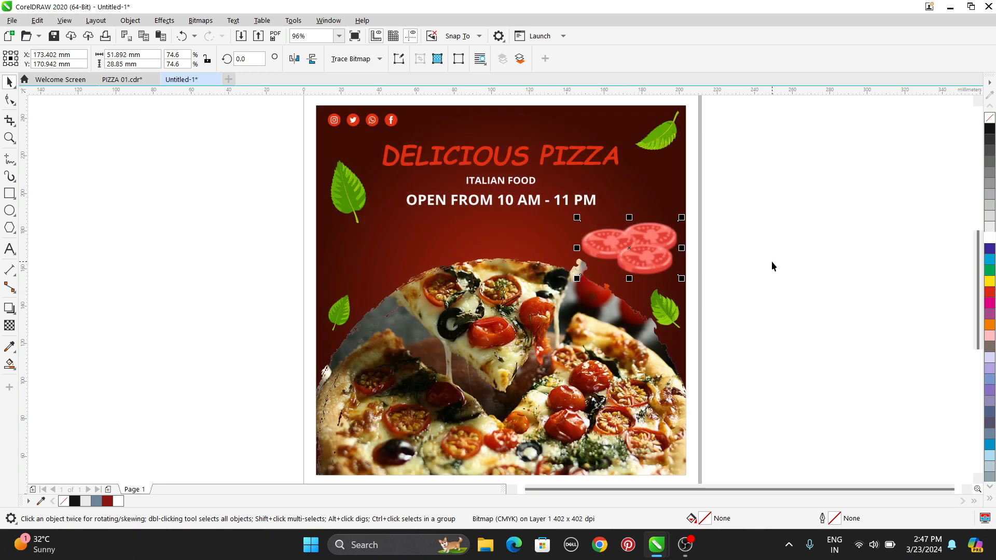
pyautogui.click(771, 261)
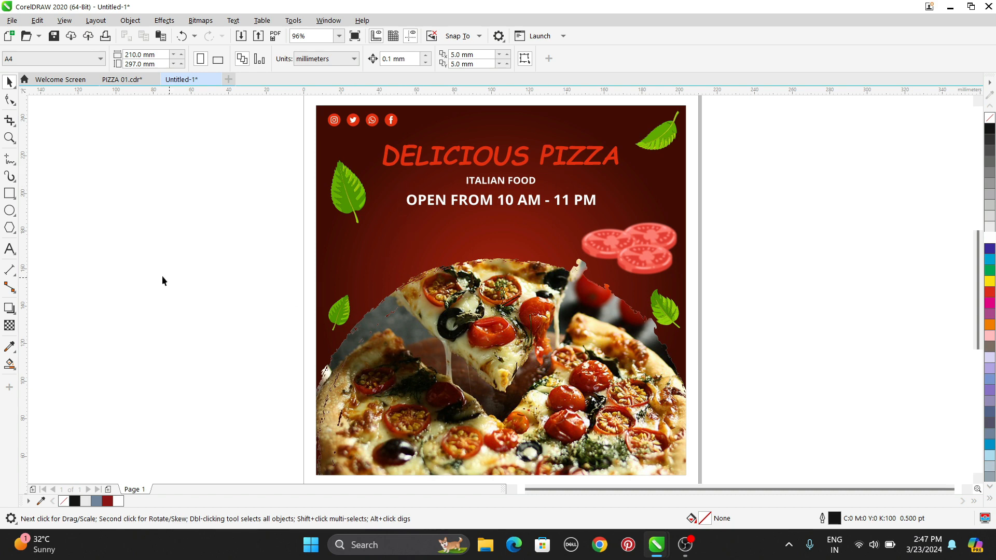
# - Draw a 20-sided polygon about 49 mm wide left of the page and pull its edge nodes inward to form a zigzag badge
pyautogui.click(10, 229)
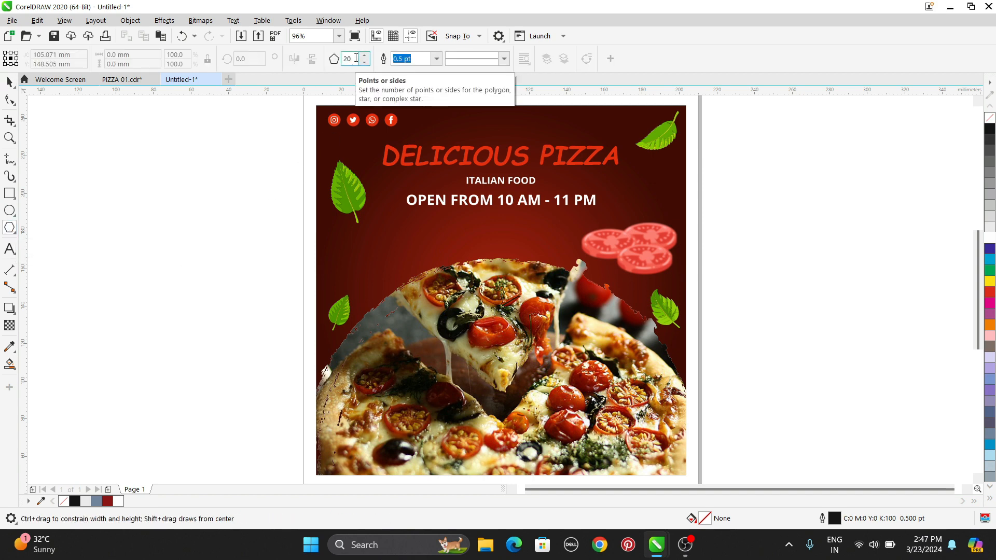
pyautogui.moveTo(136, 213); pyautogui.dragTo(196, 306)
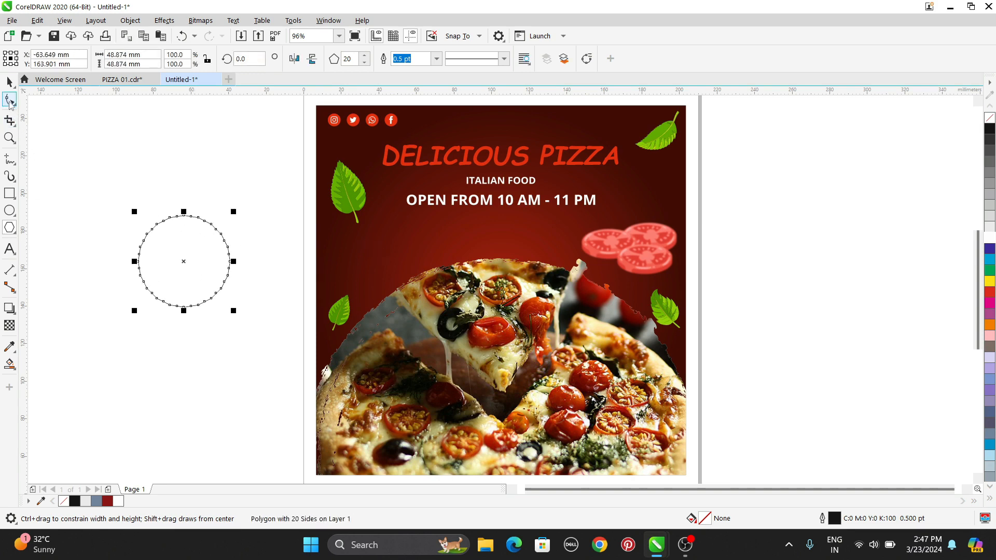
pyautogui.click(10, 99)
pyautogui.moveTo(164, 224); pyautogui.dragTo(164, 230)
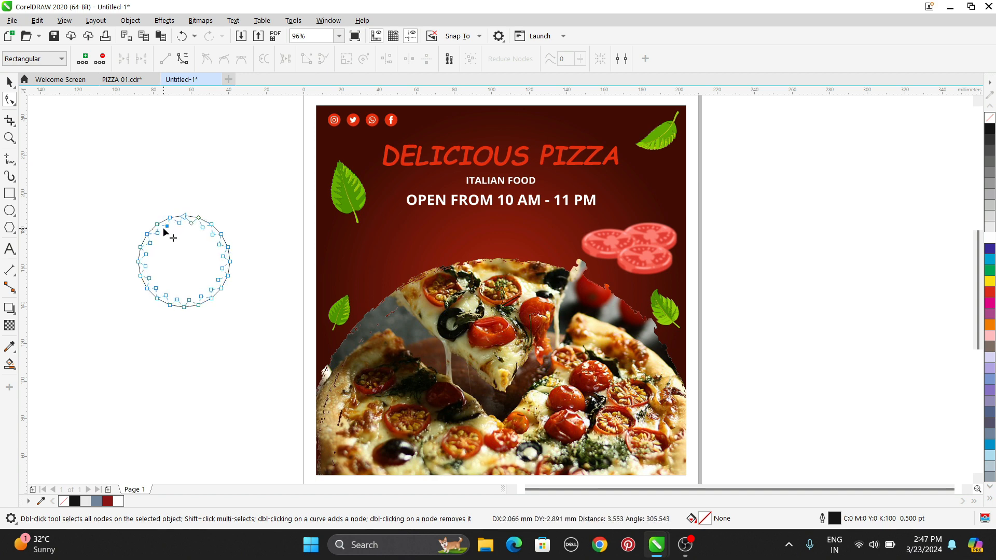
pyautogui.moveTo(164, 229); pyautogui.dragTo(163, 229)
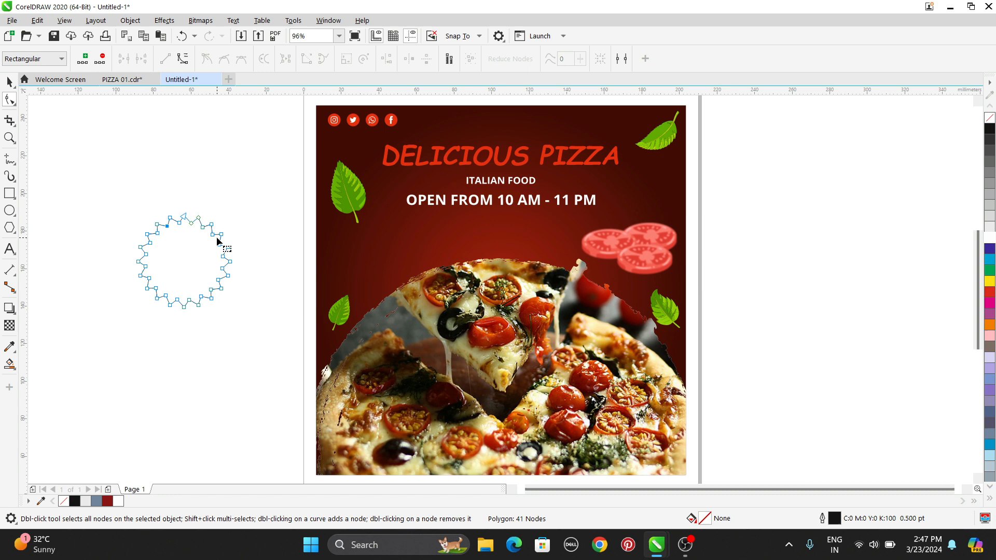
pyautogui.click(9, 82)
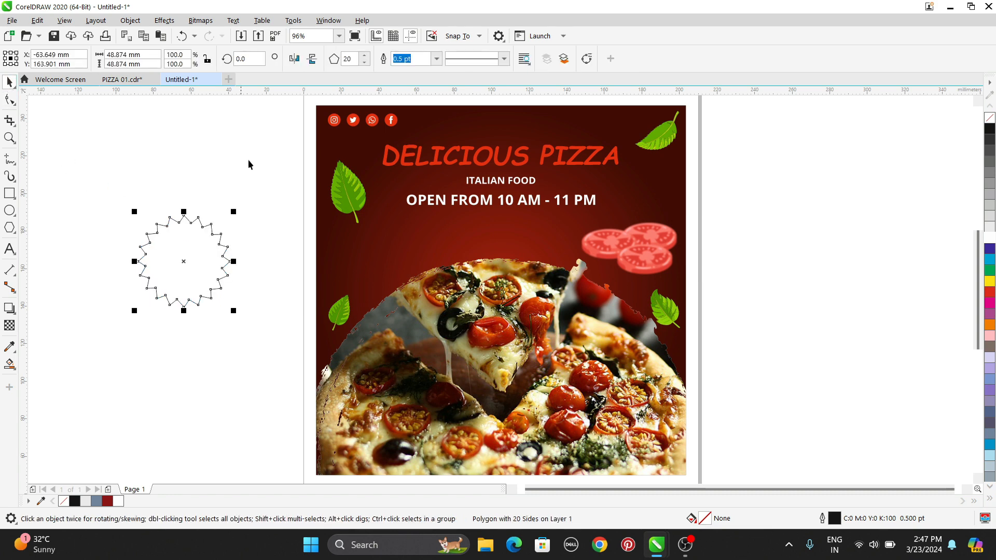
pyautogui.click(329, 21)
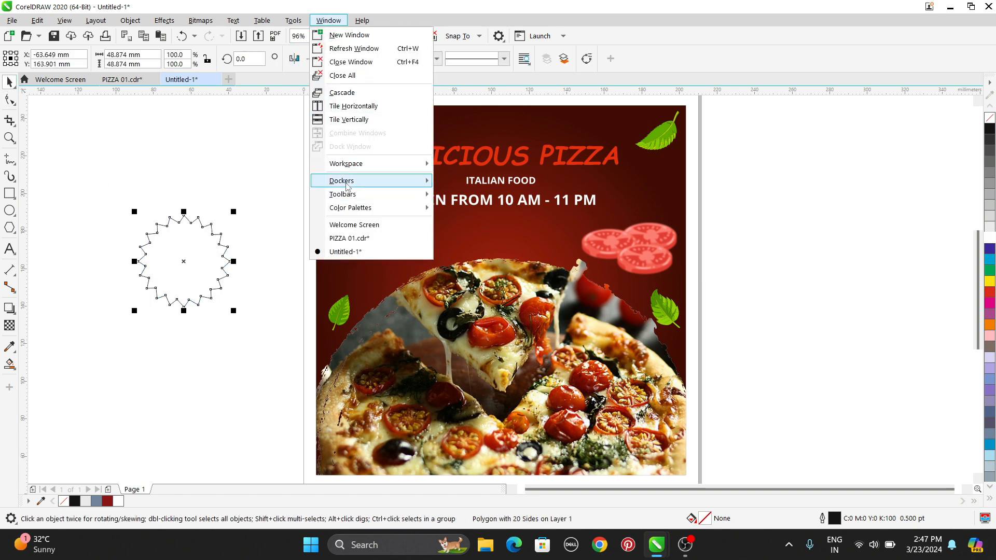
pyautogui.moveTo(347, 185)
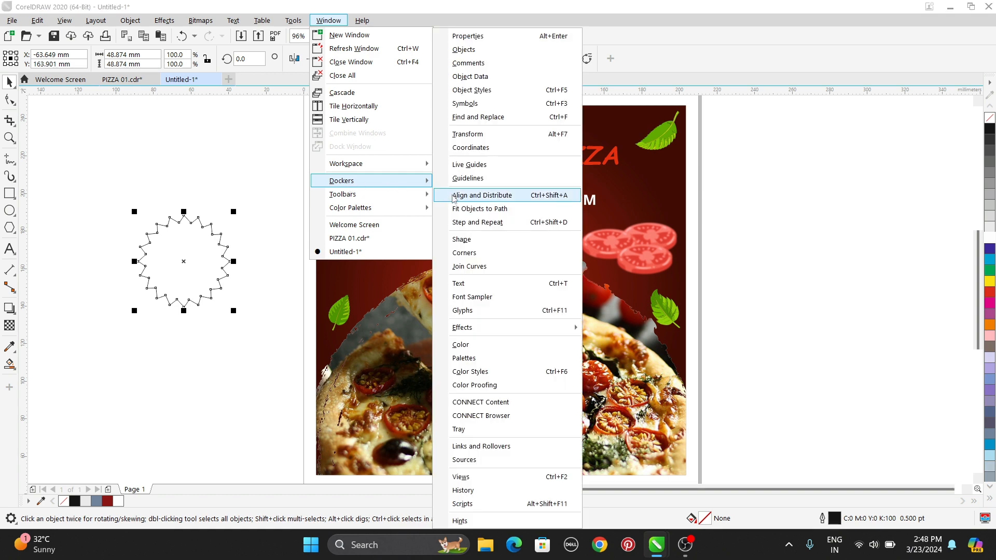
pyautogui.click(474, 256)
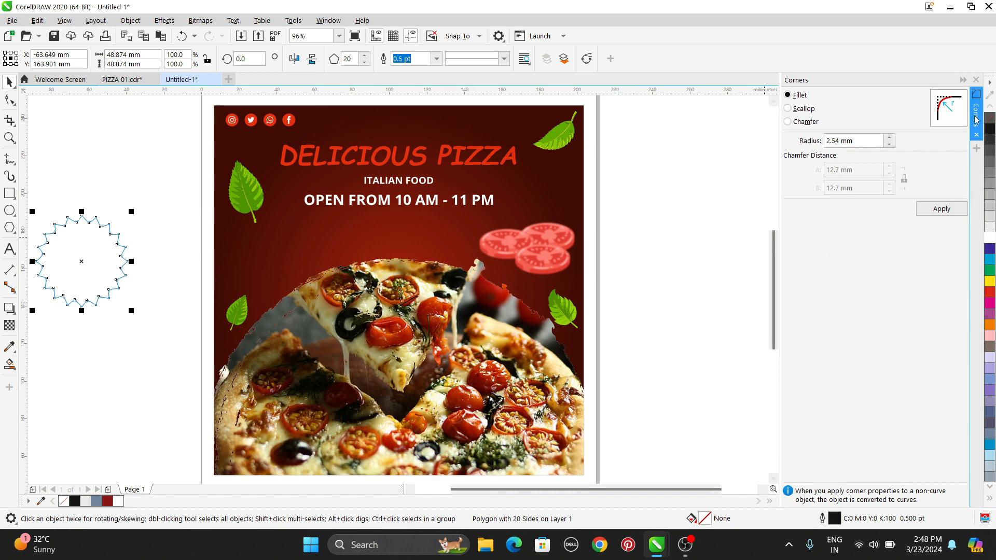
pyautogui.click(976, 80)
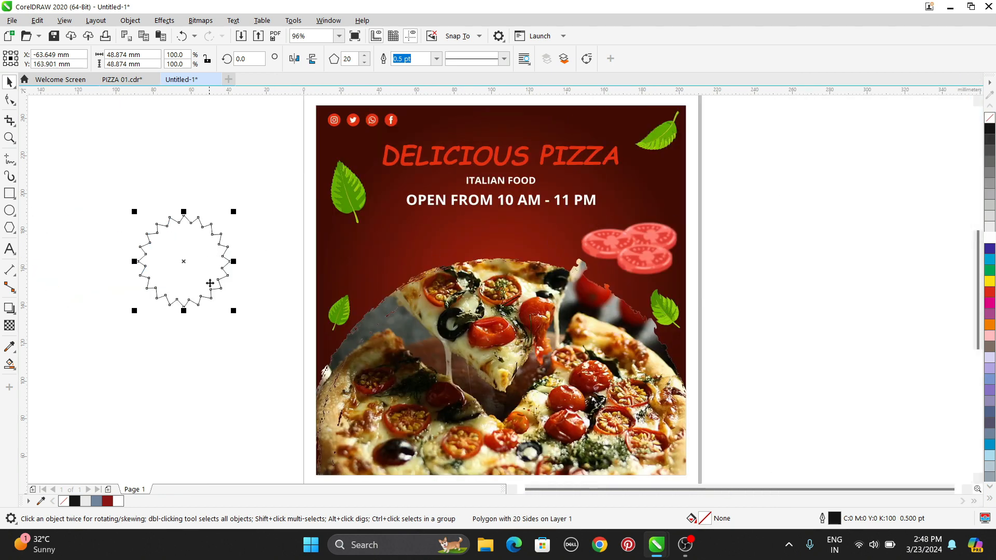
# - Enlarge the zigzag badge to about 82 mm and fillet its corners with a 2.54 mm radius
pyautogui.moveTo(237, 313); pyautogui.dragTo(299, 375)
pyautogui.moveTo(223, 295); pyautogui.dragTo(204, 297)
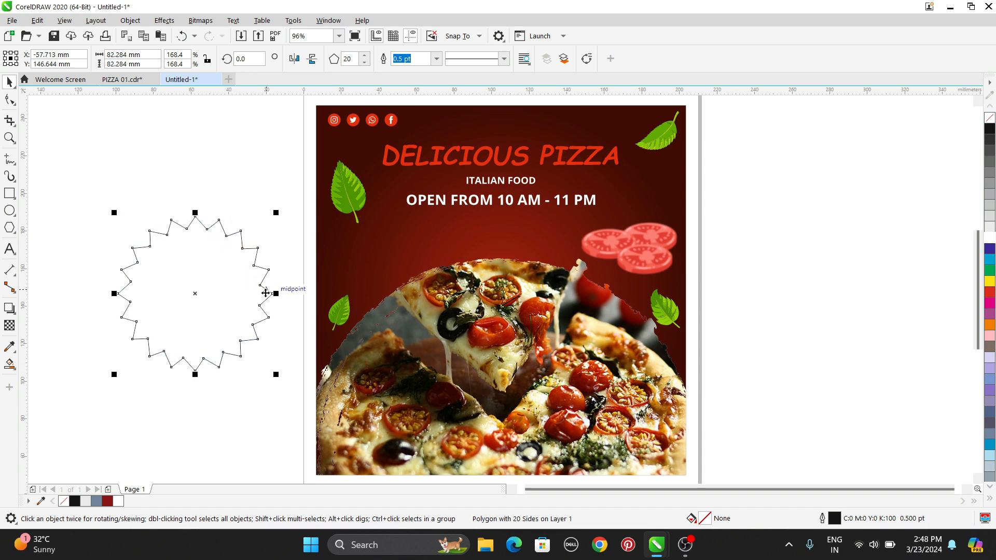
pyautogui.click(328, 20)
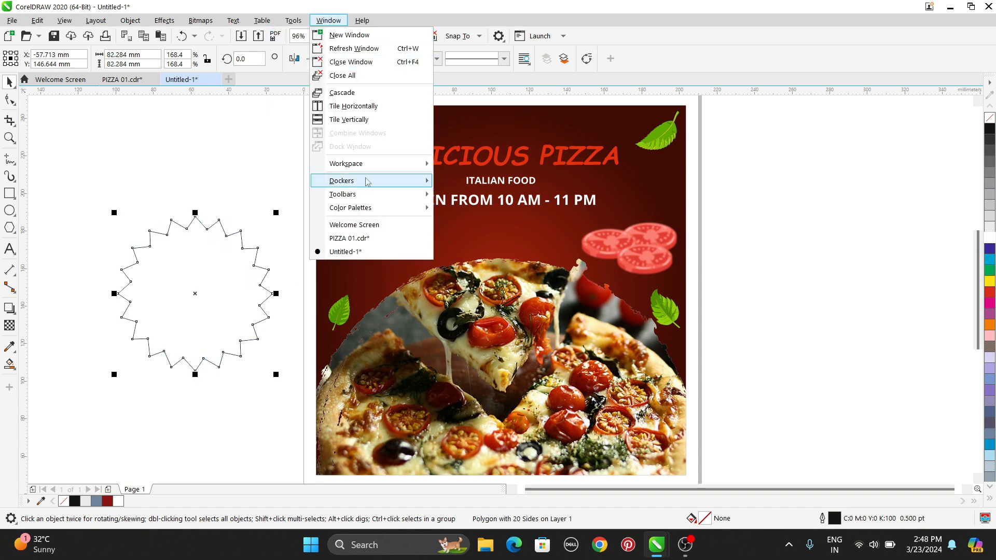
pyautogui.moveTo(367, 182)
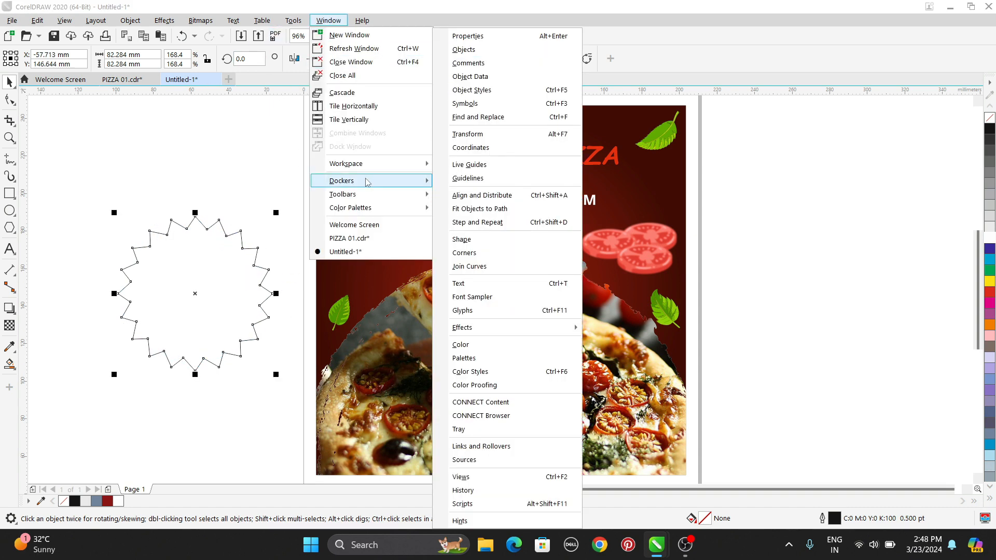
pyautogui.click(469, 253)
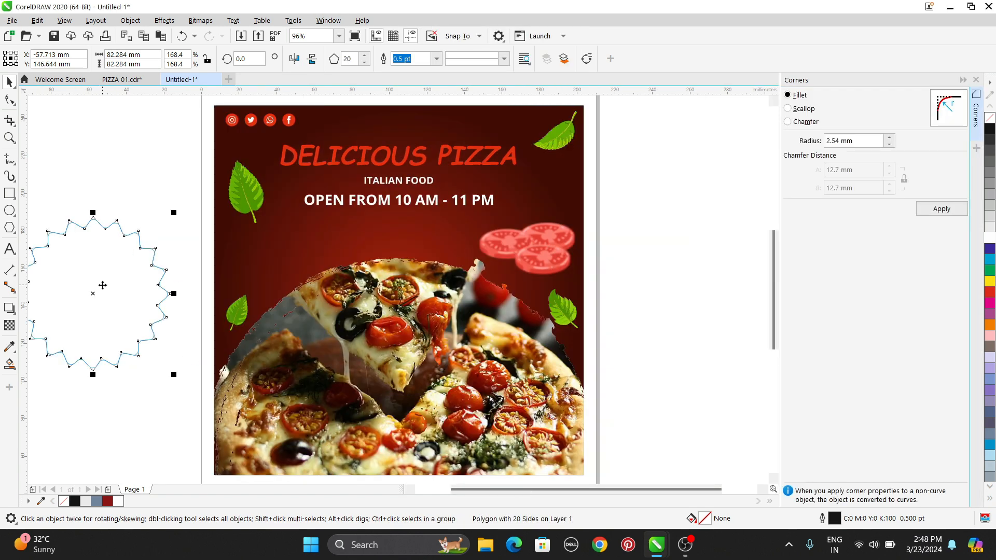
pyautogui.moveTo(103, 285); pyautogui.dragTo(130, 284)
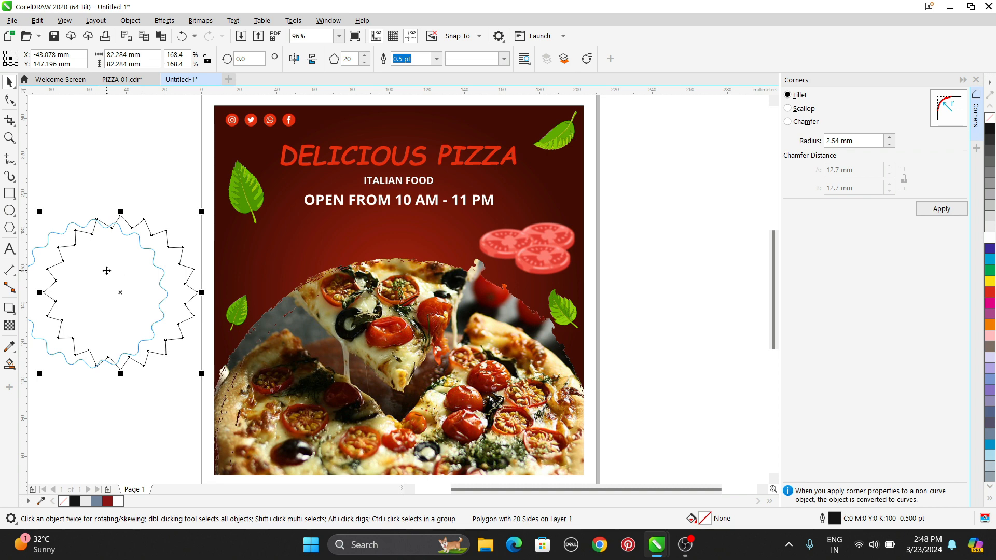
pyautogui.hotkey('ctrl', 'z')
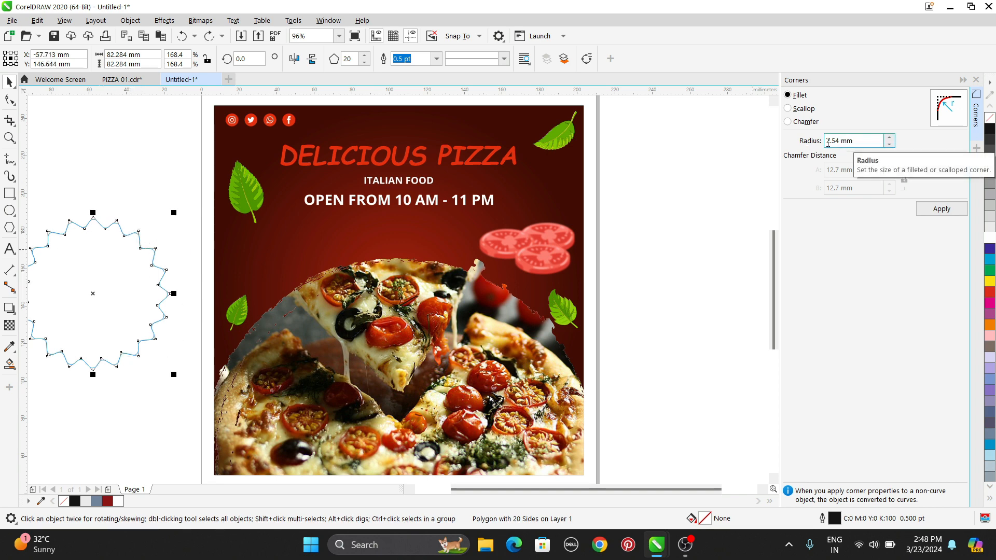
pyautogui.click(942, 209)
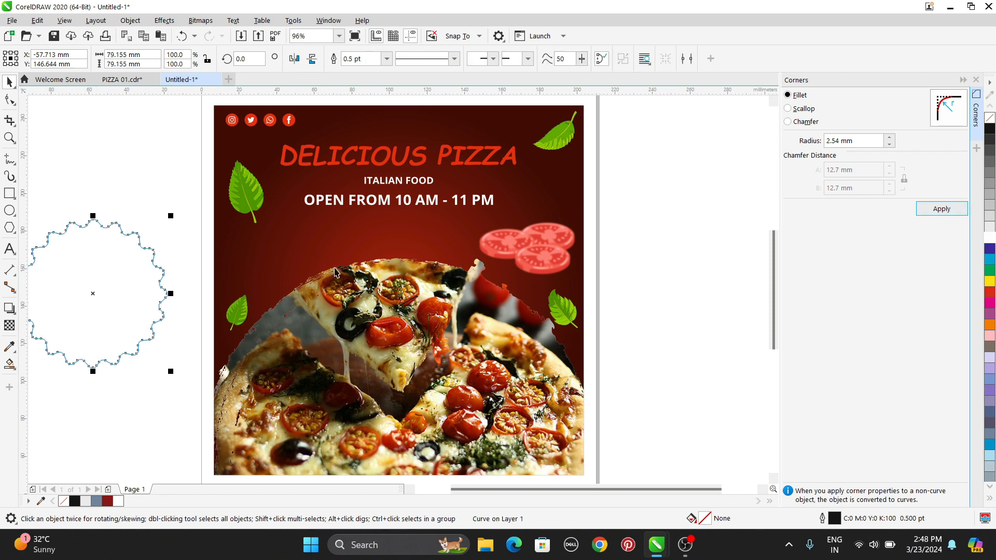
pyautogui.click(976, 79)
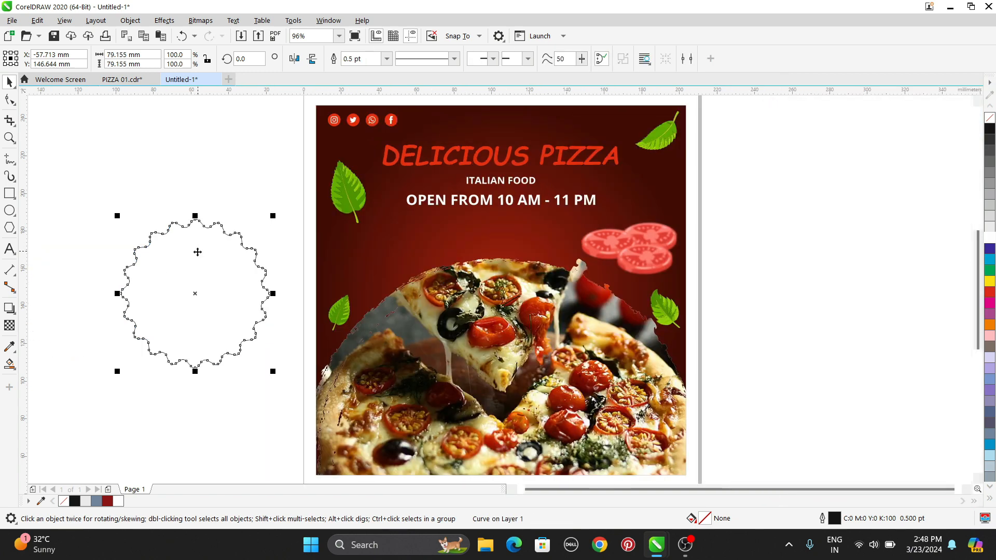
# - Size the wavy badge against the flyer to about 59 mm wide and place it left of the page
pyautogui.moveTo(198, 252)
pyautogui.mouseDown()
pyautogui.moveTo(485, 248)
pyautogui.moveTo(470, 247)
pyautogui.mouseUp()
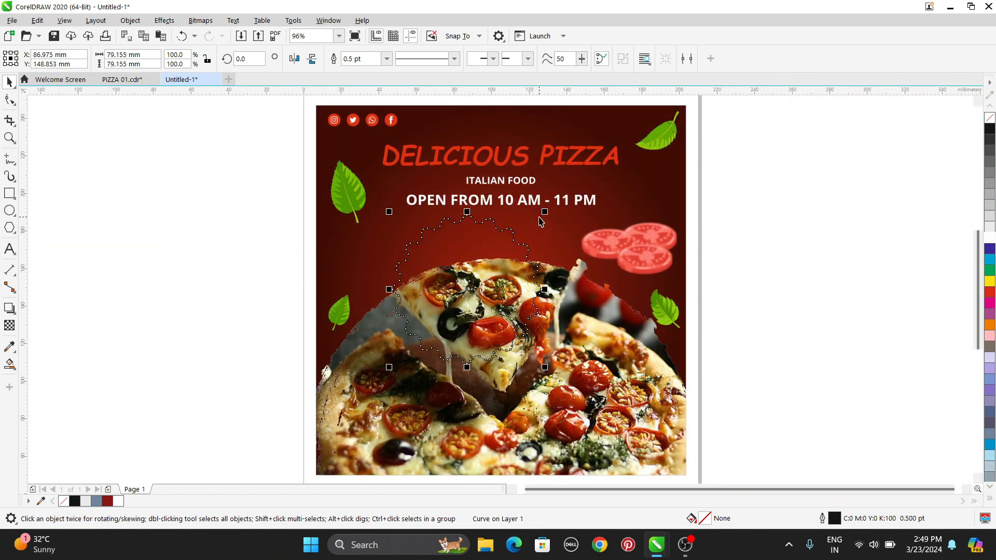
pyautogui.moveTo(545, 212); pyautogui.dragTo(505, 240)
pyautogui.moveTo(439, 286)
pyautogui.mouseDown()
pyautogui.moveTo(446, 261)
pyautogui.moveTo(187, 272)
pyautogui.mouseUp()
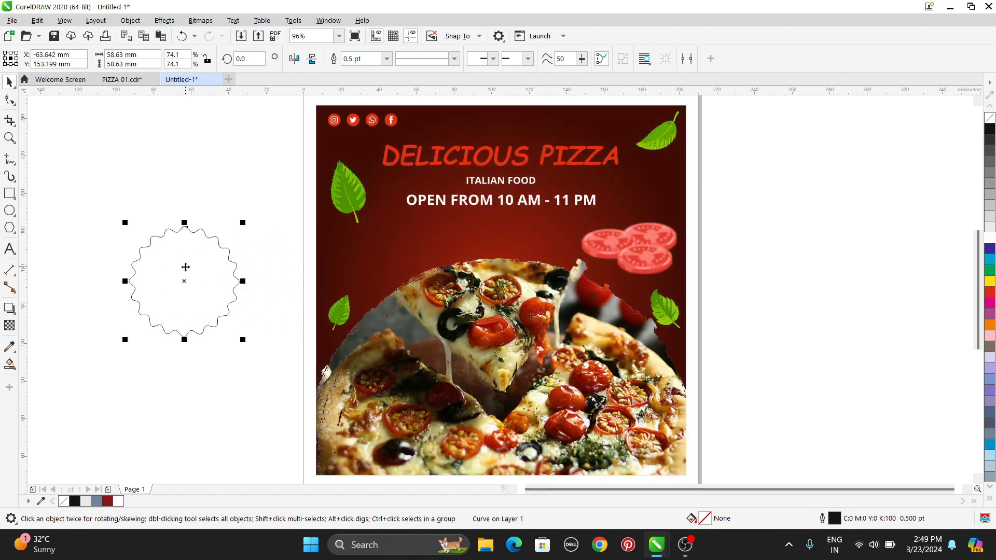
pyautogui.click(184, 186)
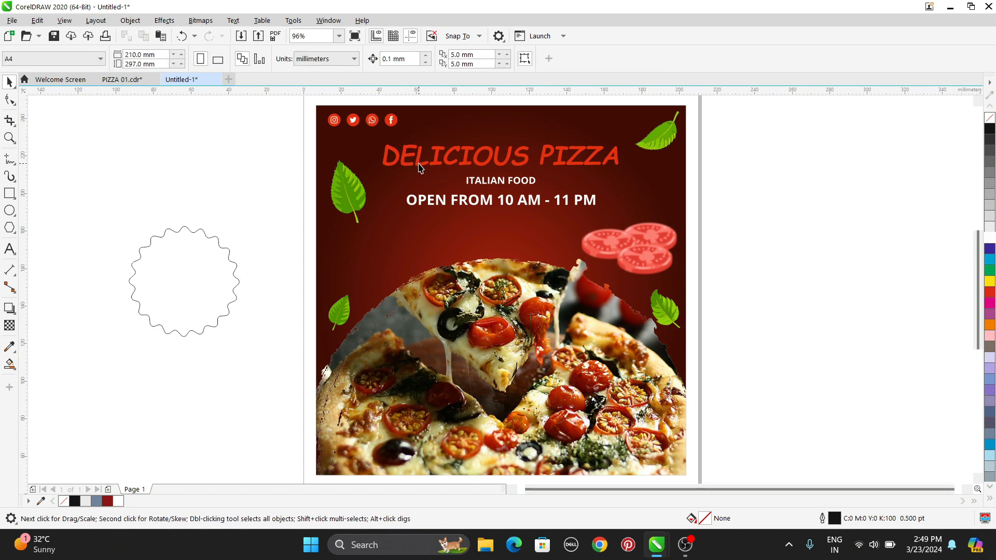
# - Fill the wavy badge with the orange-red sampled from the DELICIOUS PIZZA heading and remove its outline
pyautogui.click(9, 347)
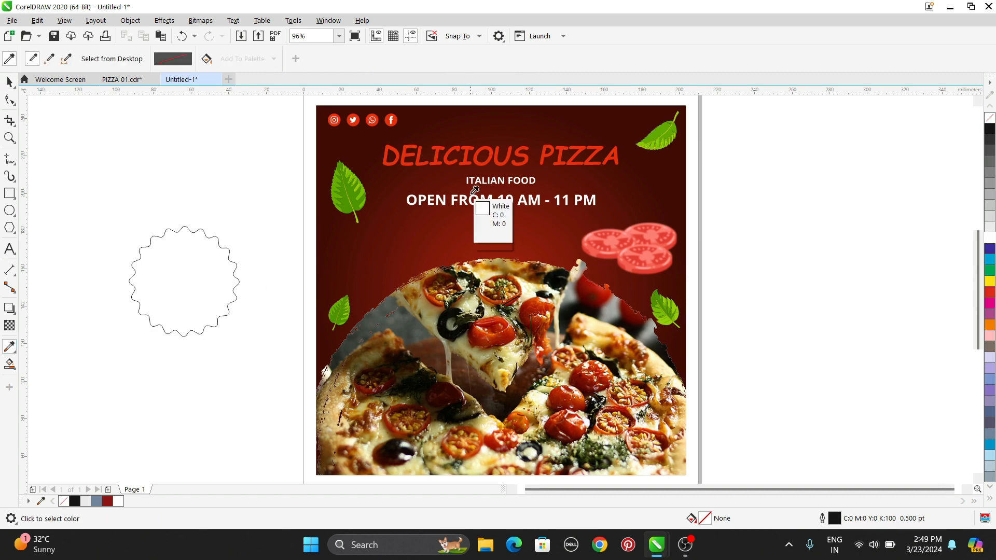
pyautogui.click(408, 151)
pyautogui.click(207, 262)
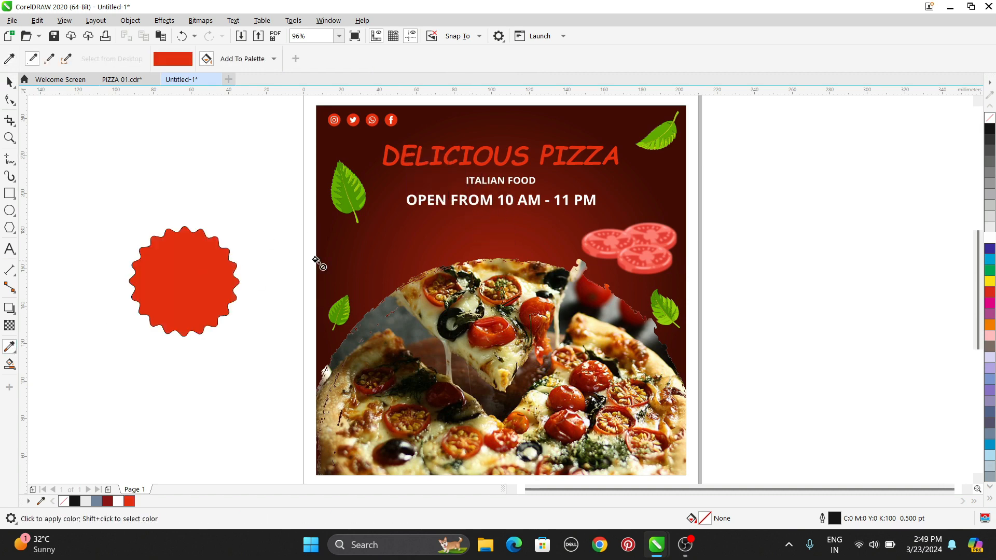
pyautogui.click(8, 82)
pyautogui.click(185, 274)
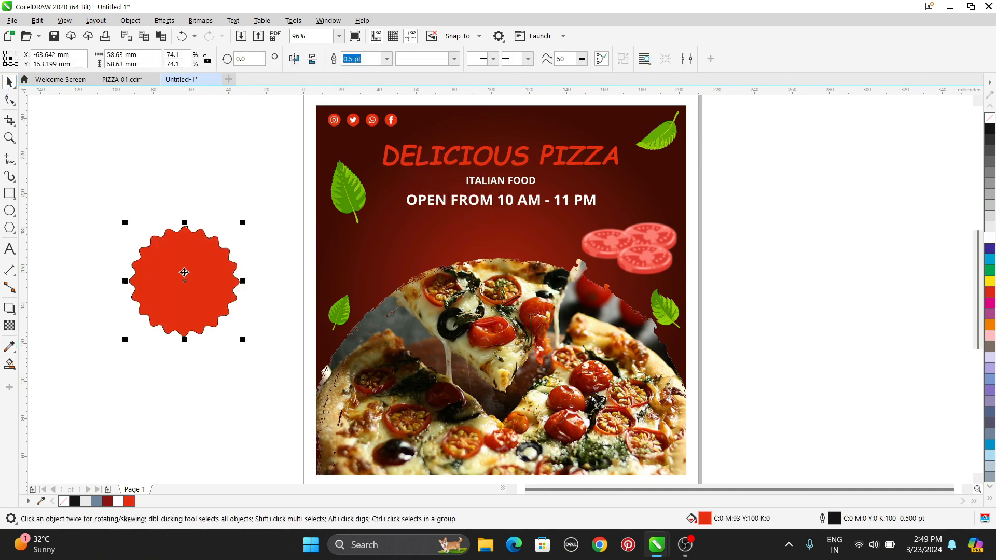
pyautogui.rightClick(990, 118)
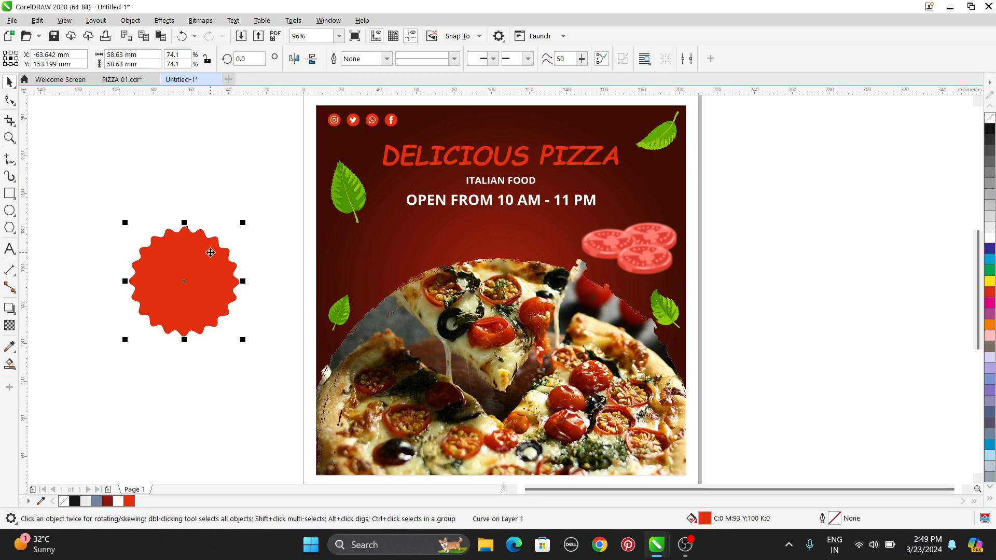
# - Add a one-step inside contour to the orange-red wavy badge with a 3.0 mm offset and round corners
pyautogui.click(15, 314)
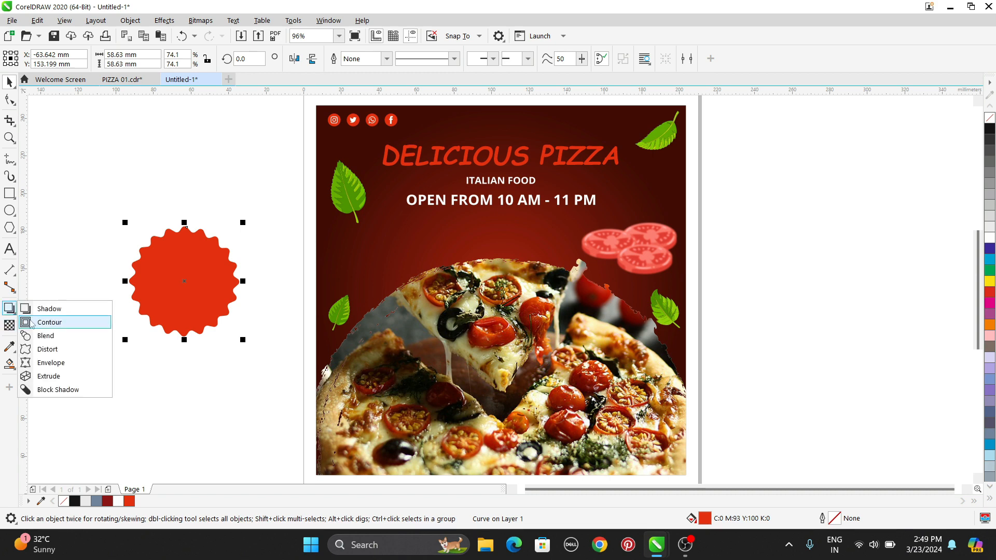
pyautogui.click(49, 322)
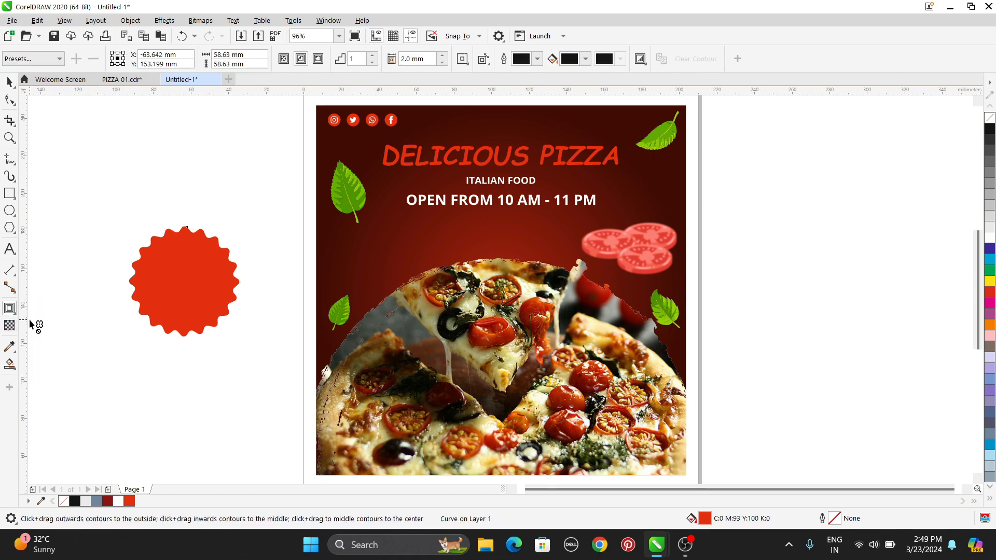
pyautogui.click(301, 59)
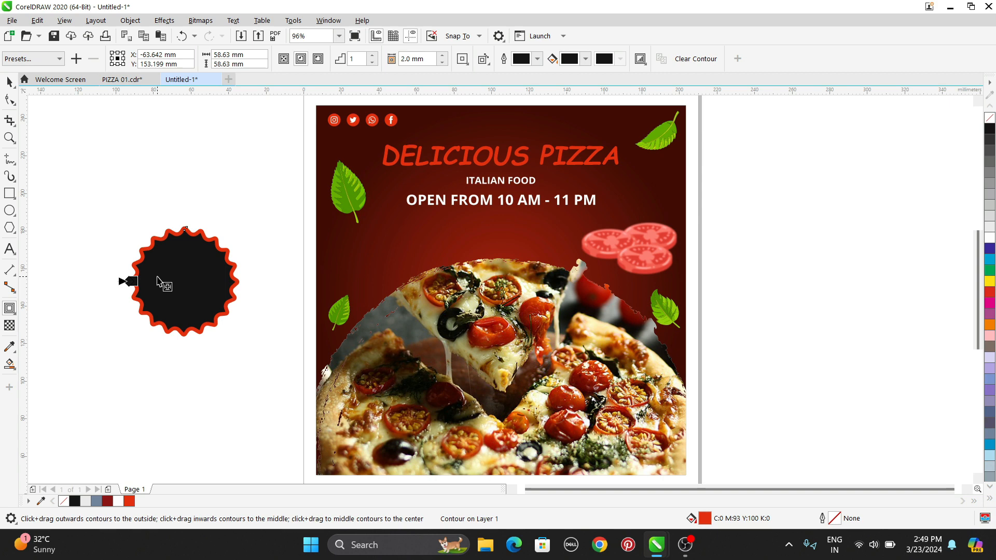
pyautogui.hotkey('ctrl', 'z')
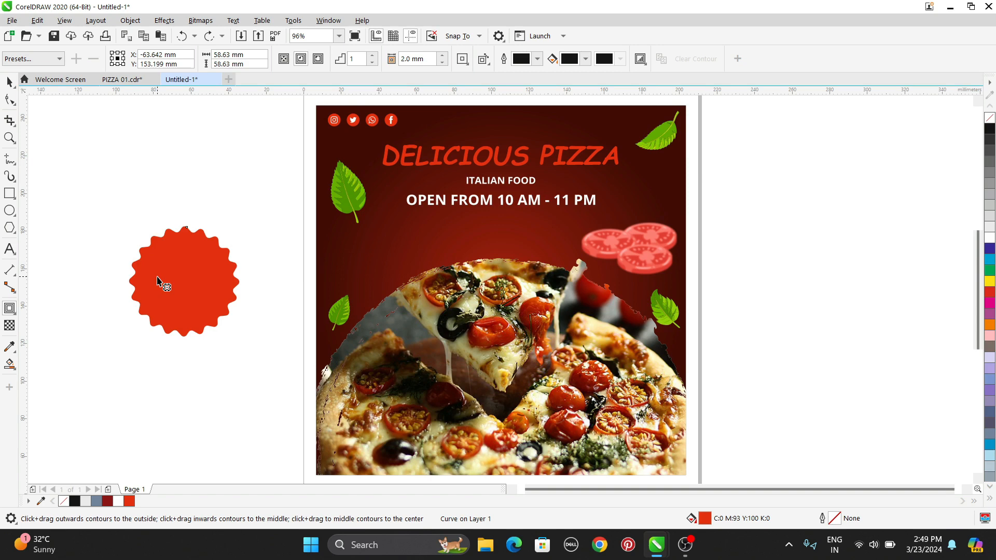
pyautogui.hotkey('ctrl', 'shift', 'z')
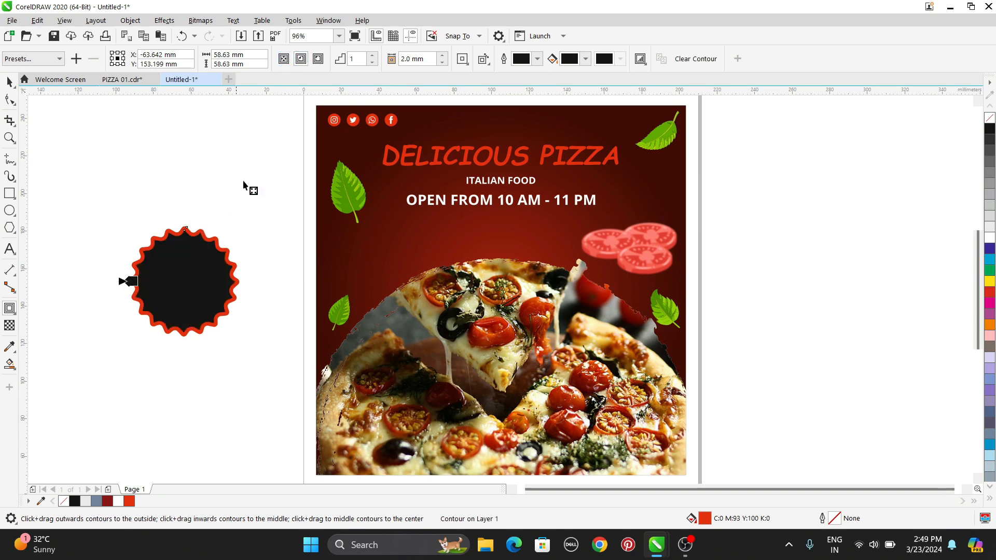
pyautogui.click(443, 56)
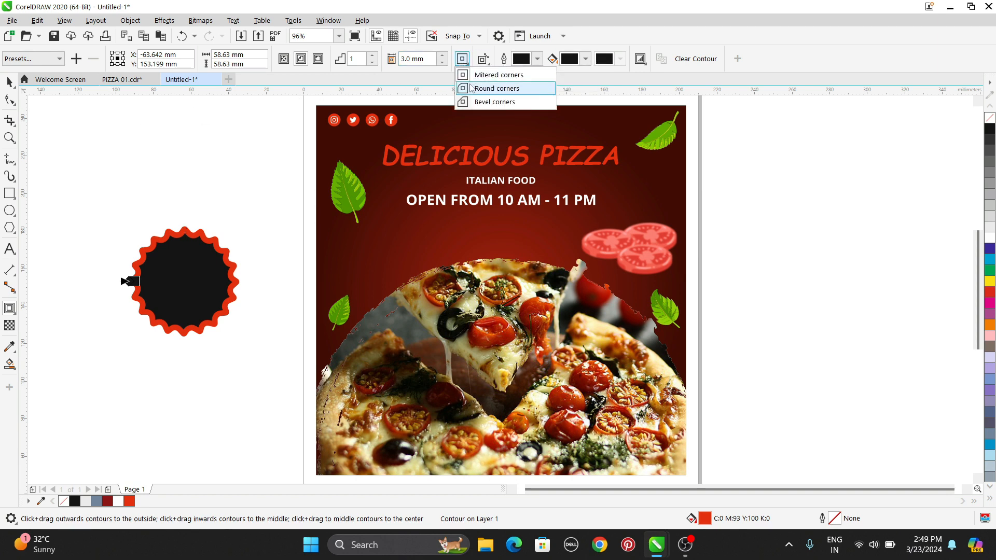
pyautogui.click(472, 89)
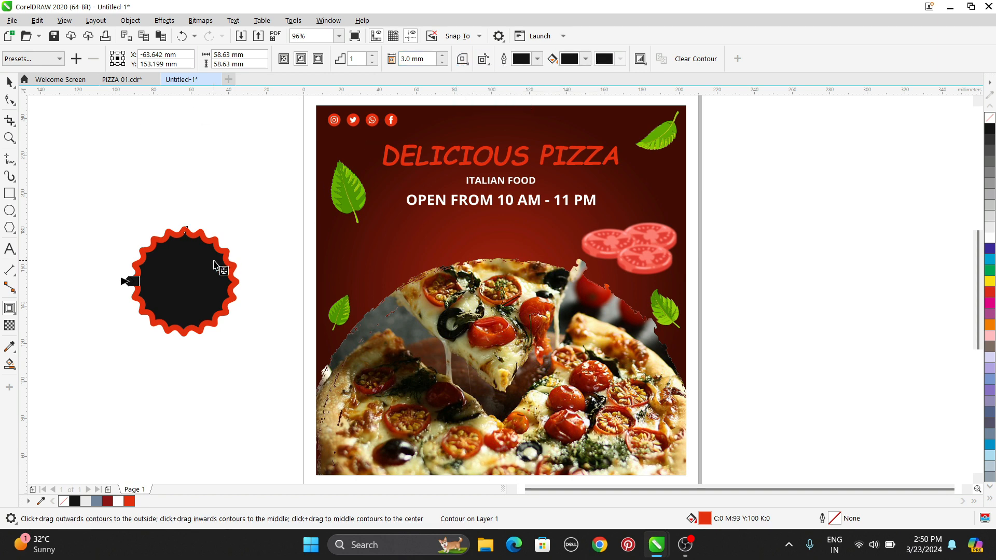
# - Break the badge's contour apart and select the black inner shape as a separate object
pyautogui.click(10, 82)
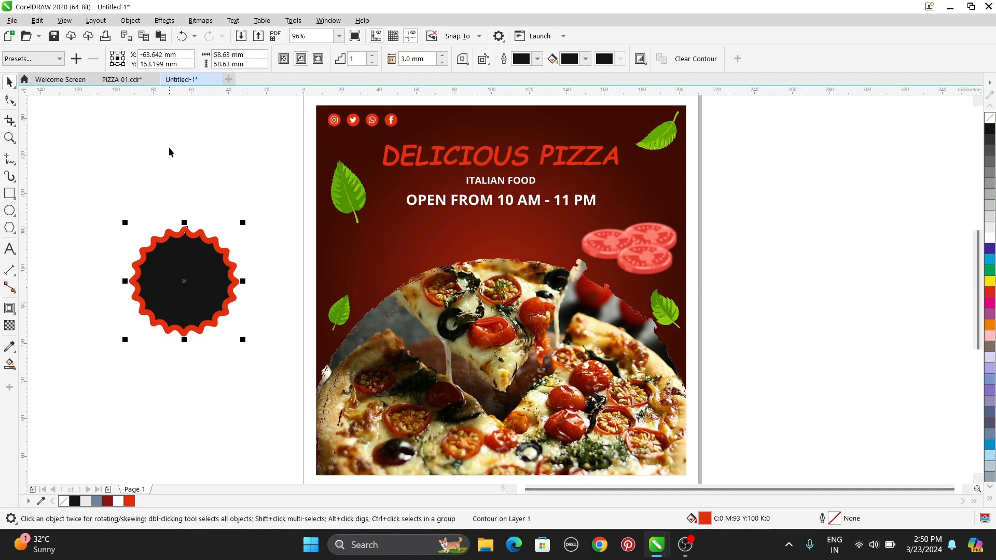
pyautogui.click(130, 20)
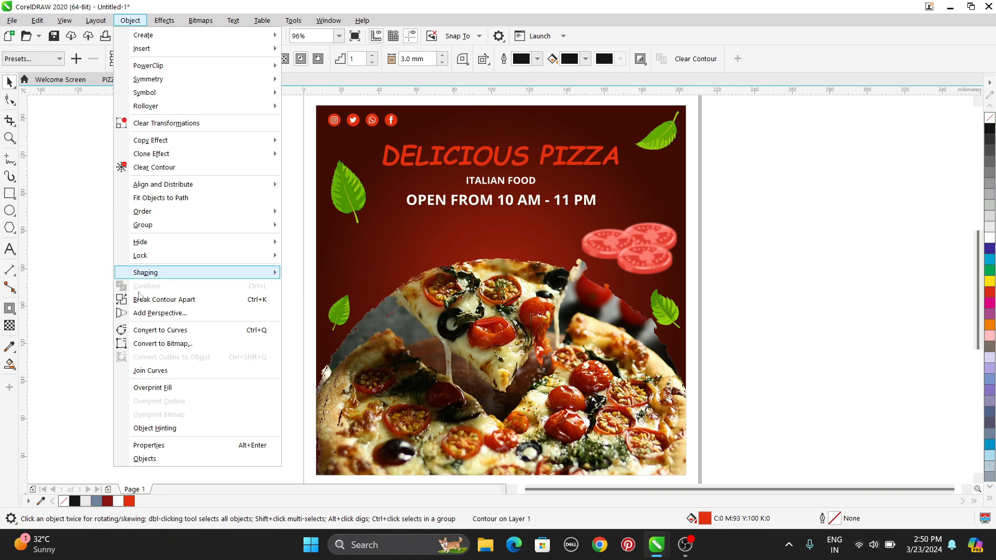
pyautogui.click(186, 299)
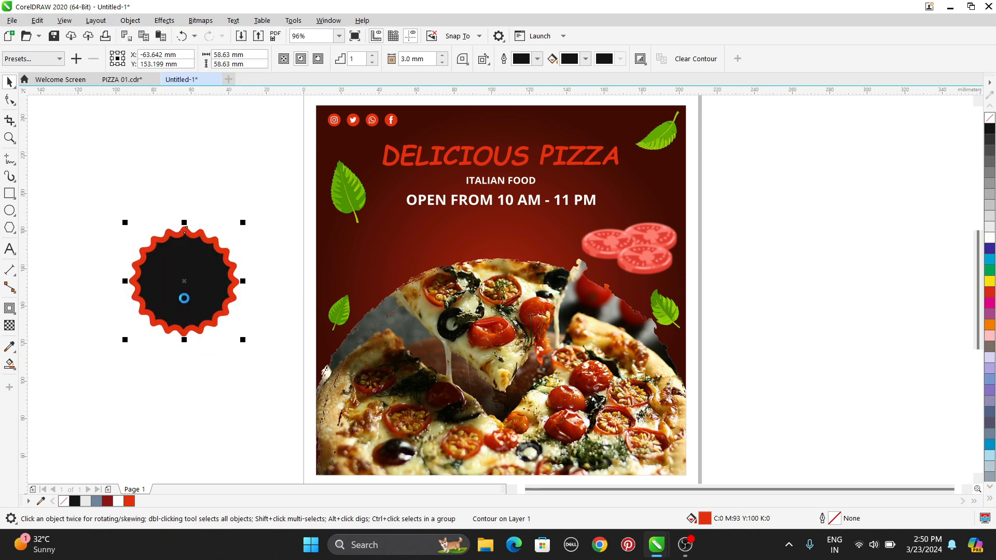
pyautogui.click(166, 282)
pyautogui.moveTo(166, 282); pyautogui.dragTo(235, 323)
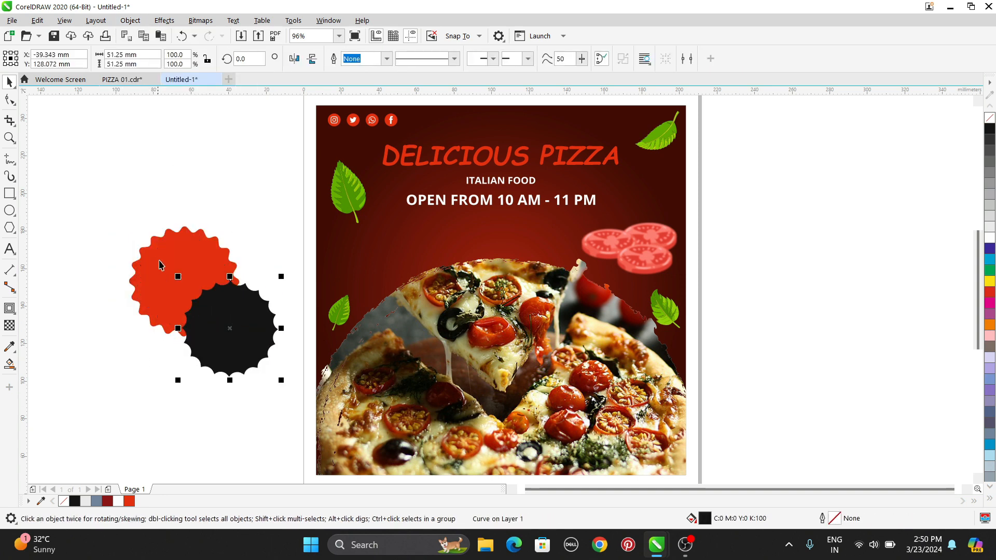
pyautogui.hotkey('ctrl', 'z')
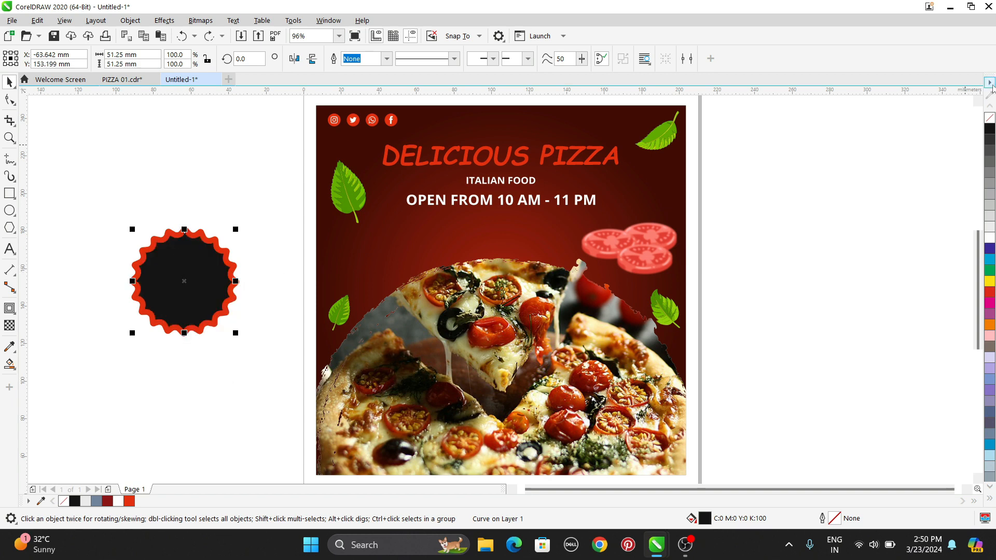
# - Remove the inner shape's fill and give it a white 2.0 pt outline set to Behind fill and Scale with object
pyautogui.click(990, 117)
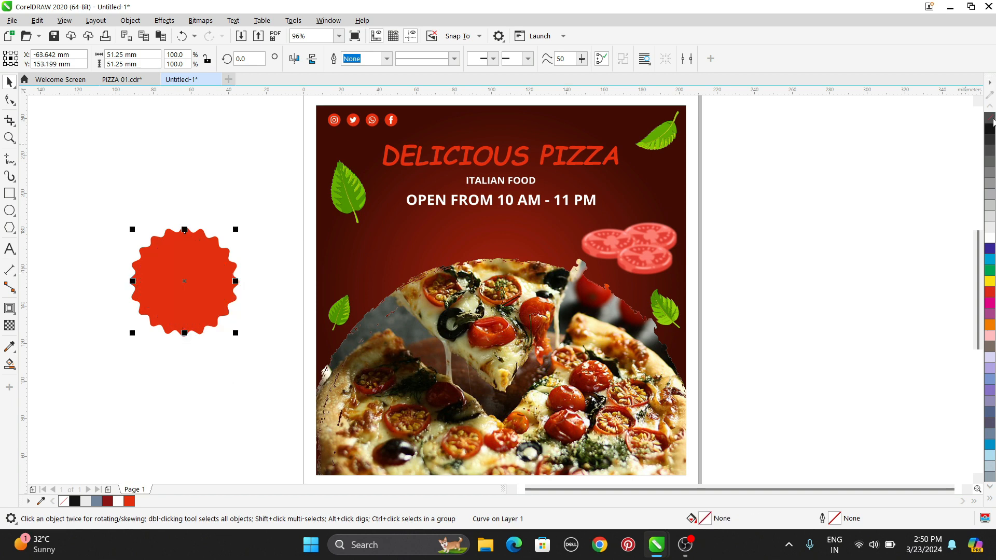
pyautogui.rightClick(990, 239)
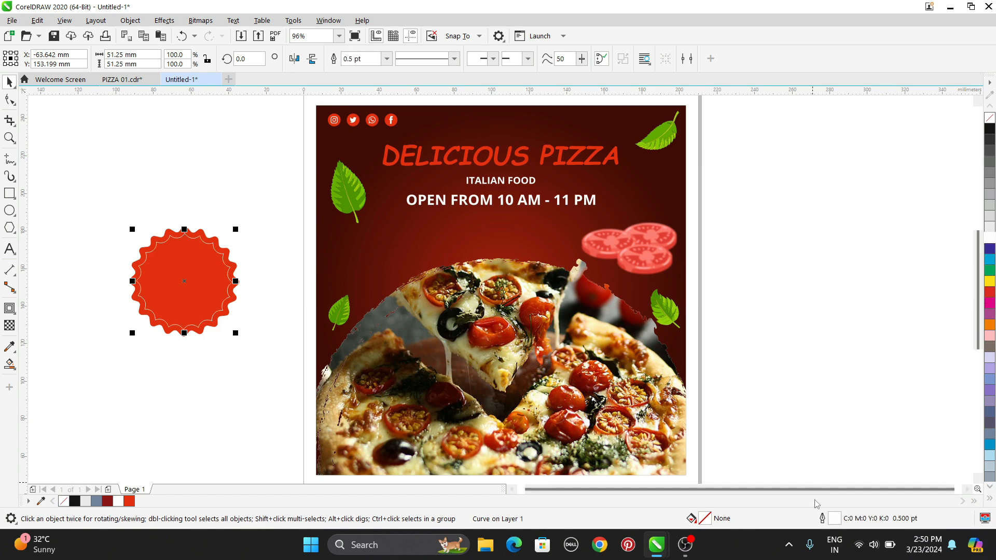
pyautogui.doubleClick(836, 518)
pyautogui.click(420, 225)
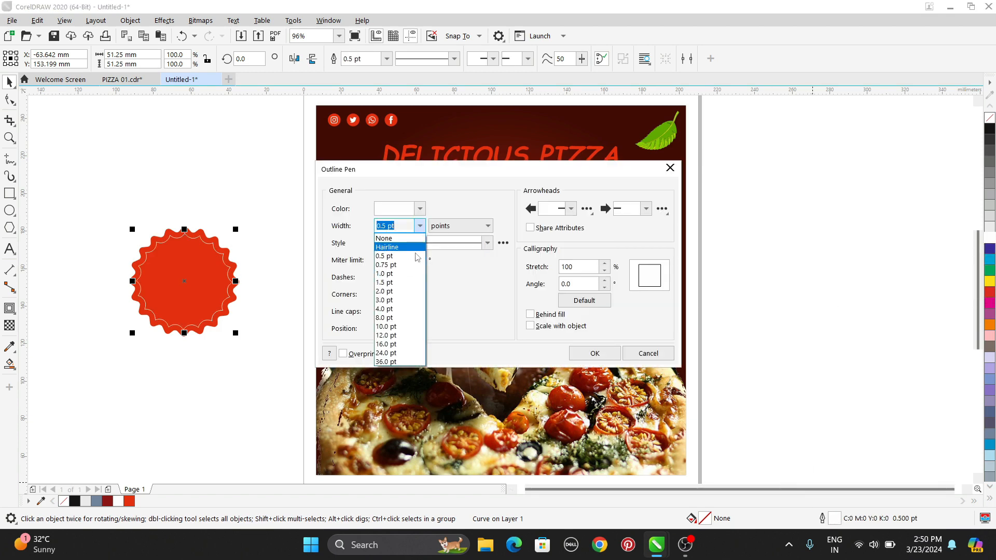
pyautogui.click(403, 291)
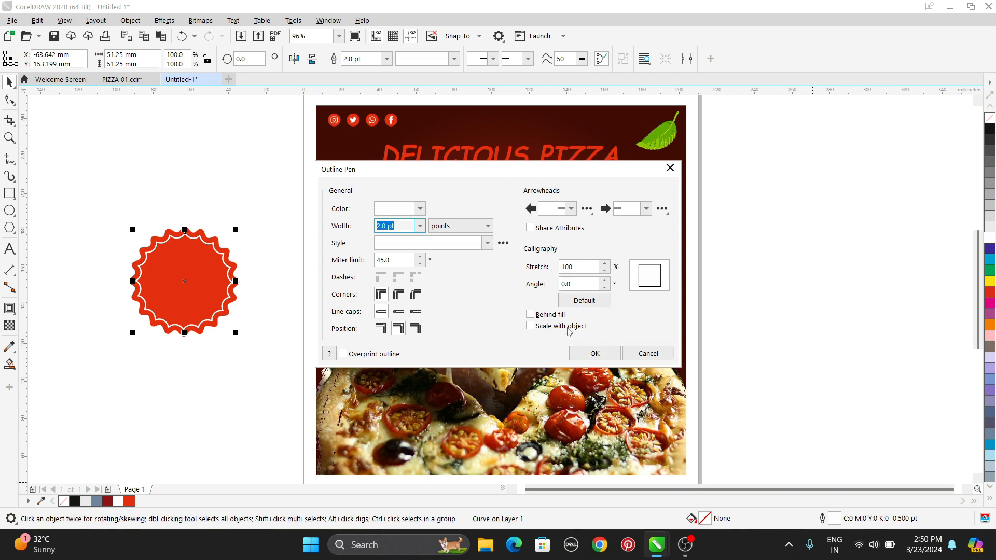
pyautogui.click(532, 315)
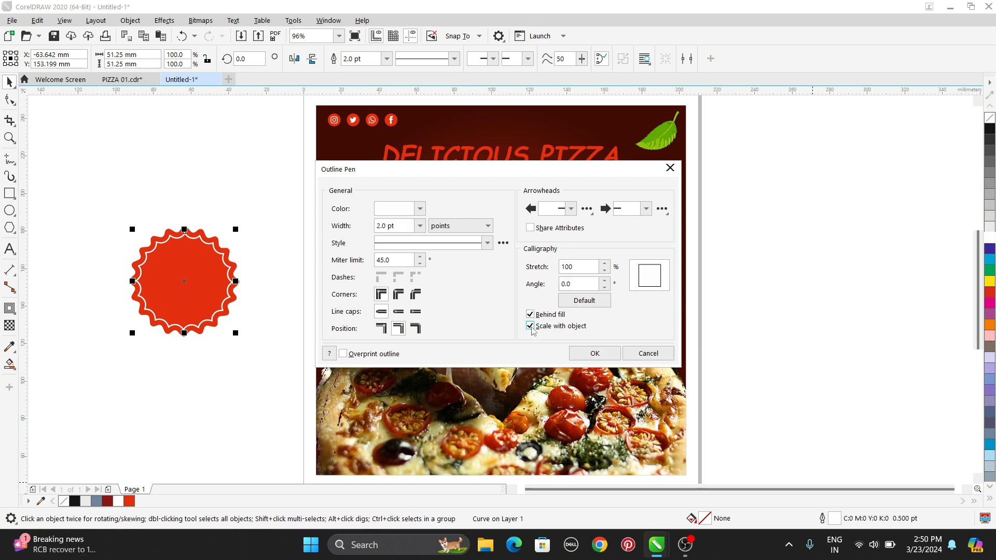
pyautogui.click(595, 353)
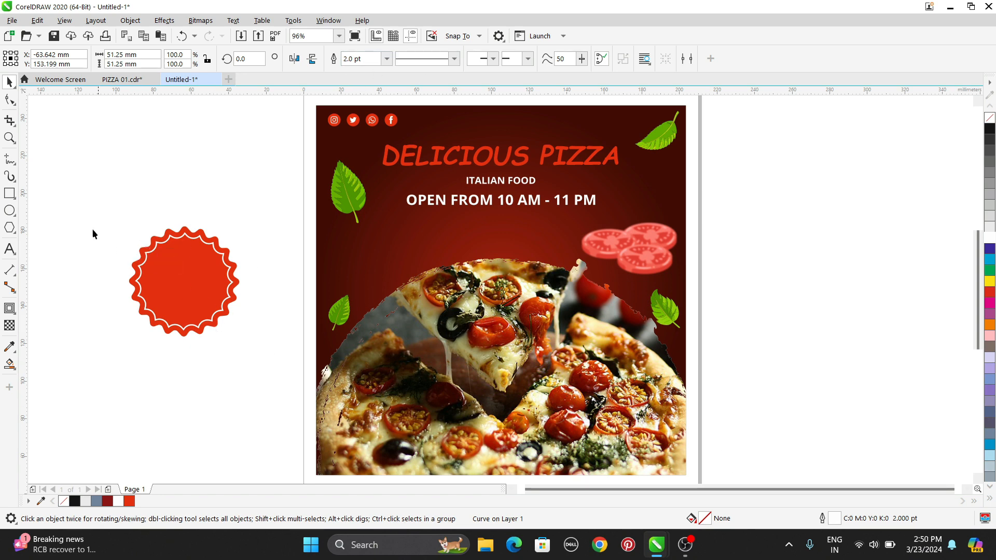
# - Enlarge the badge and its white inner outline together to about 63 mm wide and group them
pyautogui.moveTo(263, 388); pyautogui.dragTo(251, 349)
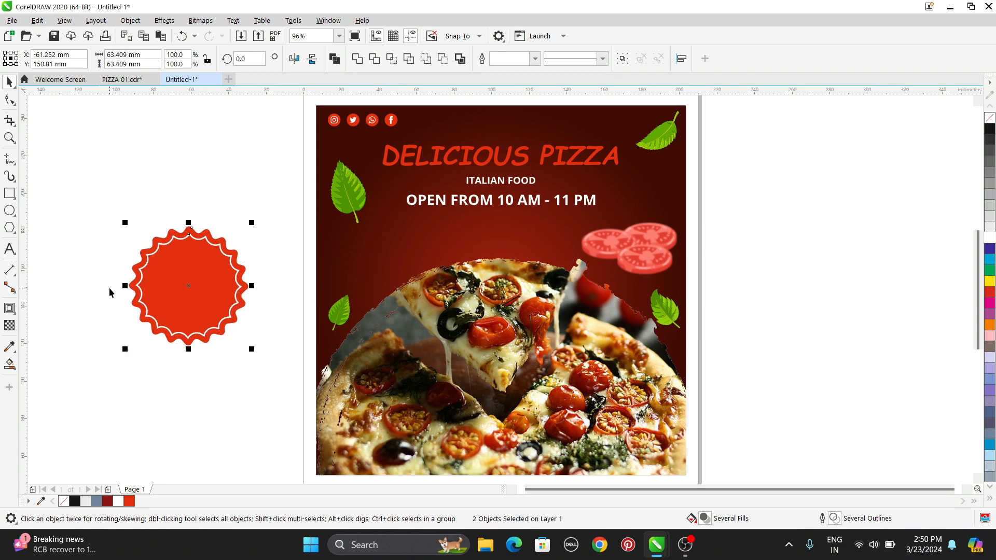
pyautogui.moveTo(145, 289); pyautogui.dragTo(157, 289)
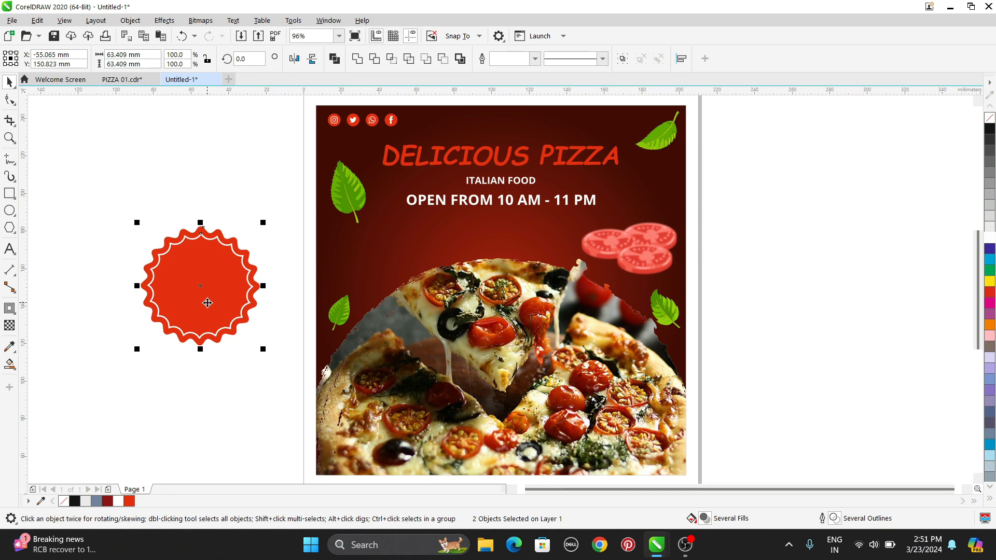
pyautogui.hotkey('ctrl', 'g')
# - Place the badge group over the upper-left edge of the pizza slice and reduce it to about 51 mm wide
pyautogui.moveTo(208, 303); pyautogui.dragTo(459, 303)
pyautogui.moveTo(515, 349); pyautogui.dragTo(491, 325)
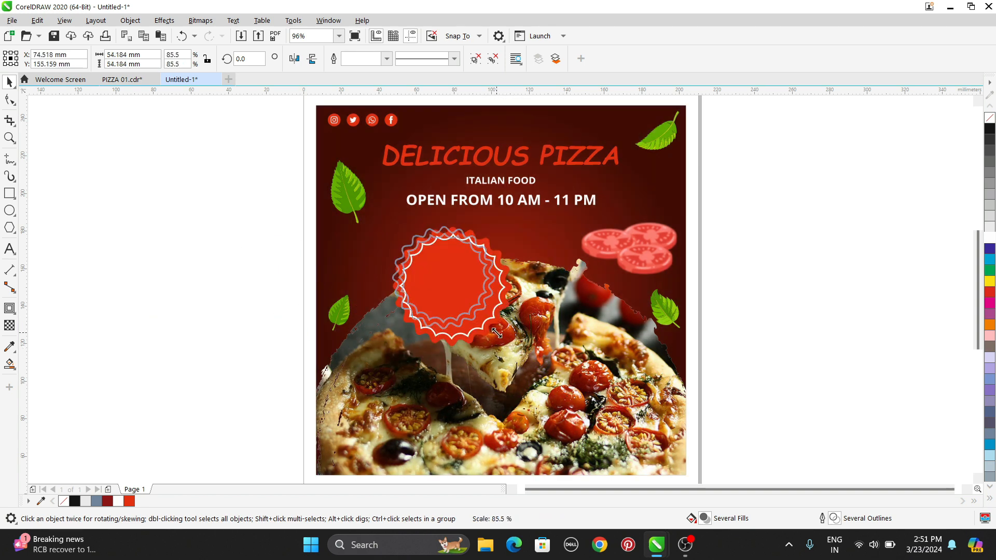
pyautogui.moveTo(466, 291); pyautogui.dragTo(465, 295)
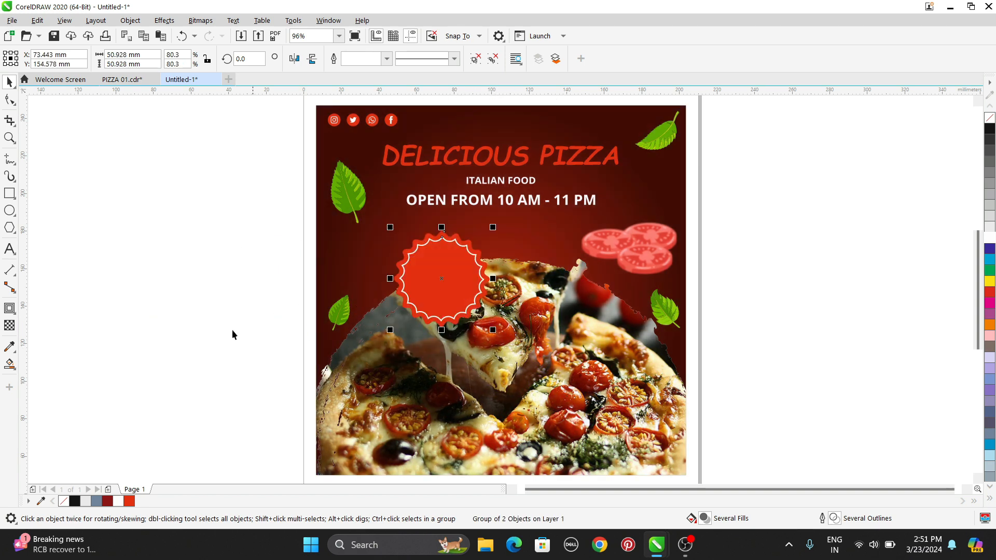
pyautogui.click(150, 340)
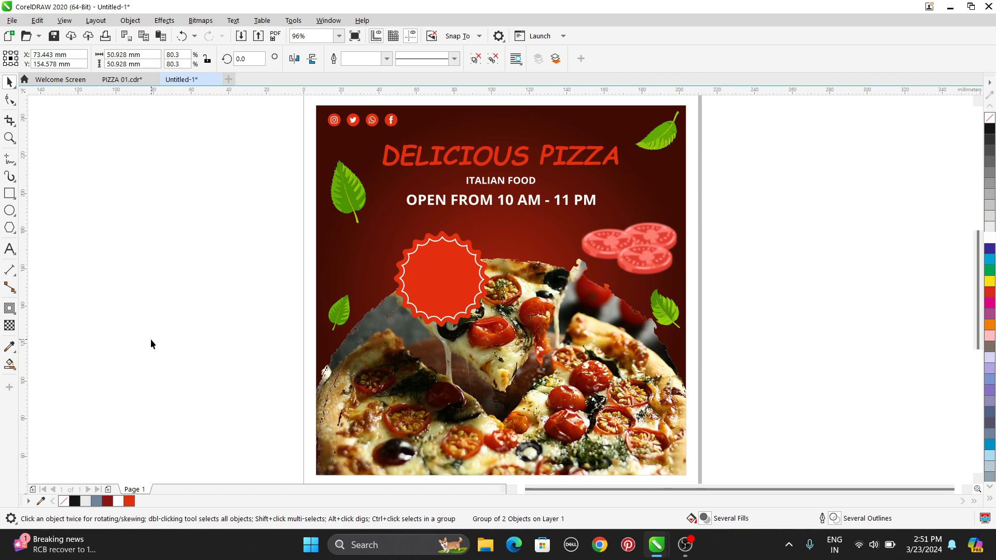
# - Add the artistic text "50%", enlarge it to about 44 pt and place it on the upper half of the badge
pyautogui.click(10, 249)
pyautogui.click(169, 293)
pyautogui.write('50')
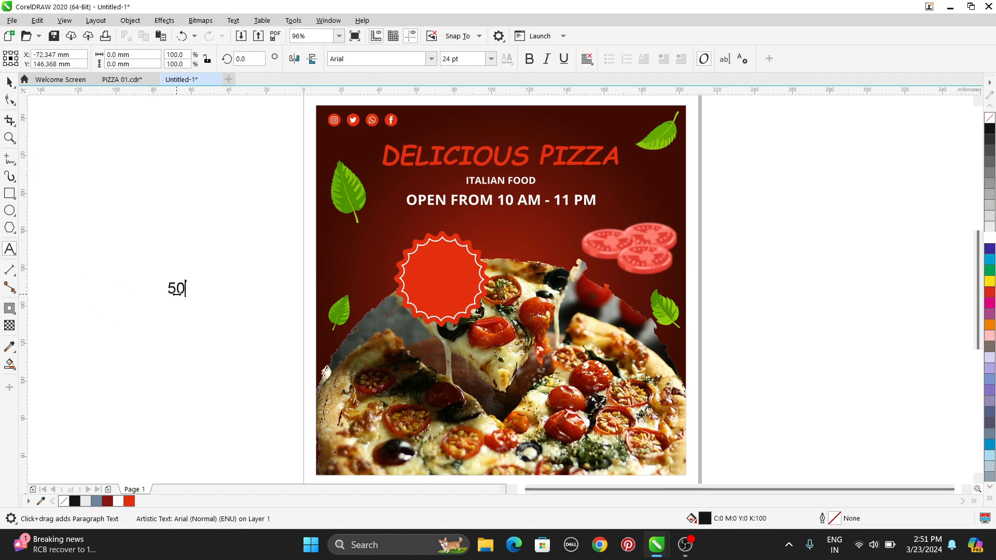
pyautogui.write('%')
pyautogui.click(9, 82)
pyautogui.click(200, 301)
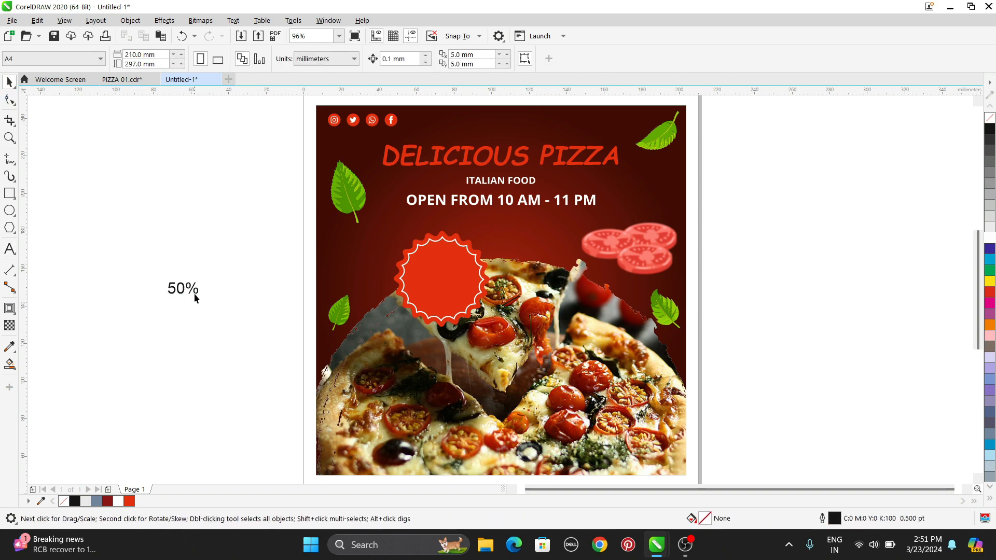
pyautogui.click(195, 294)
pyautogui.moveTo(202, 298); pyautogui.dragTo(442, 266)
# - Set the 50% text in Comic Sans MS Bold-Italic, fill it white and centre it horizontally on the badge
pyautogui.click(430, 60)
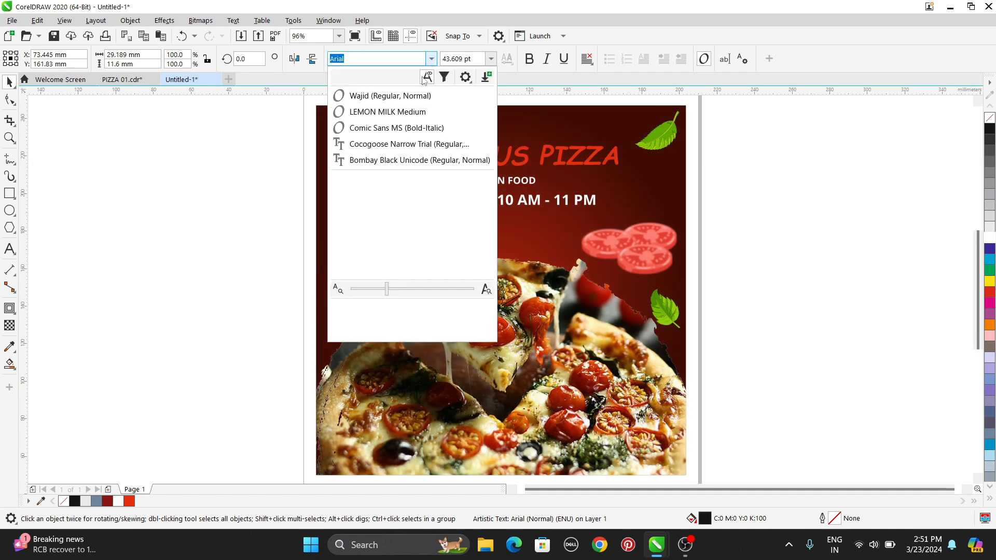
pyautogui.click(401, 128)
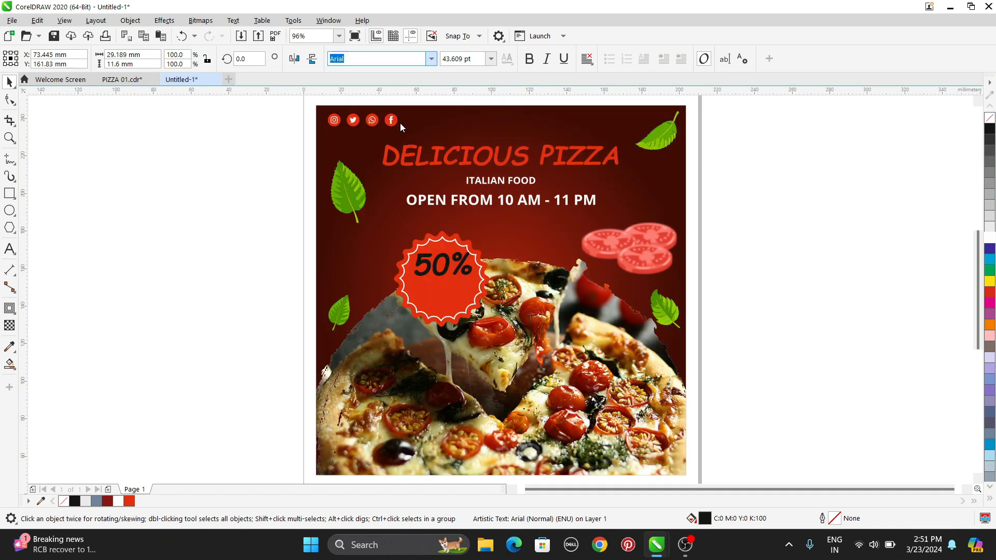
pyautogui.click(990, 237)
pyautogui.moveTo(434, 268); pyautogui.dragTo(433, 278)
pyautogui.keyDown('shift'); pyautogui.click(440, 299); pyautogui.keyUp('shift')
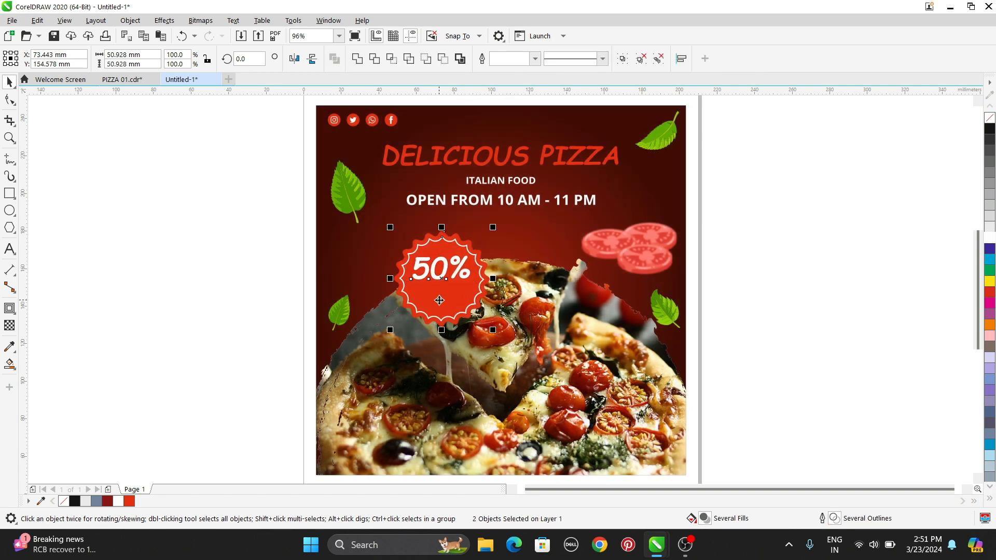
pyautogui.click(220, 314)
# - Duplicate the 50% text just below itself on the badge and replace the copy's wording with "DISC"
pyautogui.click(443, 280)
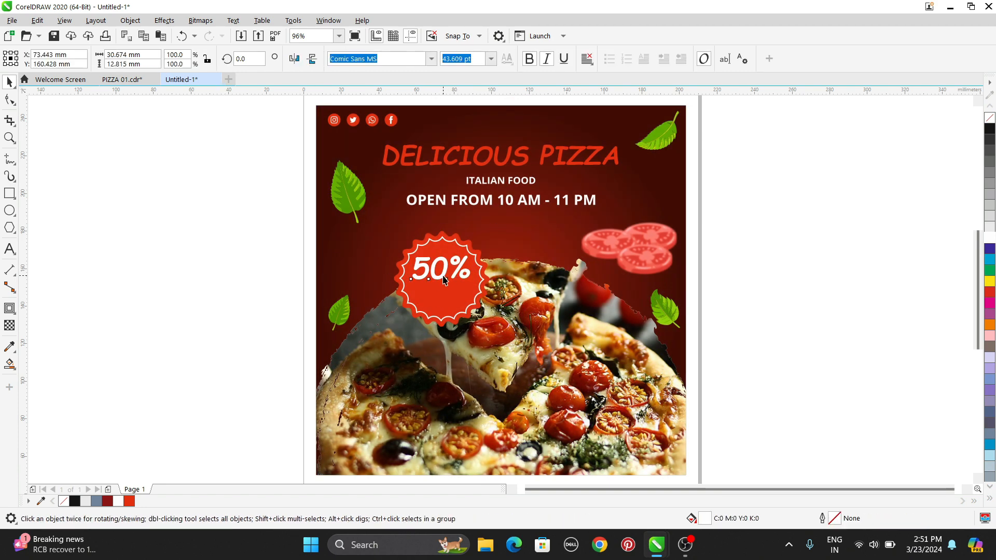
pyautogui.moveTo(444, 279); pyautogui.dragTo(443, 294)
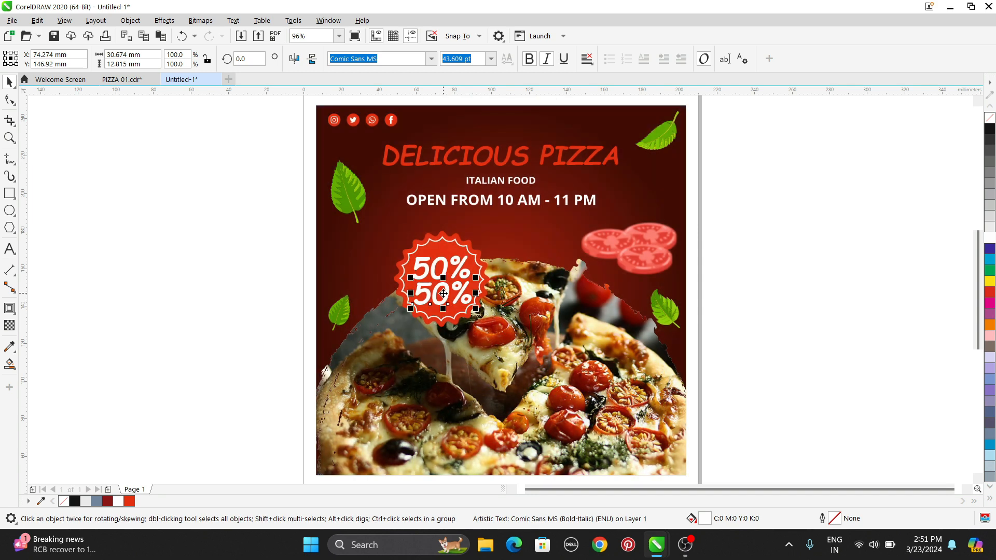
pyautogui.doubleClick(444, 293)
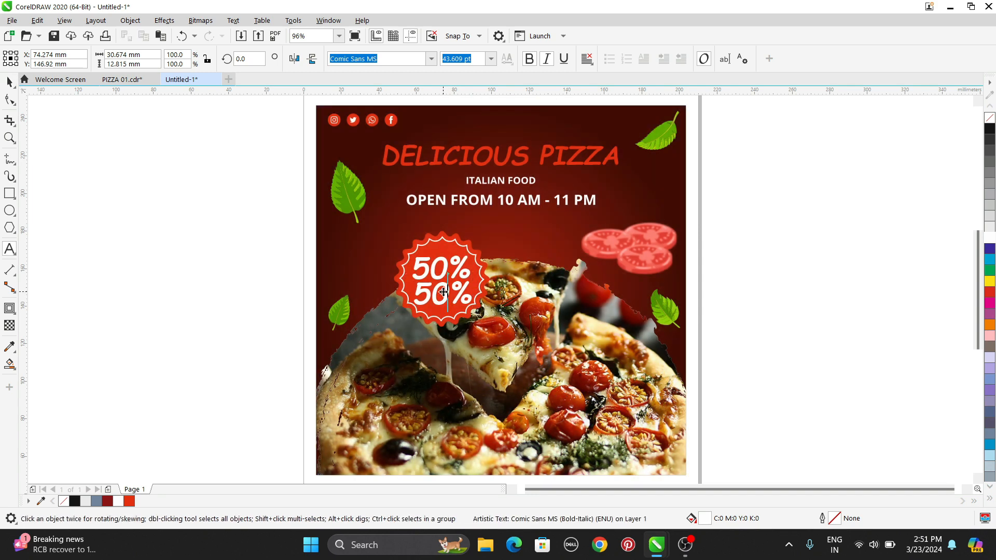
pyautogui.hotkey('ctrl', 'a')
pyautogui.write('DISC')
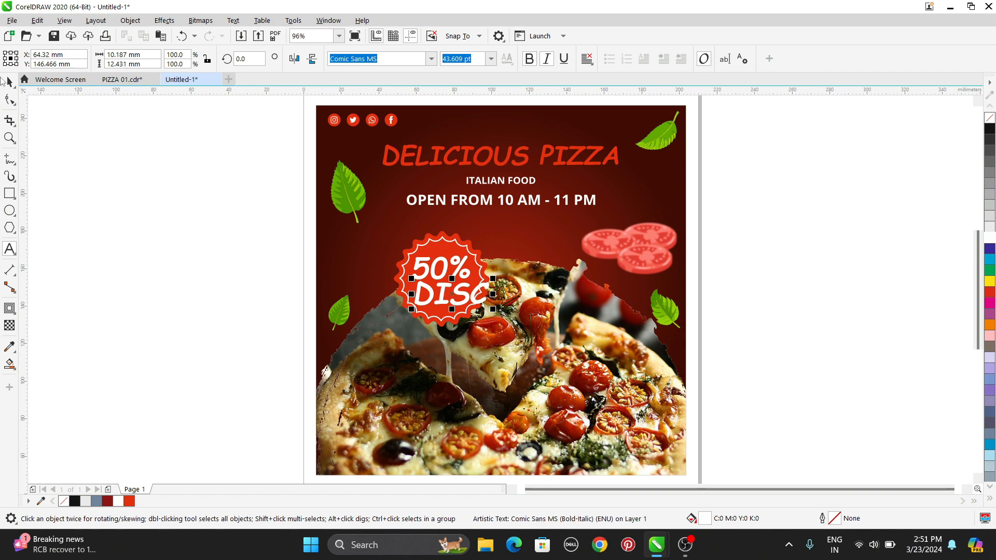
# - Shrink the DISC text to fit inside the badge and centre it beneath the 50% text
pyautogui.hotkey('ctrl', 'space')
pyautogui.moveTo(492, 310); pyautogui.dragTo(455, 299)
pyautogui.keyDown('shift'); pyautogui.click(445, 264); pyautogui.keyUp('shift')
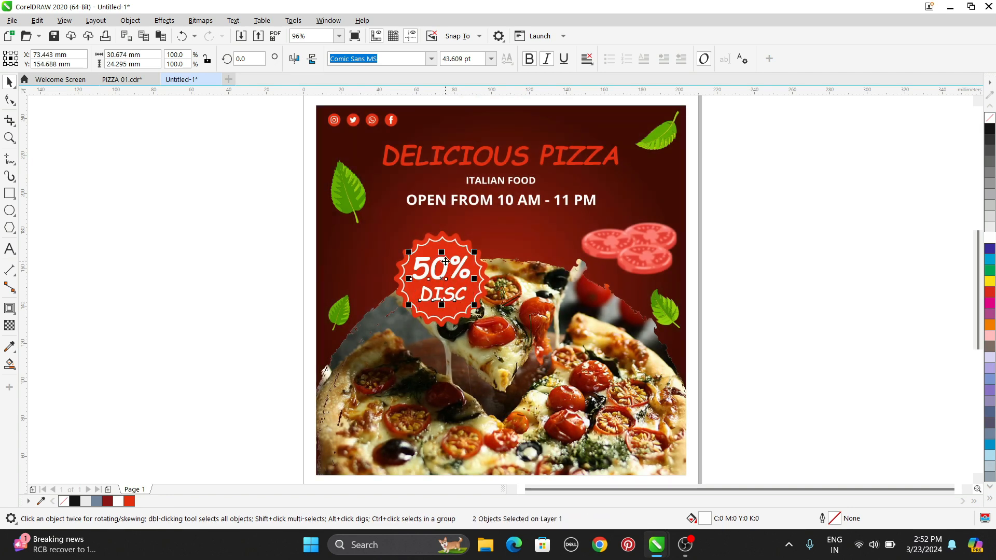
pyautogui.press('Escape')
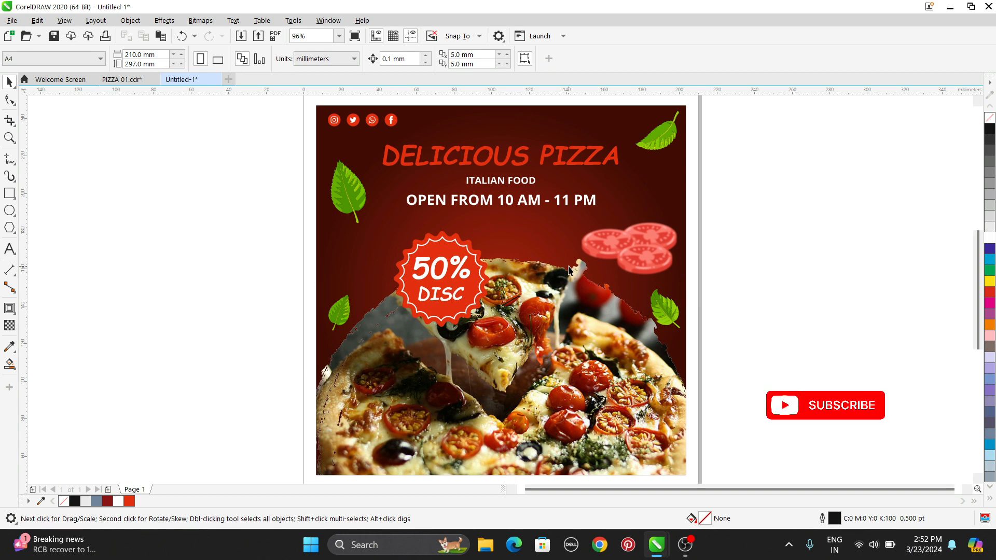
pyautogui.click(656, 256)
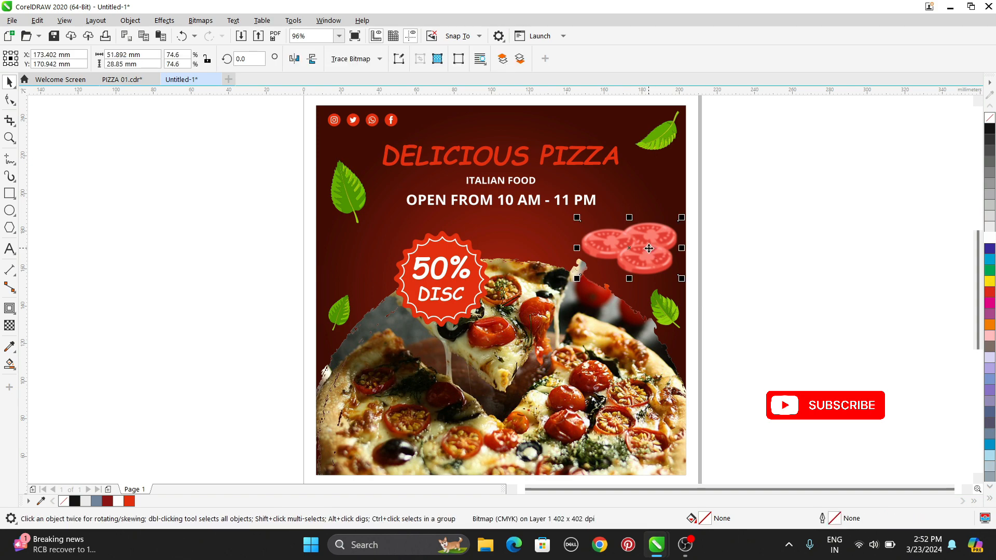
pyautogui.click(776, 270)
pyautogui.click(649, 246)
pyautogui.click(720, 267)
# - Import the tomato-slices EPS file from the desktop into the Untitled-1 document
pyautogui.click(949, 8)
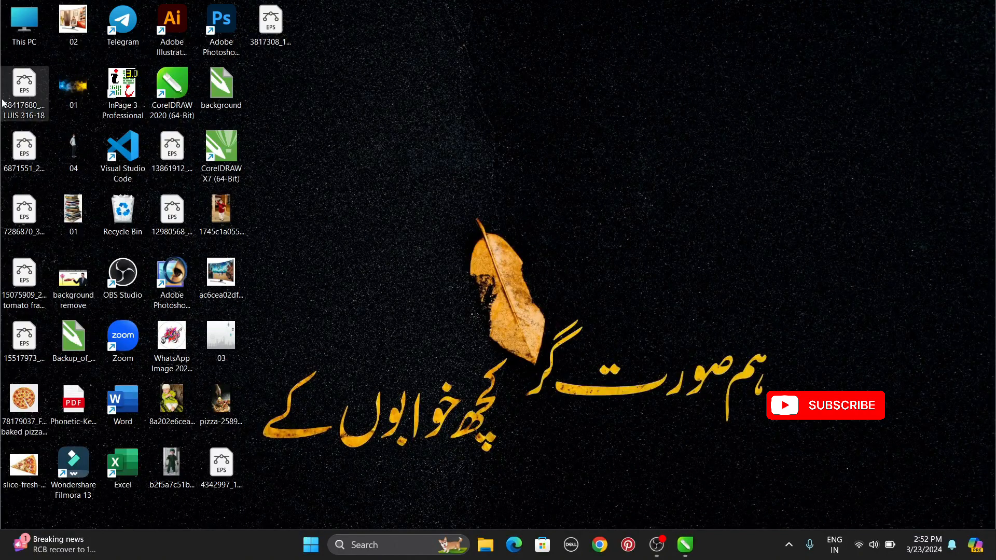
pyautogui.moveTo(18, 89); pyautogui.dragTo(838, 330)
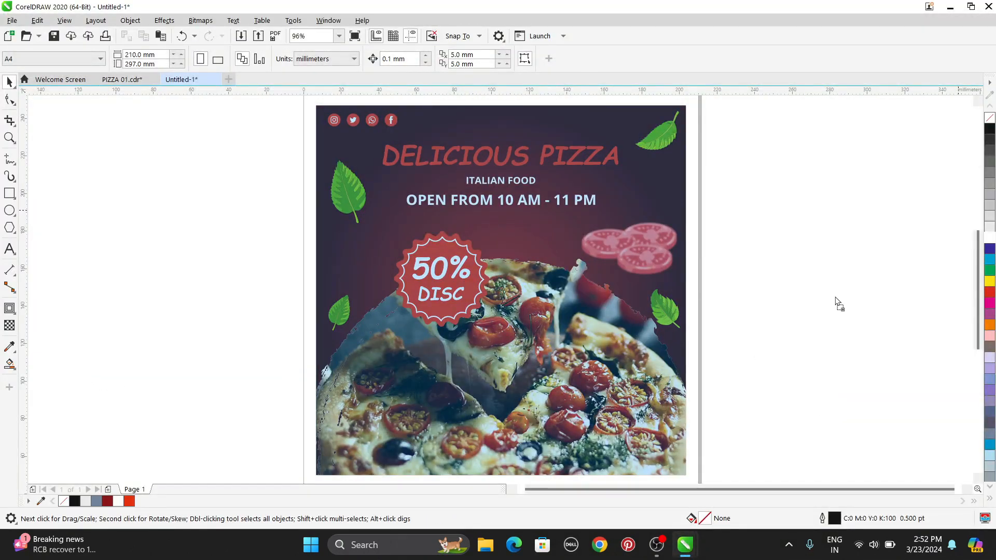
pyautogui.click(484, 315)
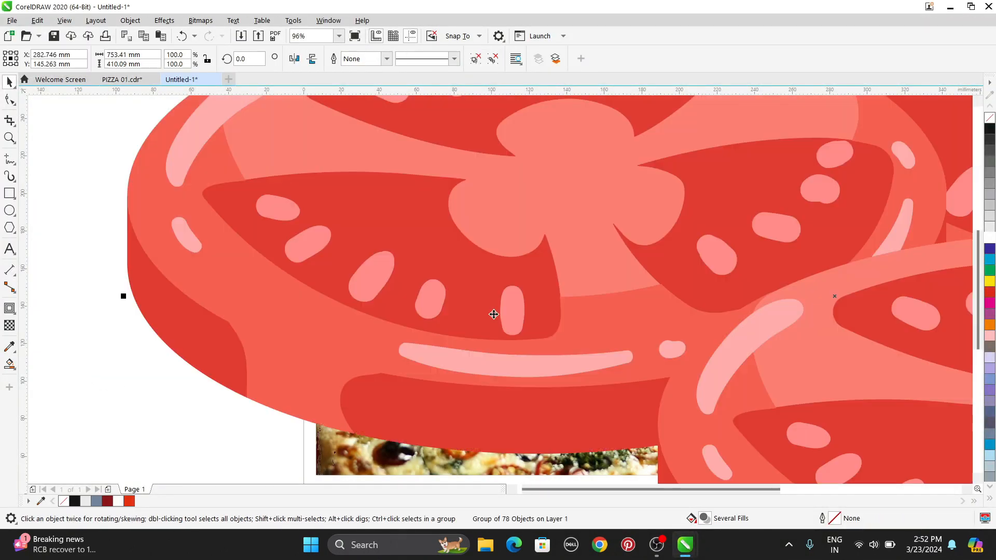
# - Scale the imported tomato slices proportionally to about 97 mm wide and place them on the empty area beside the flyer page
pyautogui.scroll(-1, 459, 301)
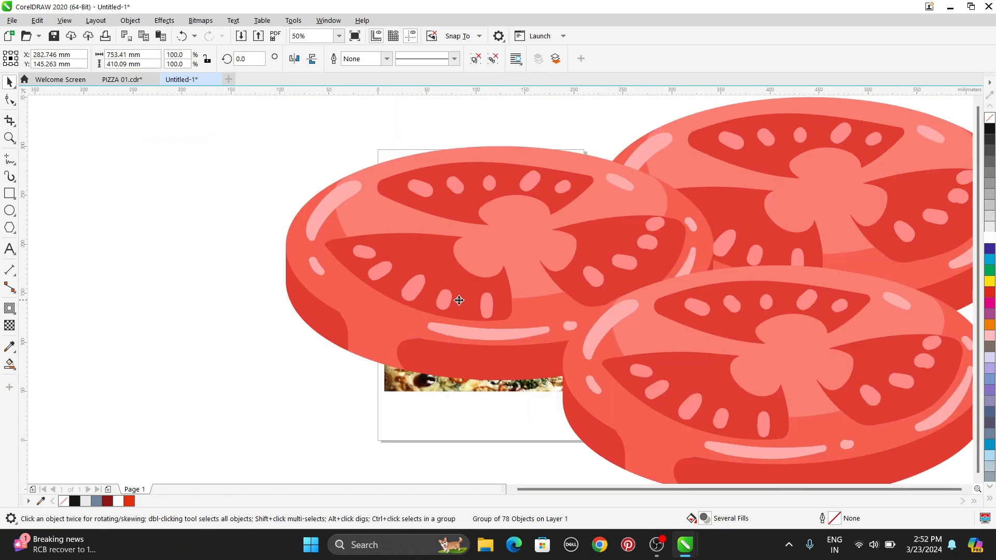
pyautogui.scroll(-1, 601, 299)
pyautogui.scroll(1, 640, 263)
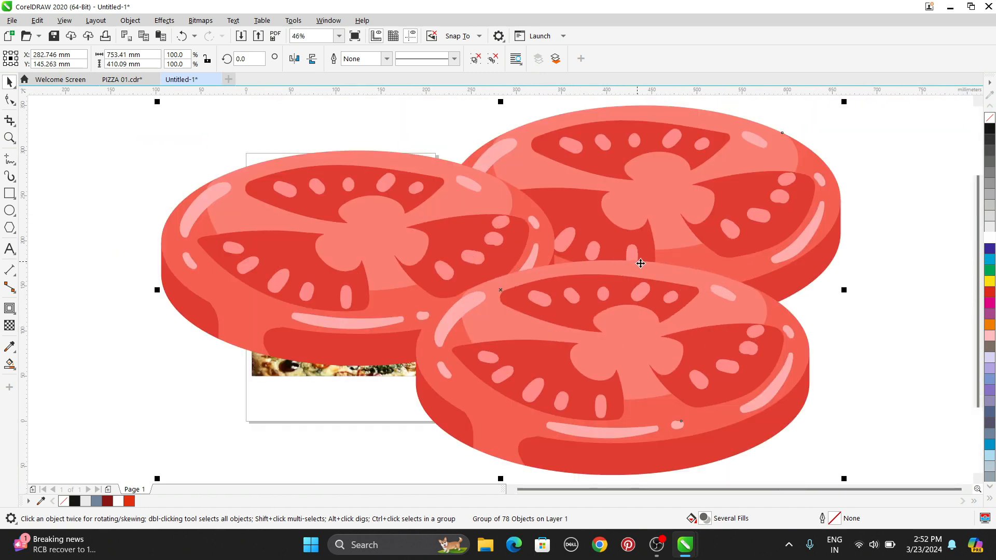
pyautogui.moveTo(844, 102); pyautogui.dragTo(574, 259)
pyautogui.scroll(1, 574, 261)
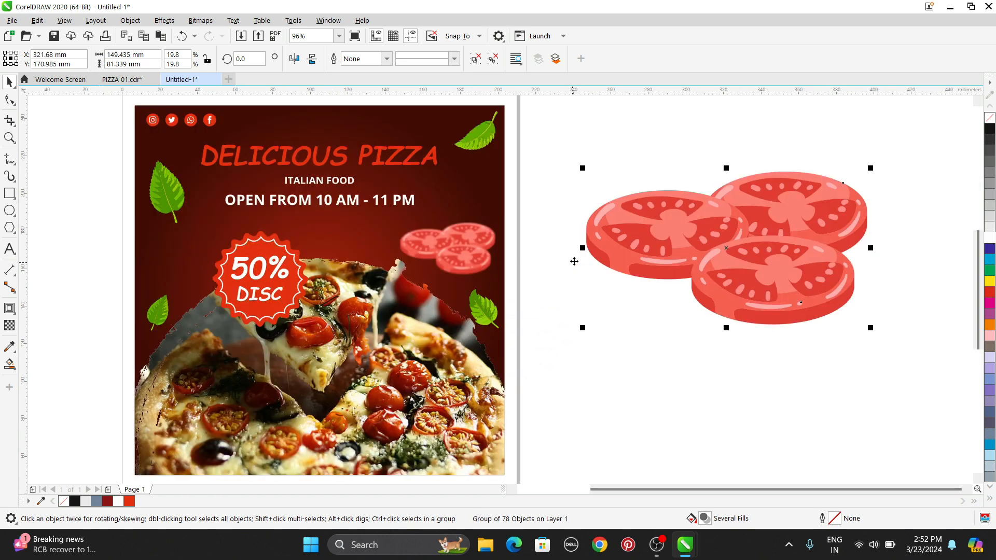
pyautogui.moveTo(774, 237); pyautogui.dragTo(752, 241)
pyautogui.moveTo(850, 171); pyautogui.dragTo(749, 216)
pyautogui.moveTo(696, 289); pyautogui.dragTo(693, 259)
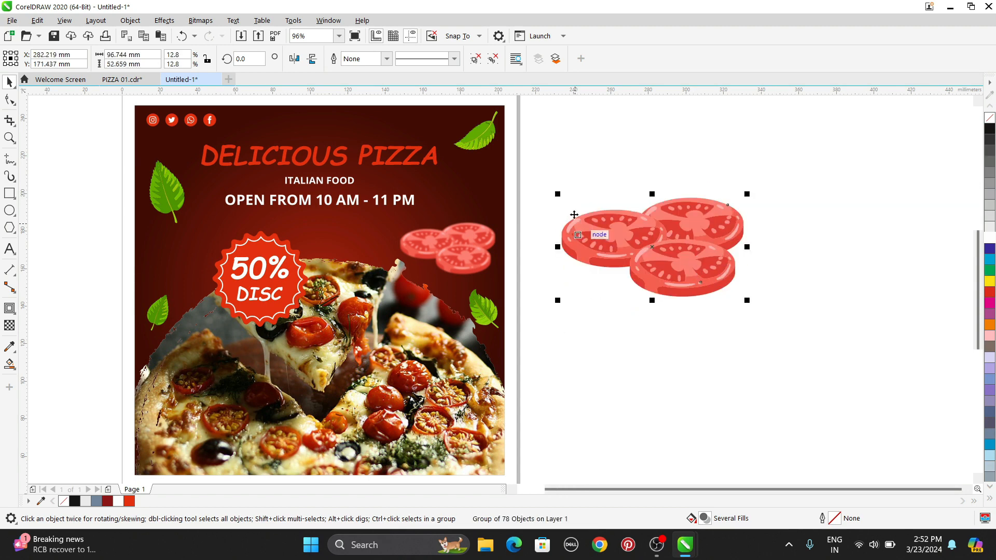
# - Ungroup the imported tomato slices and try moving one of their curves away from the artwork
pyautogui.click(475, 61)
pyautogui.click(645, 233)
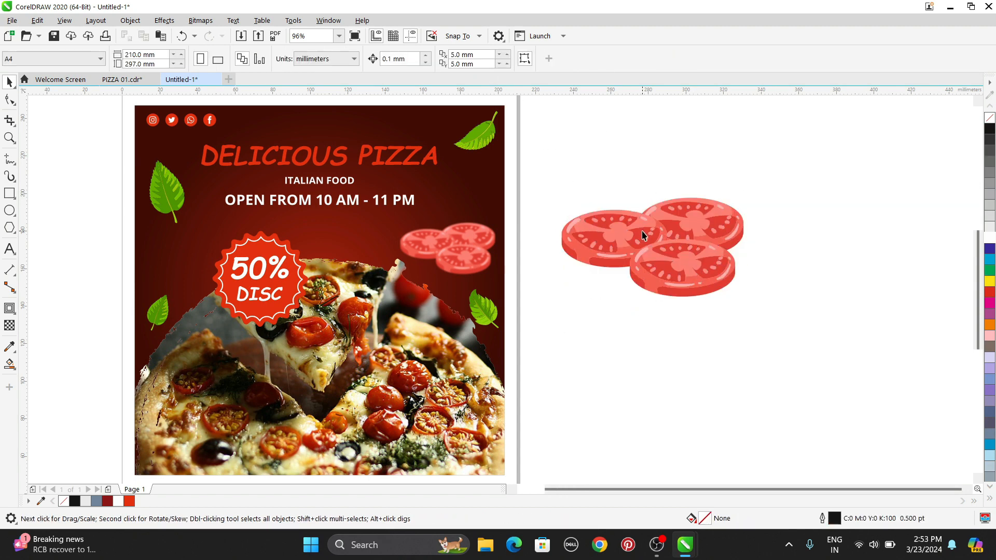
pyautogui.moveTo(645, 232); pyautogui.dragTo(802, 251)
pyautogui.hotkey('ctrl', 'z')
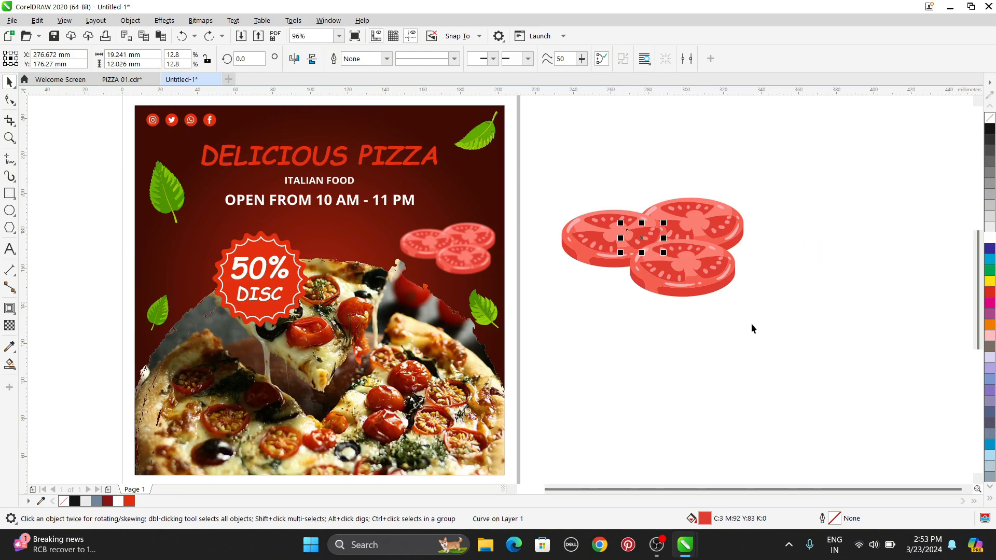
# - Select all the ungrouped tomato pieces and convert them to a 300 dpi CMYK bitmap with anti-aliasing and transparent background
pyautogui.moveTo(800, 156); pyautogui.dragTo(546, 366)
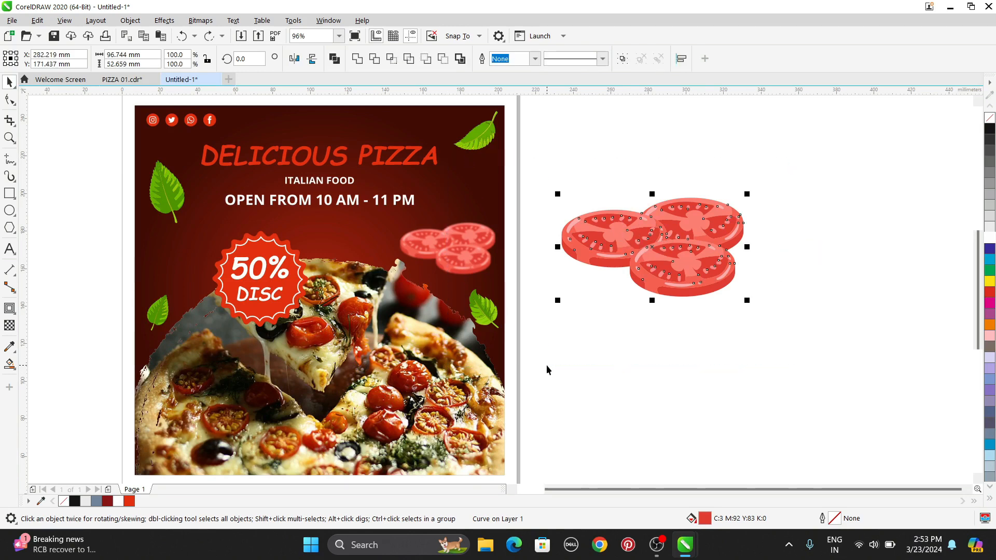
pyautogui.click(990, 299)
pyautogui.hotkey('ctrl', 'z')
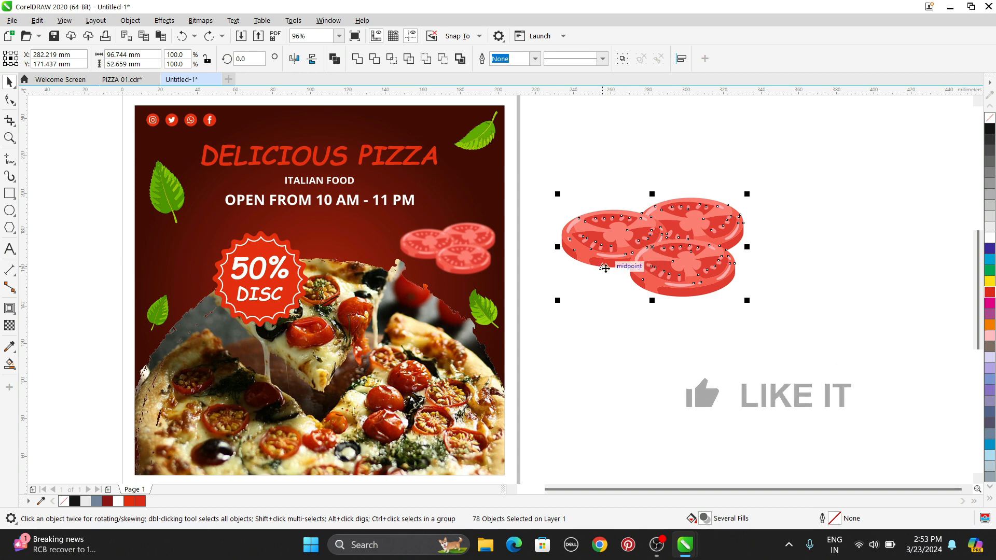
pyautogui.click(199, 21)
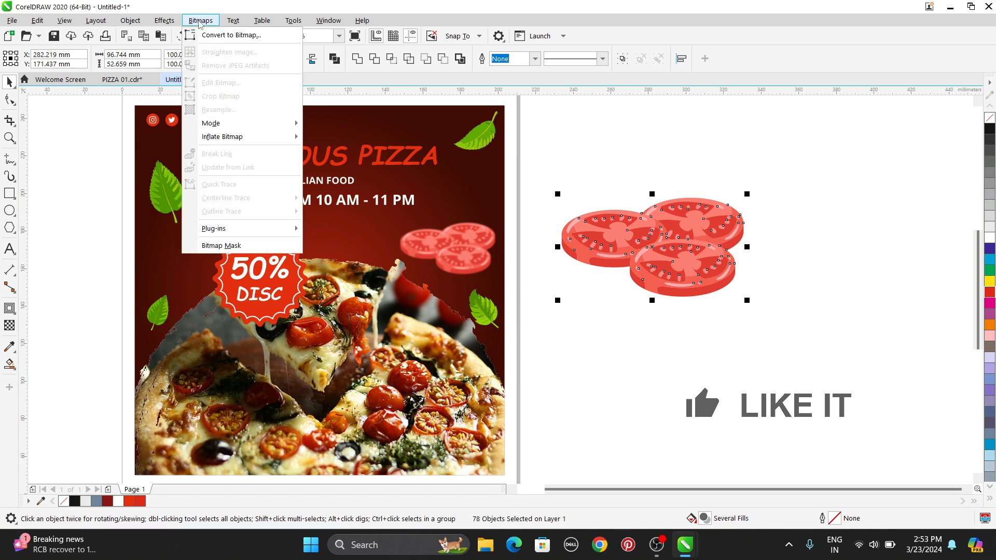
pyautogui.click(229, 39)
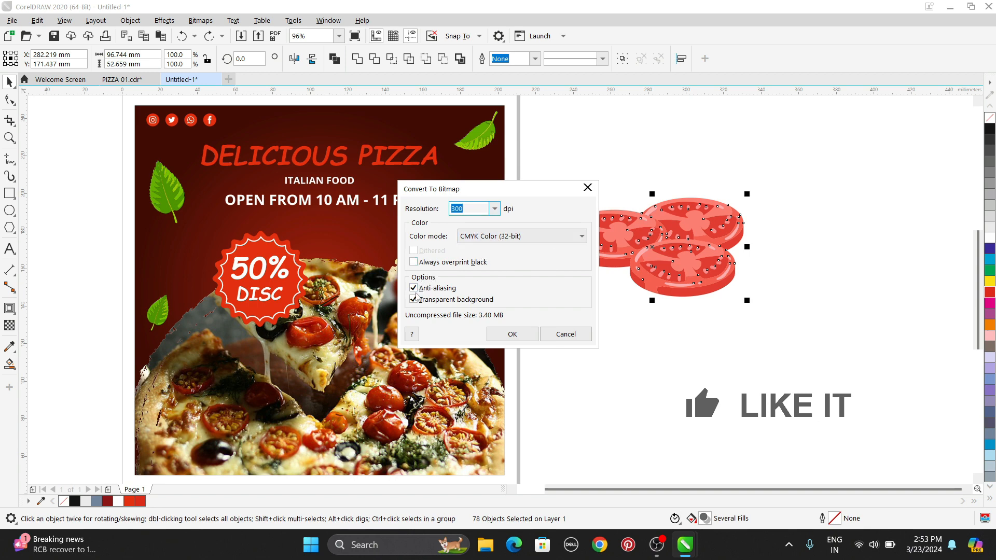
pyautogui.click(512, 335)
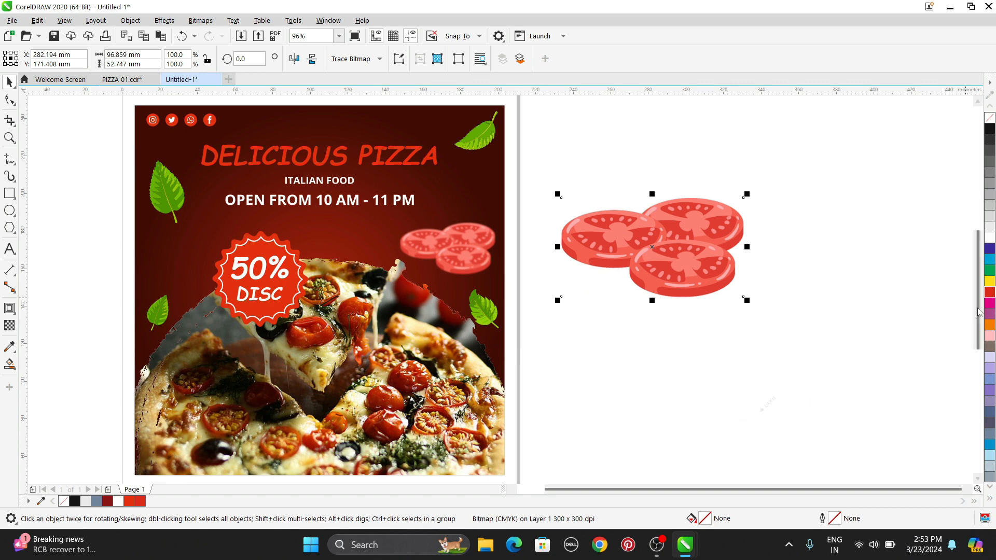
pyautogui.click(991, 304)
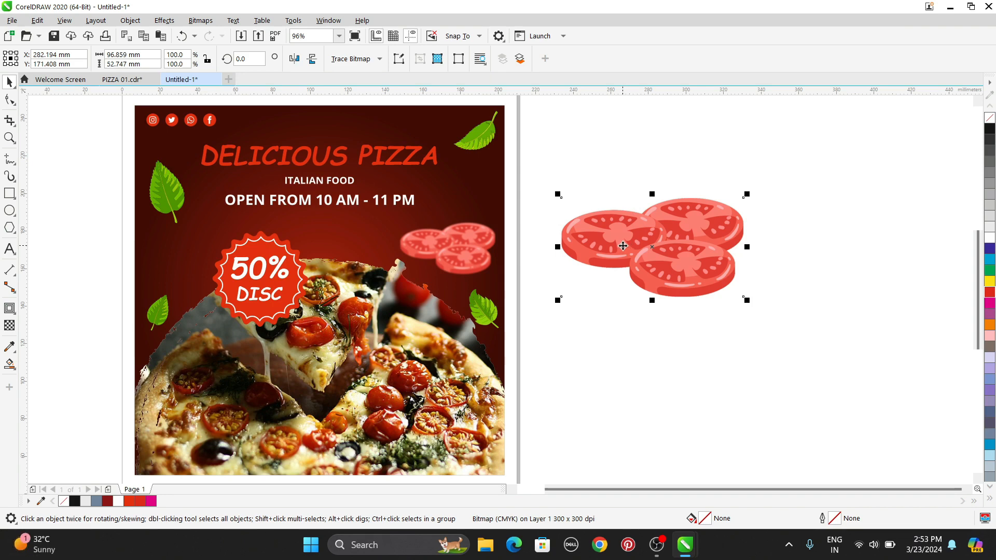
pyautogui.click(439, 269)
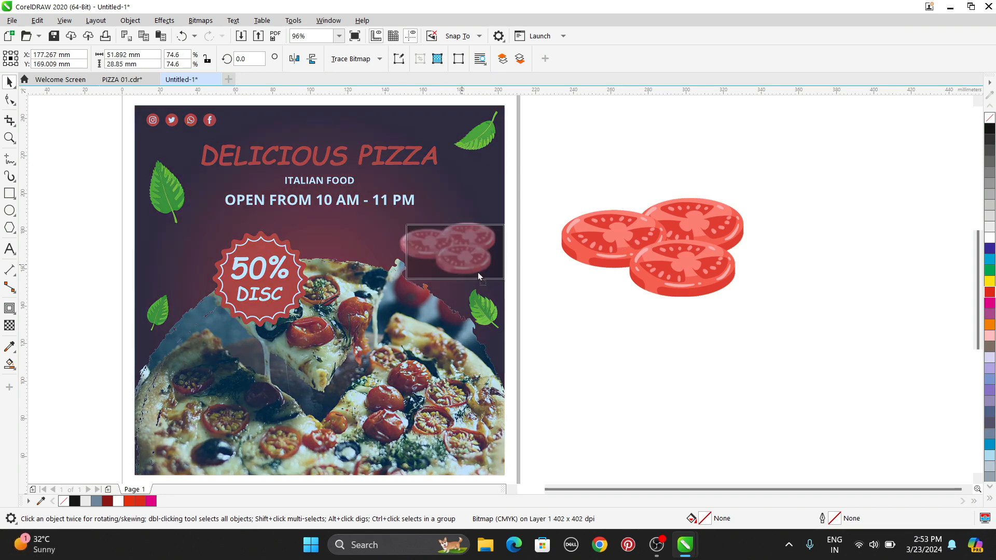
pyautogui.moveTo(463, 261); pyautogui.dragTo(651, 343)
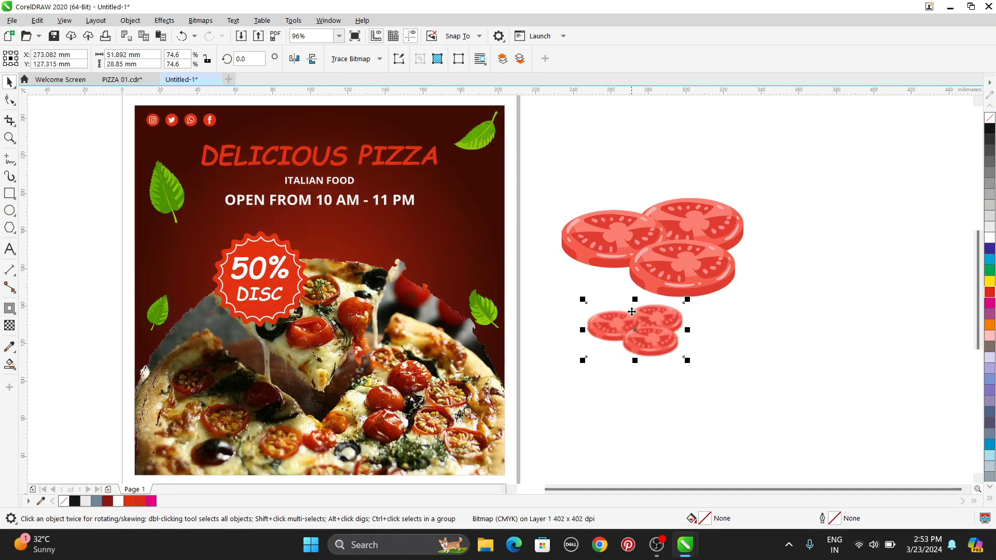
pyautogui.hotkey('ctrl', 'z')
# - Apply a Gaussian Blur with a 5.0 pixel radius to the new tomato bitmap beside the page
pyautogui.click(647, 266)
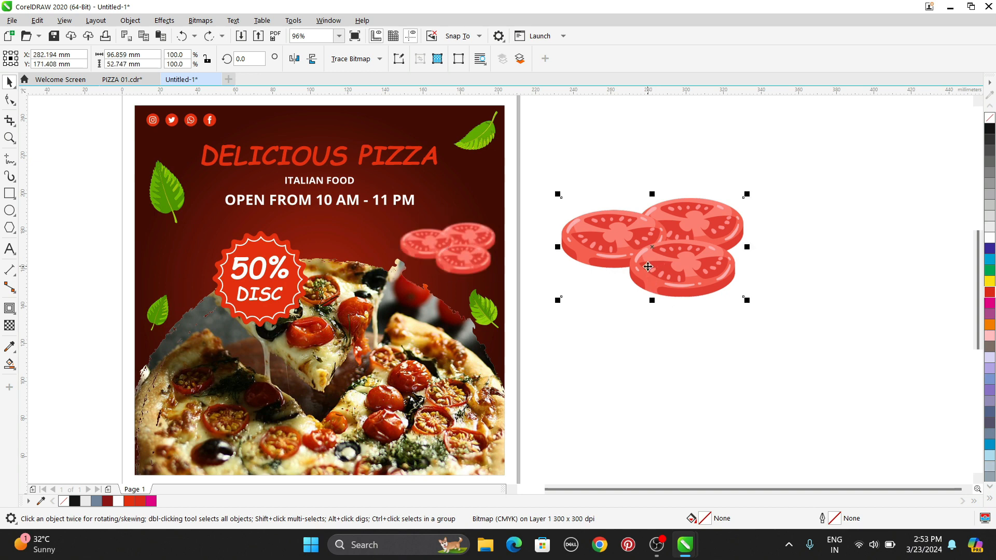
pyautogui.click(161, 20)
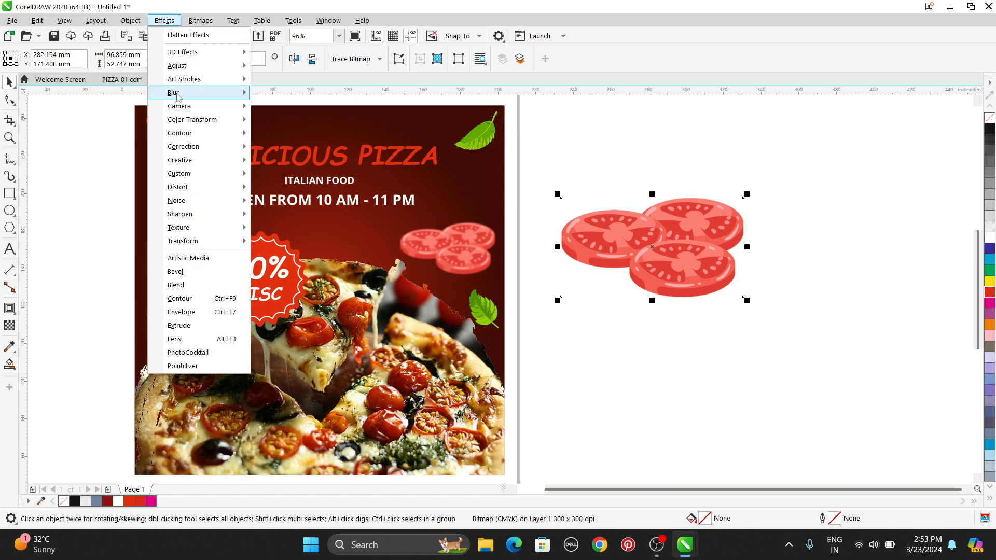
pyautogui.moveTo(177, 96)
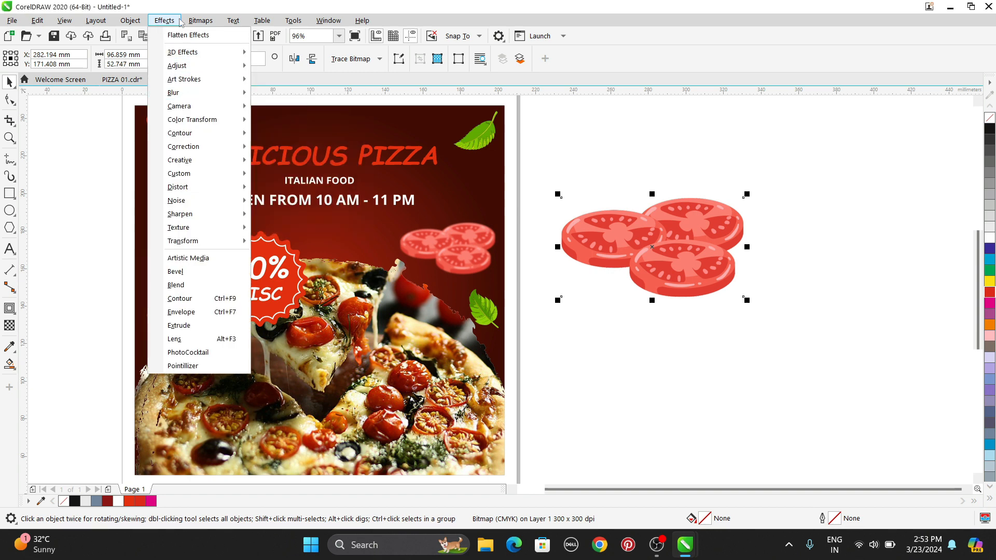
pyautogui.click(671, 161)
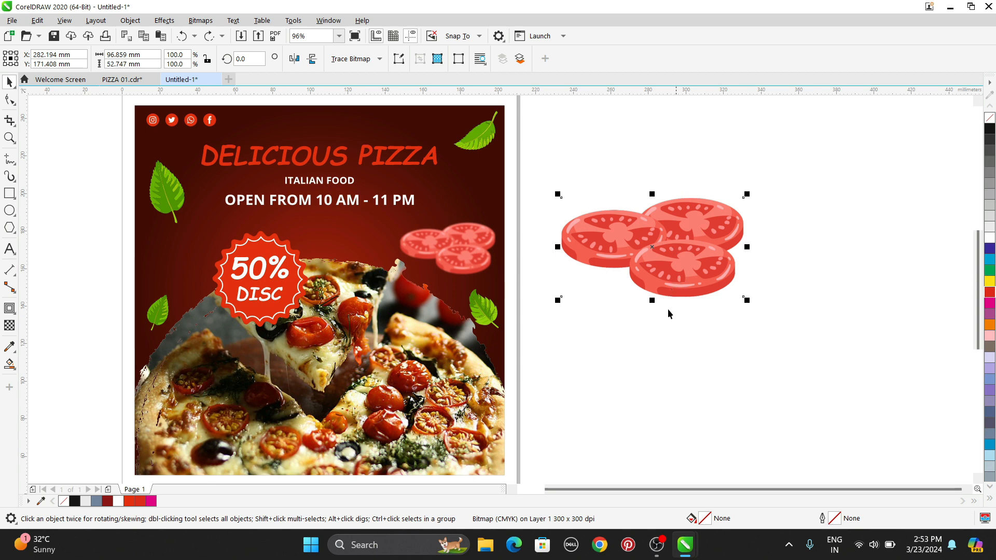
pyautogui.click(199, 21)
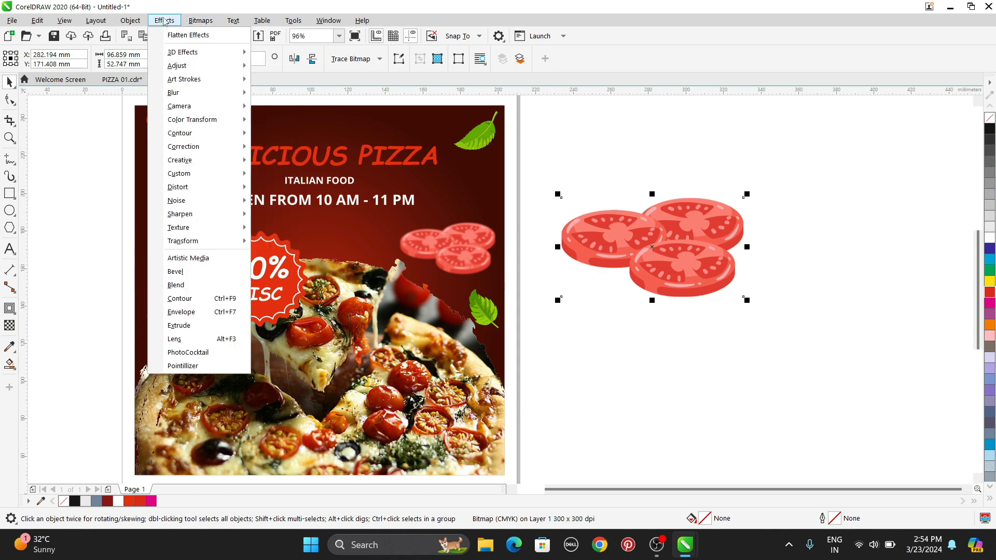
pyautogui.moveTo(188, 95)
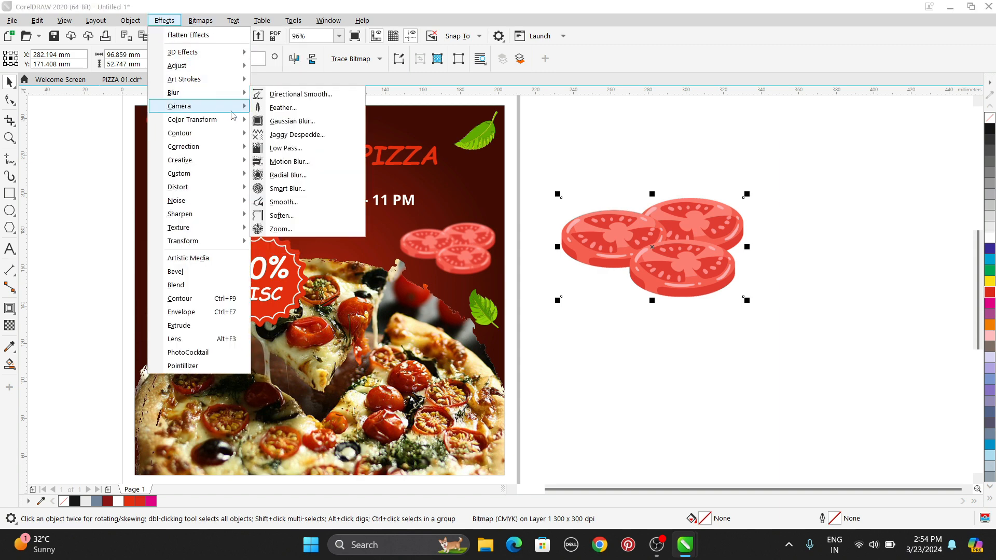
pyautogui.click(290, 121)
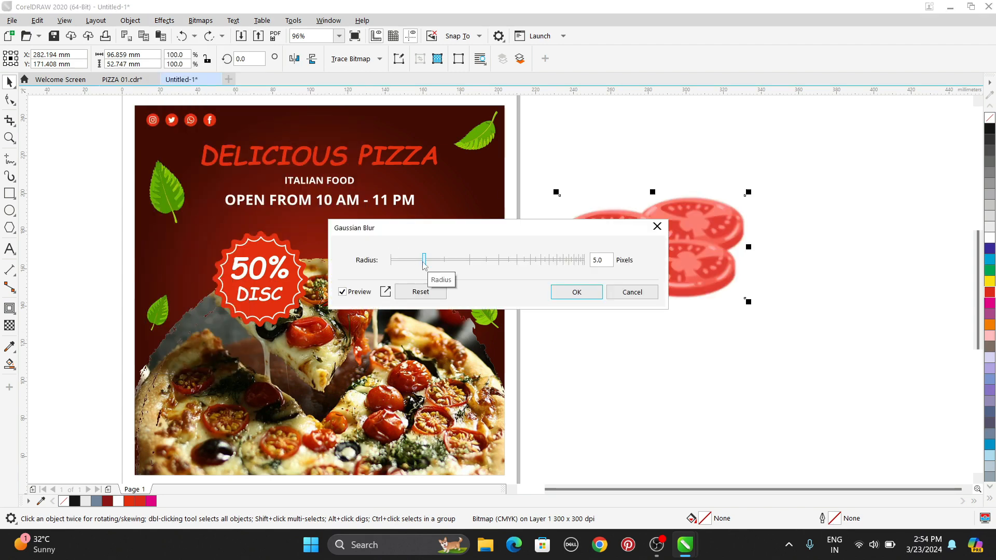
pyautogui.click(603, 261)
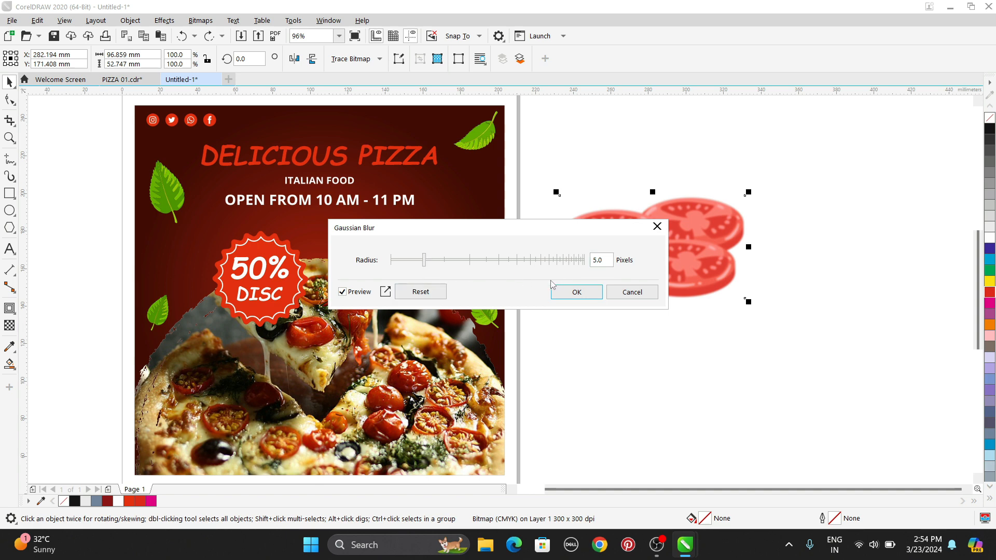
pyautogui.click(577, 292)
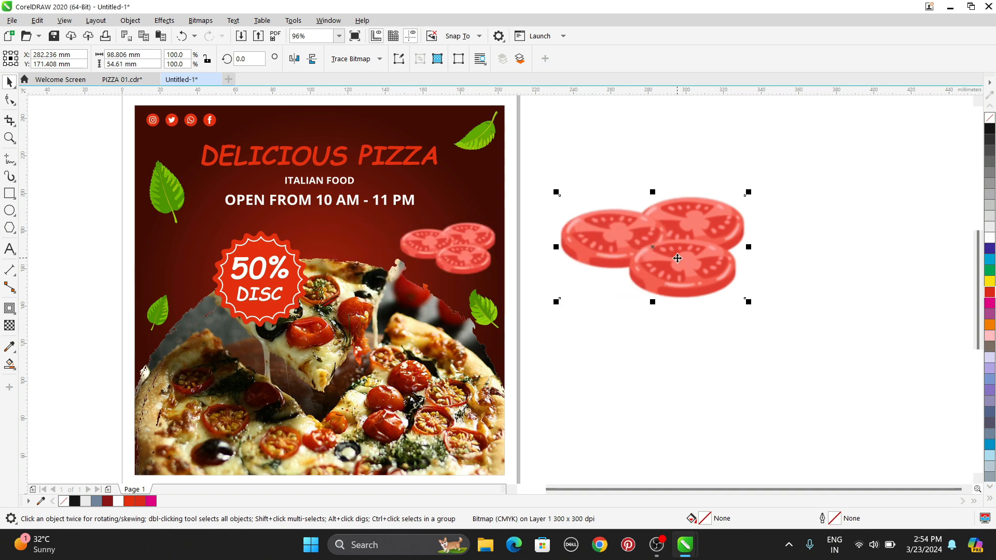
# - Shrink the blurred tomato bitmap to about 27 mm wide and place it on the flyer between the large left leaf and the badge
pyautogui.moveTo(678, 263); pyautogui.dragTo(653, 271)
pyautogui.moveTo(718, 204); pyautogui.dragTo(191, 271)
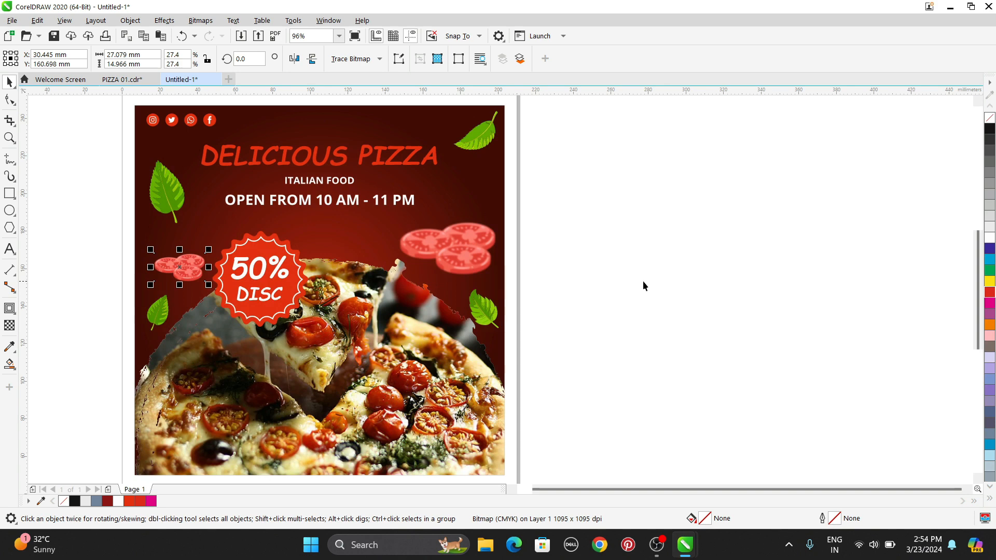
pyautogui.moveTo(192, 264); pyautogui.dragTo(197, 239)
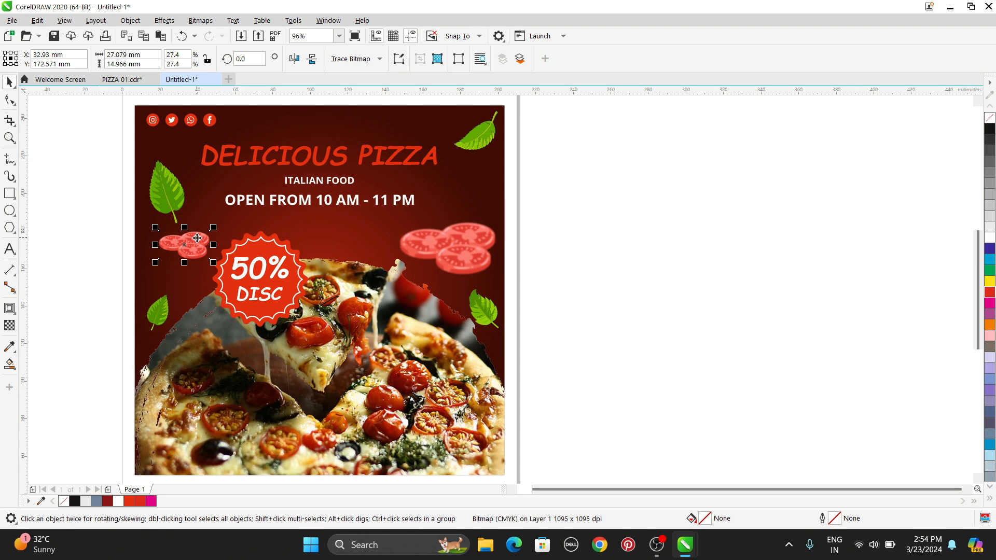
pyautogui.click(562, 288)
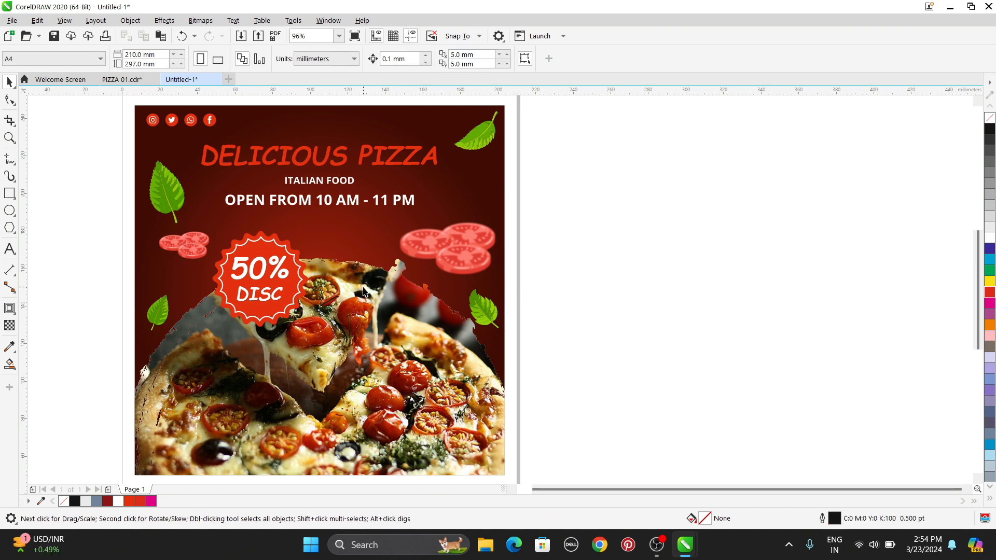